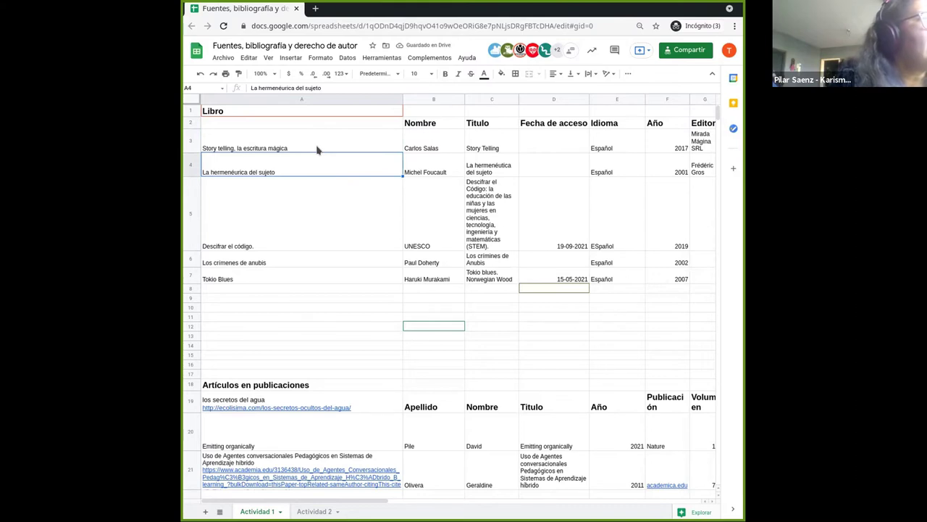
# Examine the fields of the "Story telling, la escritura mágica" entry in the Libro table, from its title across to the ISBN
pyautogui.click(316, 150)
pyautogui.press('Right')
pyautogui.press('Right')
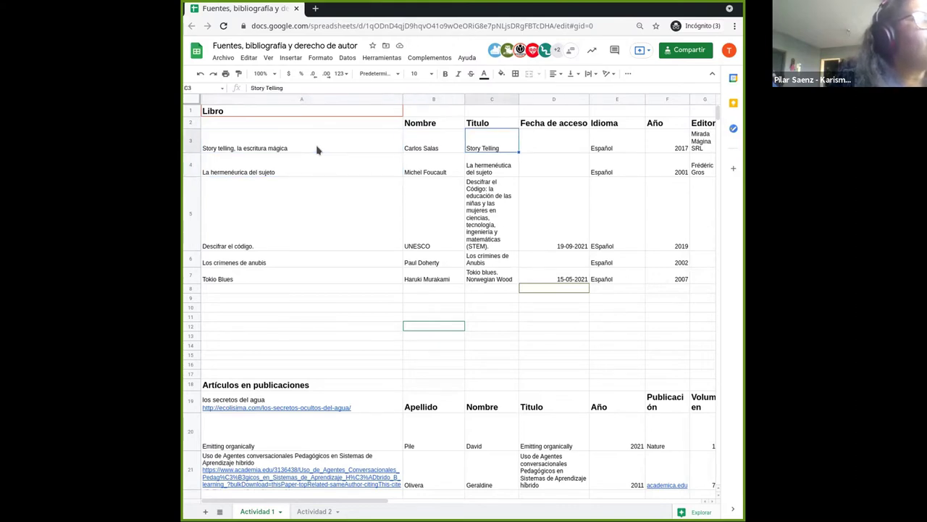
pyautogui.press('Right')
pyautogui.press('Right')
pyautogui.press('Right')
pyautogui.press('Right')
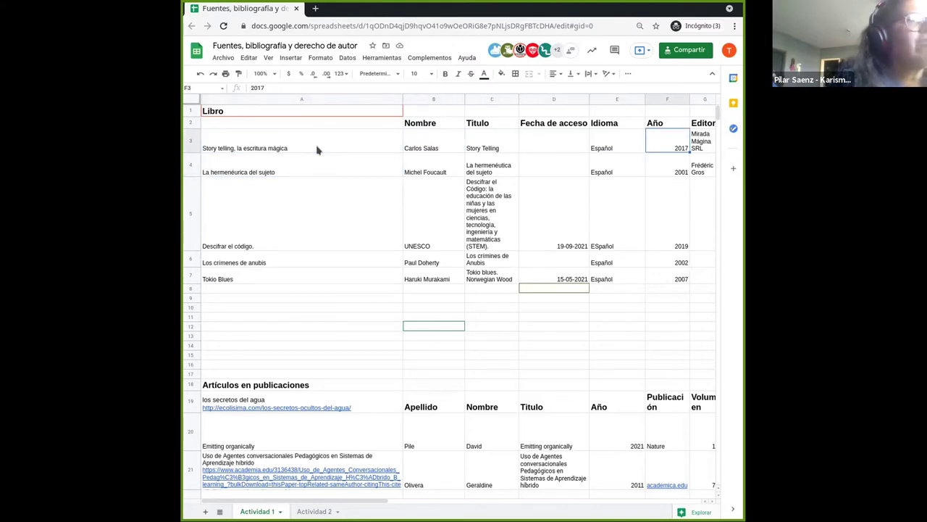
pyautogui.press('Left')
pyautogui.press('Left')
pyautogui.press('Right')
pyautogui.press('Right')
pyautogui.press('Right')
pyautogui.press('Right')
pyautogui.press('Right')
# Check the ISBN column down to the last book and read back along the Tokio Blues row to its source cell
pyautogui.press('Down')
pyautogui.press('Down')
pyautogui.press('Down')
pyautogui.press('Down')
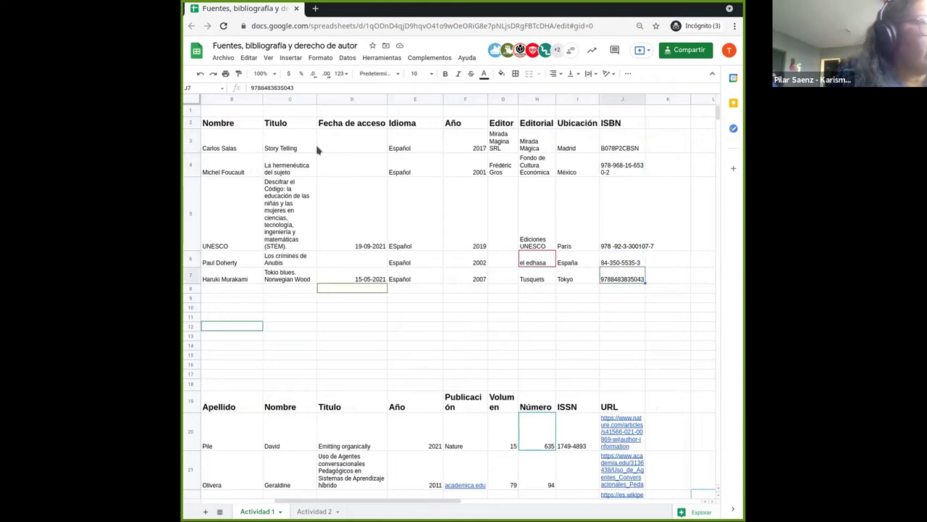
pyautogui.press('Left')
pyautogui.press('Left')
pyautogui.press('Left')
pyautogui.press('Left')
pyautogui.press('Left')
pyautogui.press('Left')
pyautogui.press('Left')
pyautogui.press('Left')
pyautogui.press('Left')
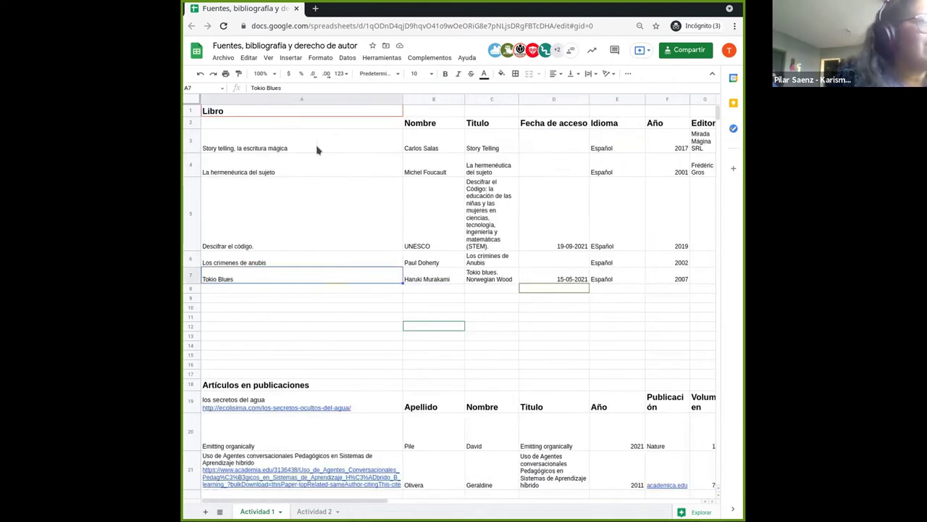
# Review the Tokio Blues entry up to its Editorial and check the corresponding fields of the book rows above it
pyautogui.press('Right')
pyautogui.press('Right')
pyautogui.press('Right')
pyautogui.press('Right')
pyautogui.press('Right')
pyautogui.press('Right')
pyautogui.press('Right')
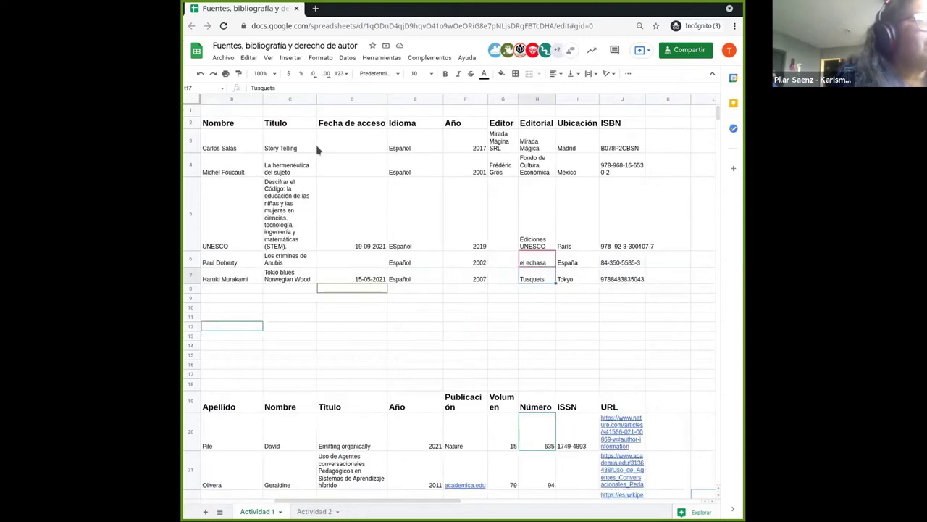
pyautogui.press('Up')
pyautogui.press('Up')
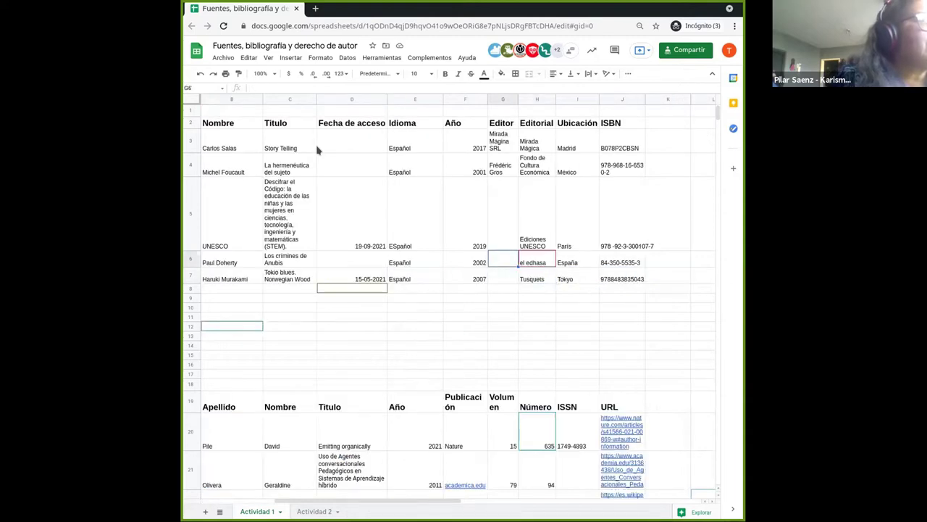
pyautogui.press('Left')
pyautogui.press('Left')
pyautogui.press('Left')
pyautogui.press('Left')
pyautogui.press('Left')
pyautogui.press('Left')
pyautogui.press('Left')
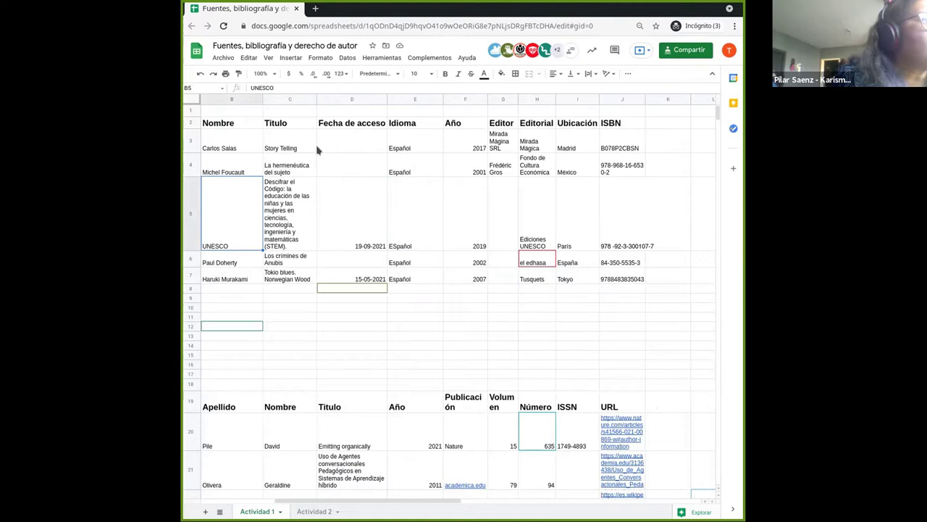
pyautogui.press('Right')
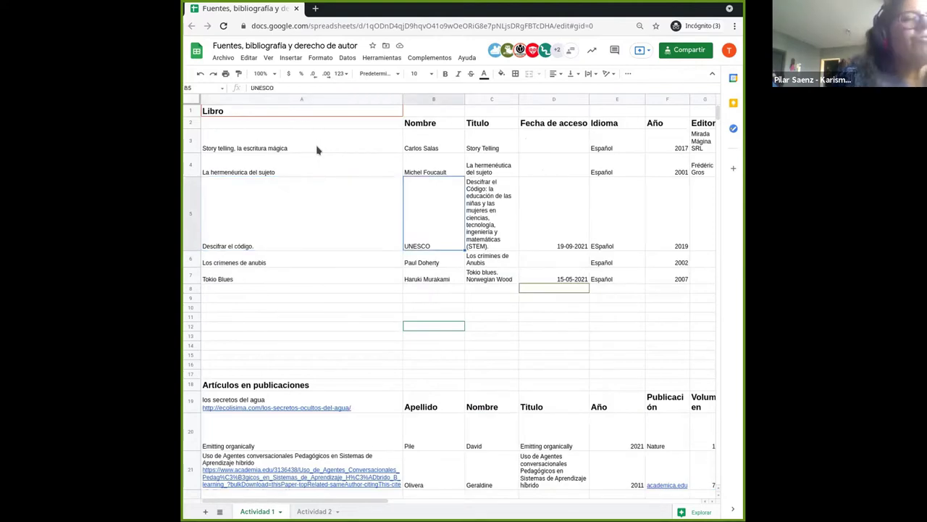
# Go down from the Libro table to the Artículos en publicaciones section and look over its article entries
pyautogui.press('Down')
pyautogui.press('Down')
pyautogui.press('Down')
pyautogui.press('Down')
pyautogui.press('Down')
pyautogui.press('Down')
pyautogui.press('Down')
pyautogui.press('Down')
pyautogui.press('Down')
pyautogui.press('Down')
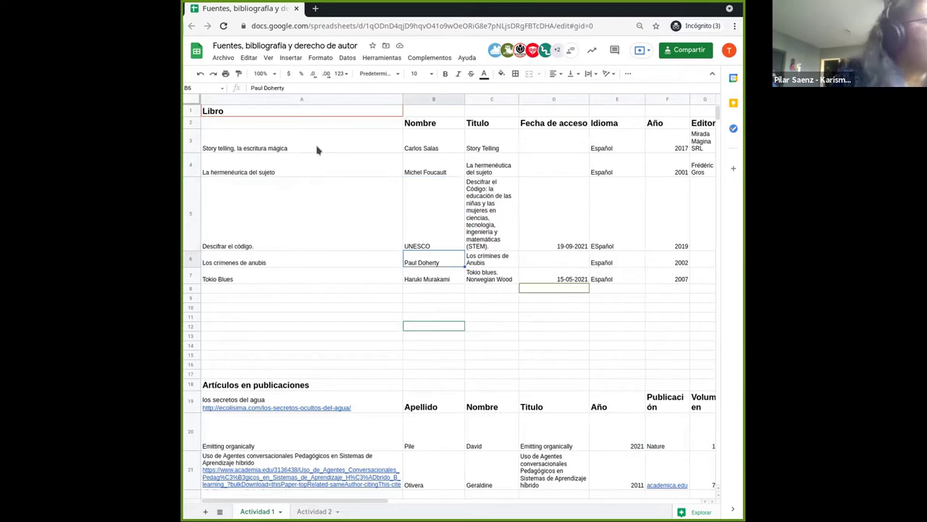
pyautogui.press('Down')
pyautogui.press('Down')
pyautogui.press('Down')
pyautogui.press('Down')
pyautogui.press('Down')
pyautogui.press('Down')
pyautogui.press('Down')
pyautogui.press('Down')
pyautogui.press('Down')
pyautogui.press('Down')
pyautogui.press('Down')
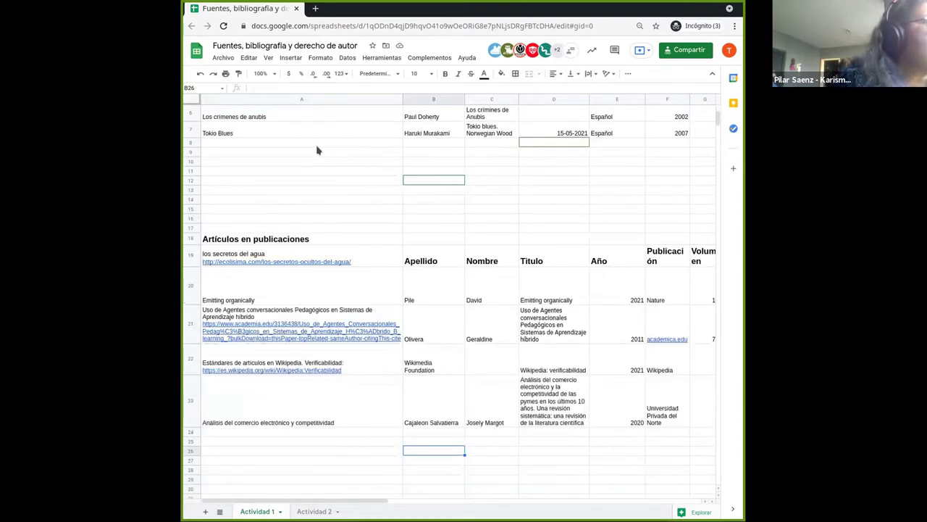
# Examine the author, title, year and publication fields of the last three entries under Artículos en publicaciones
pyautogui.press('Up')
pyautogui.press('Right')
pyautogui.press('Up')
pyautogui.press('Up')
pyautogui.press('Up')
pyautogui.press('Up')
pyautogui.press('Down')
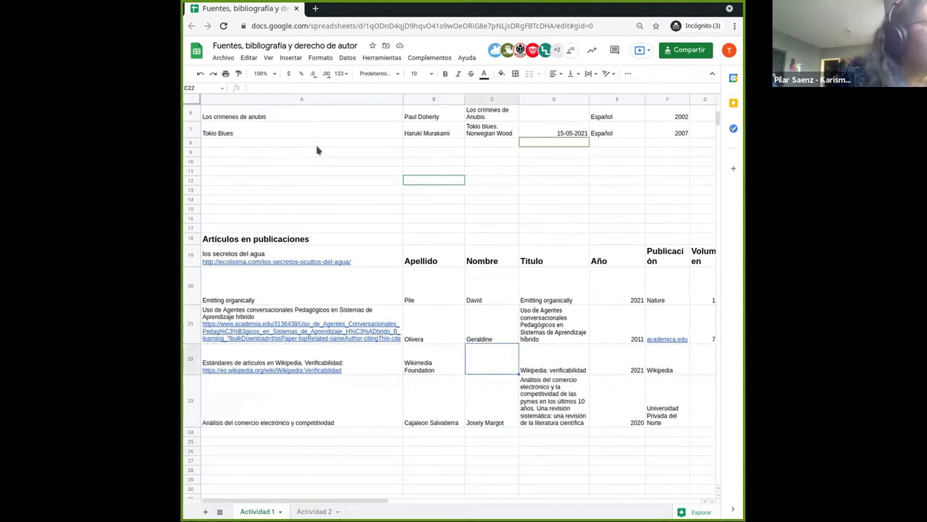
pyautogui.press('Down')
pyautogui.press('Right')
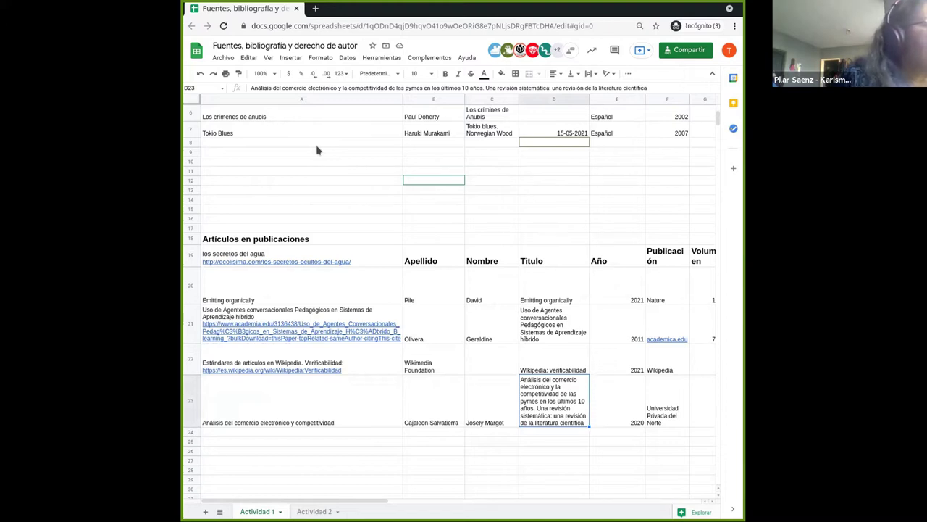
pyautogui.press('Right')
pyautogui.press('Right')
pyautogui.press('Right')
pyautogui.press('Left')
pyautogui.press('Left')
pyautogui.press('Up')
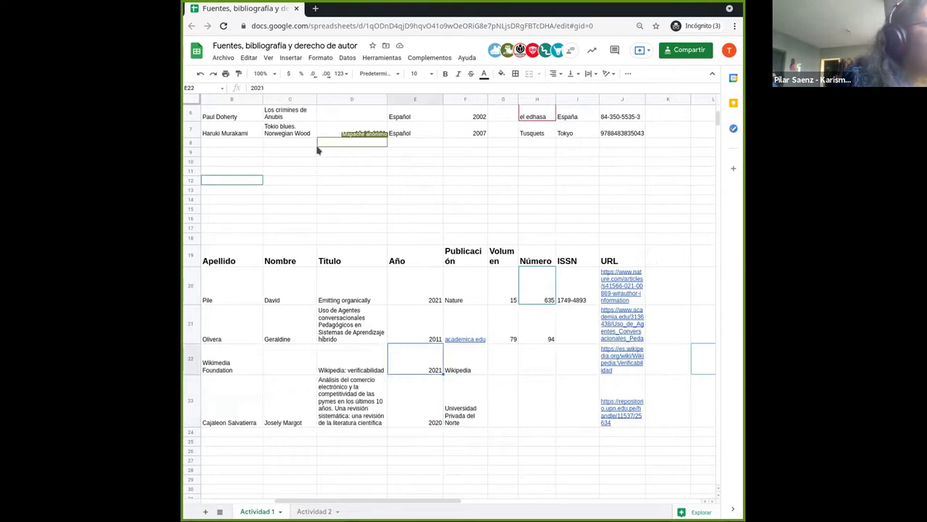
pyautogui.press('Left')
pyautogui.press('Up')
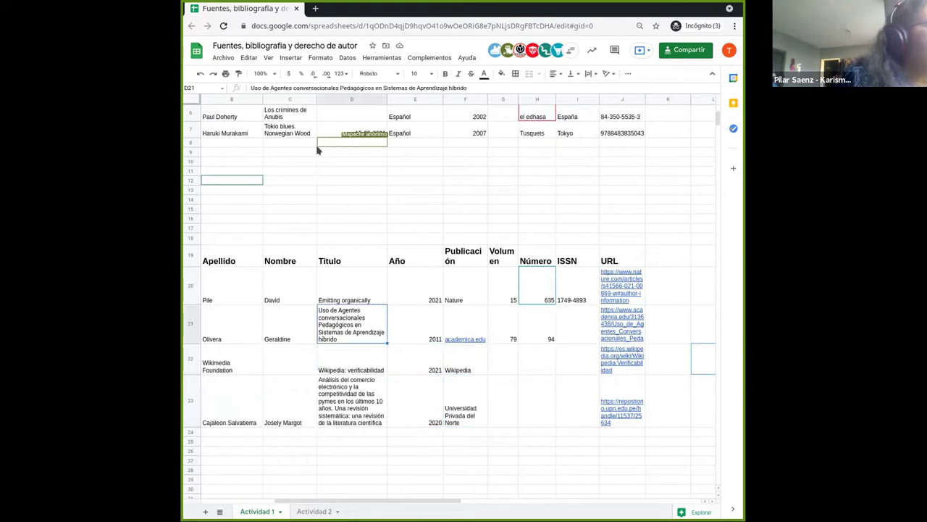
# Compare the source reference of the "Uso de Agentes conversacionales Pedagógicos" article with its Apellido, Nombre and Titulo fields
pyautogui.press('Left')
pyautogui.press('Left')
pyautogui.press('Left')
pyautogui.press('Right')
pyautogui.press('Right')
pyautogui.press('Right')
pyautogui.press('Left')
pyautogui.press('Left')
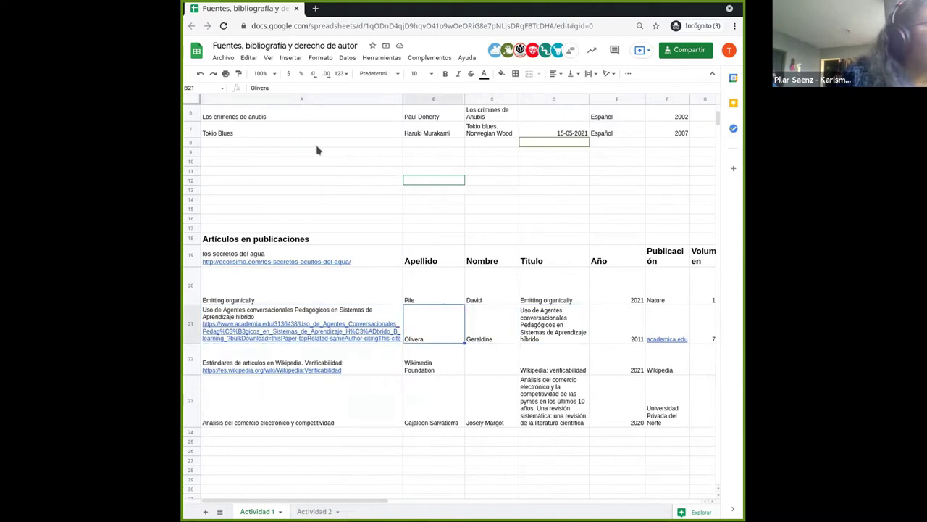
pyautogui.press('Left')
pyautogui.press('Right')
pyautogui.press('Right')
pyautogui.press('Left')
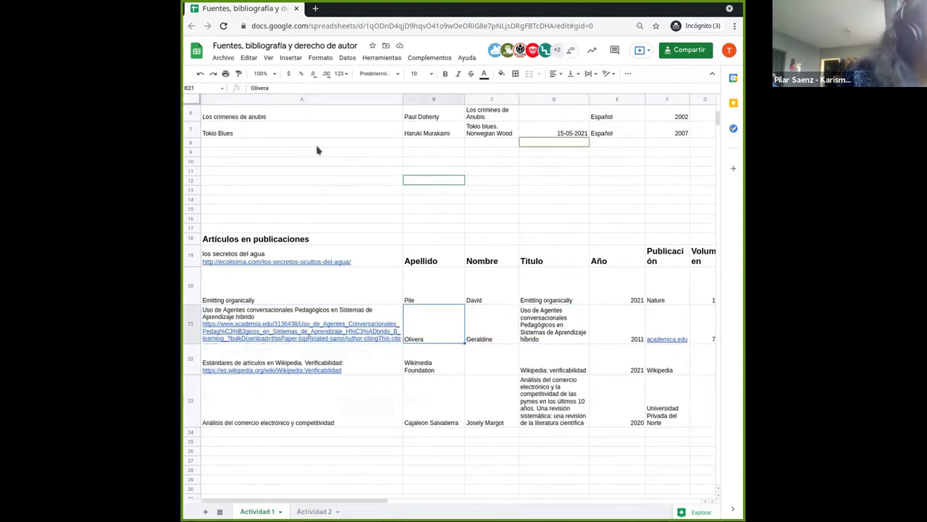
pyautogui.press('Left')
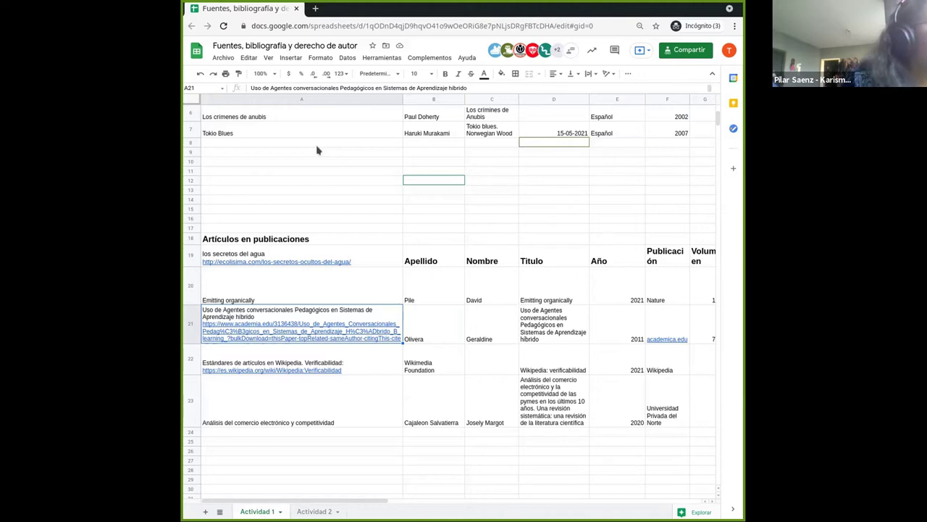
# Check the remaining fields of the "Uso de Agentes conversacionales Pedagógicos" article through volume, number, ISSN and URL
pyautogui.press('Right')
pyautogui.press('Right')
pyautogui.press('Right')
pyautogui.press('Right')
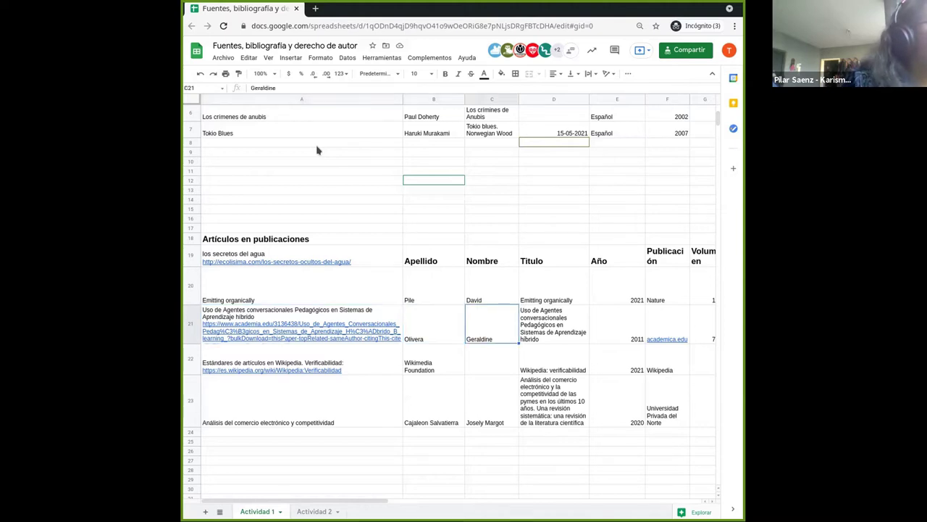
pyautogui.press('Right')
pyautogui.press('Right')
pyautogui.press('Right')
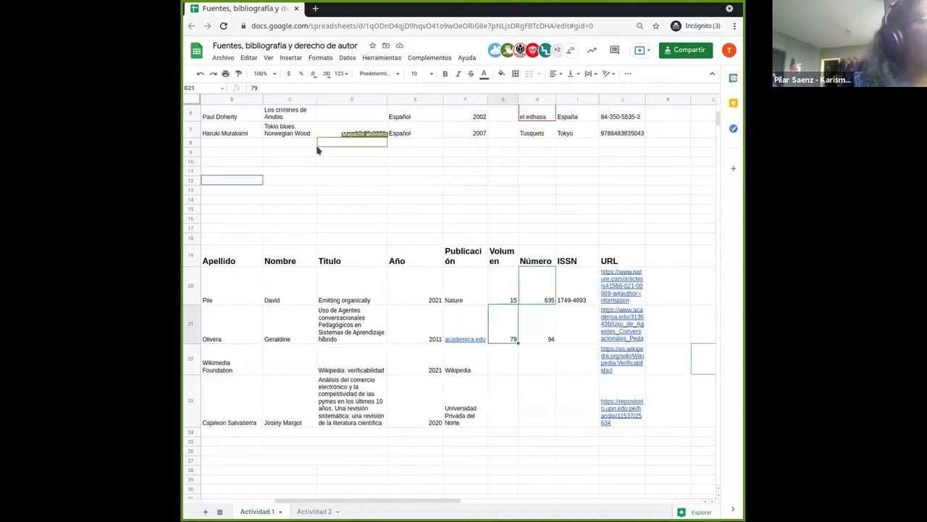
pyautogui.press('Right')
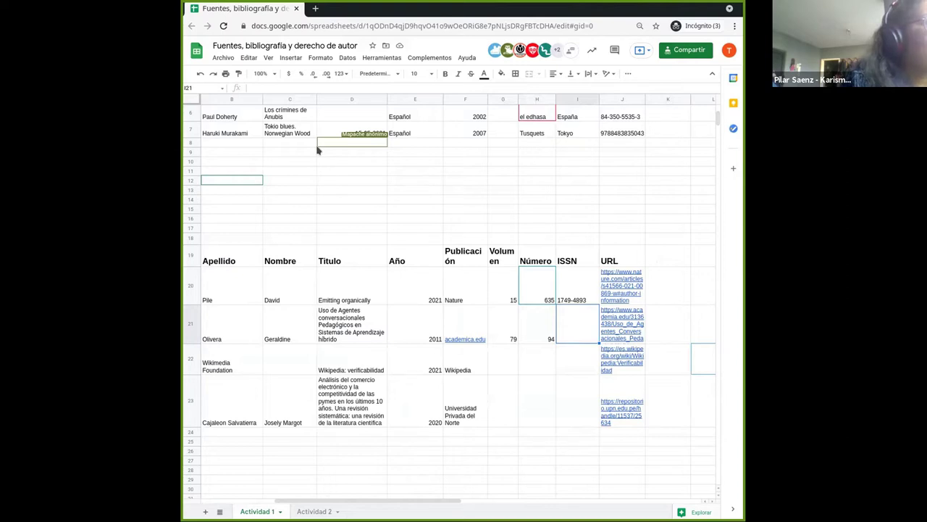
pyautogui.press('Right')
pyautogui.press('Down')
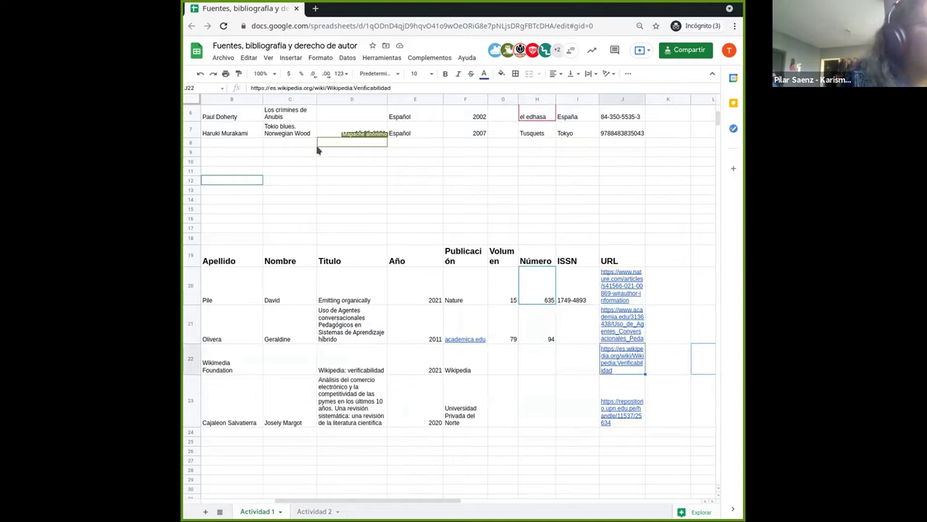
# Read the Wikipedia verifiability article row back from its URL and compare its source reference with the Titulo field
pyautogui.press('Left')
pyautogui.press('Left')
pyautogui.press('Left')
pyautogui.press('Left')
pyautogui.press('Left')
pyautogui.press('Left')
pyautogui.press('Left')
pyautogui.press('Left')
pyautogui.press('Left')
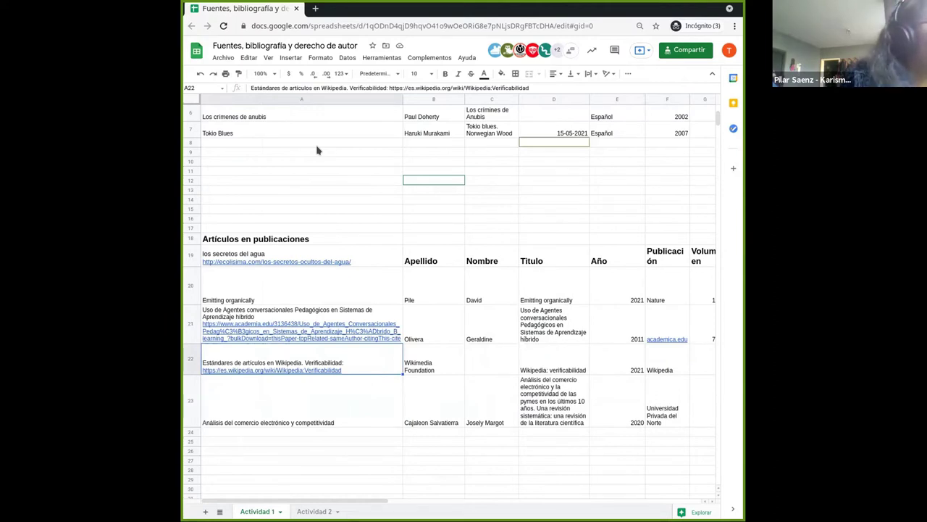
pyautogui.press('Right')
pyautogui.press('Right')
pyautogui.press('Right')
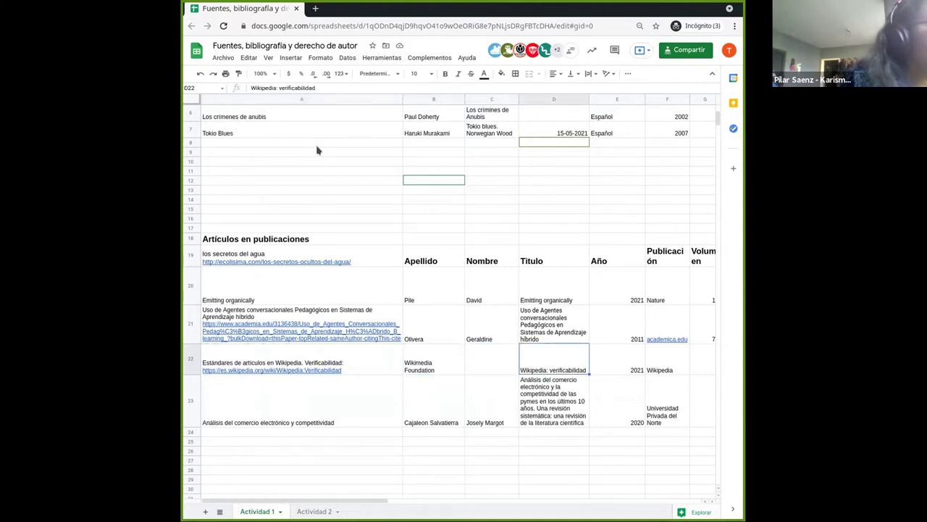
pyautogui.press('Left')
pyautogui.press('Left')
pyautogui.press('Left')
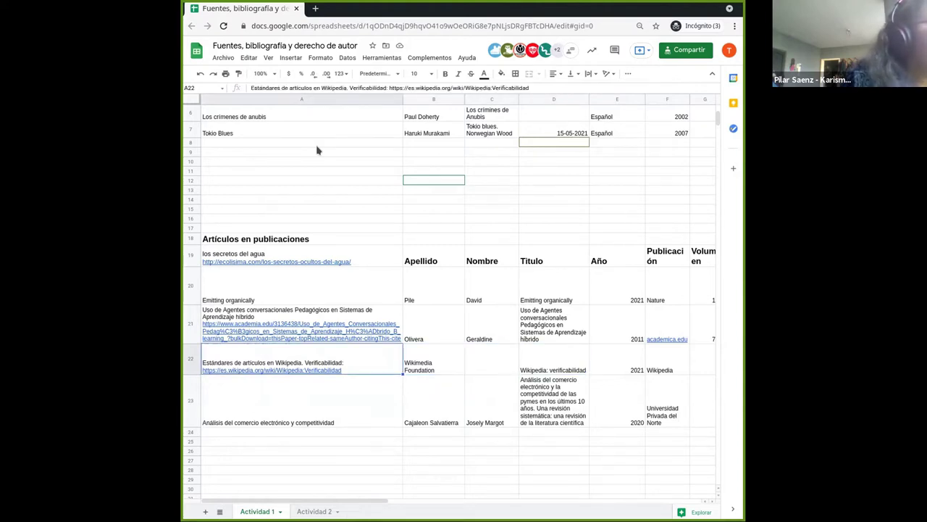
# Check the author name, title, year and publication fields of the Wikipedia verifiability article
pyautogui.press('Right')
pyautogui.press('Right')
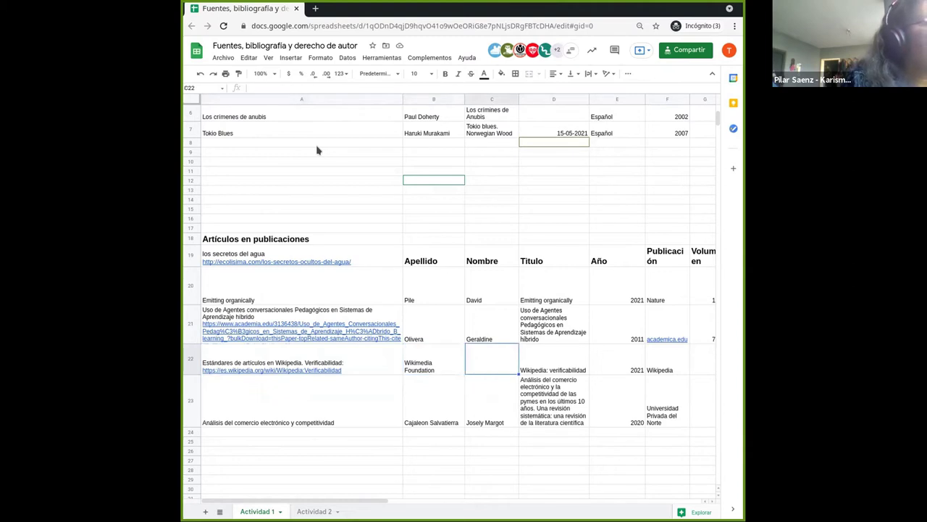
pyautogui.press('Right')
pyautogui.press('Right')
pyautogui.press('Right')
pyautogui.press('Right')
pyautogui.press('Right')
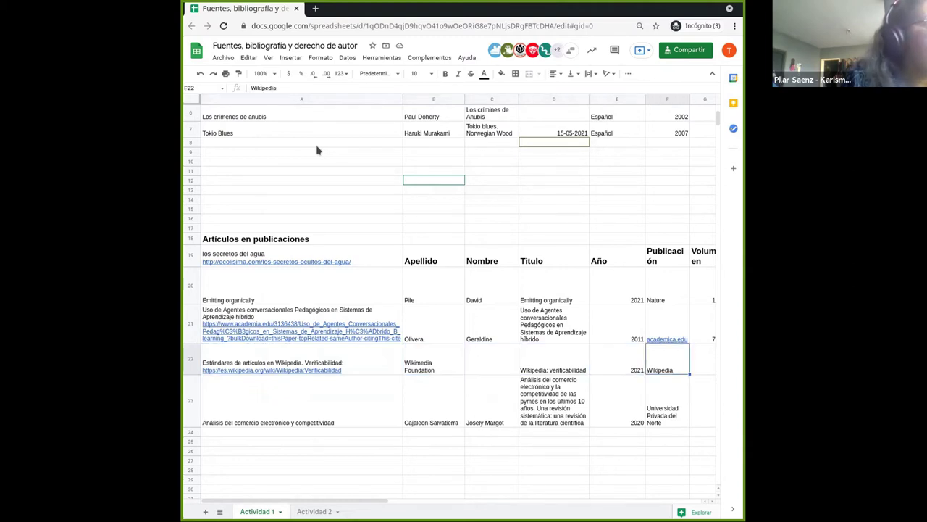
pyautogui.press('Home')
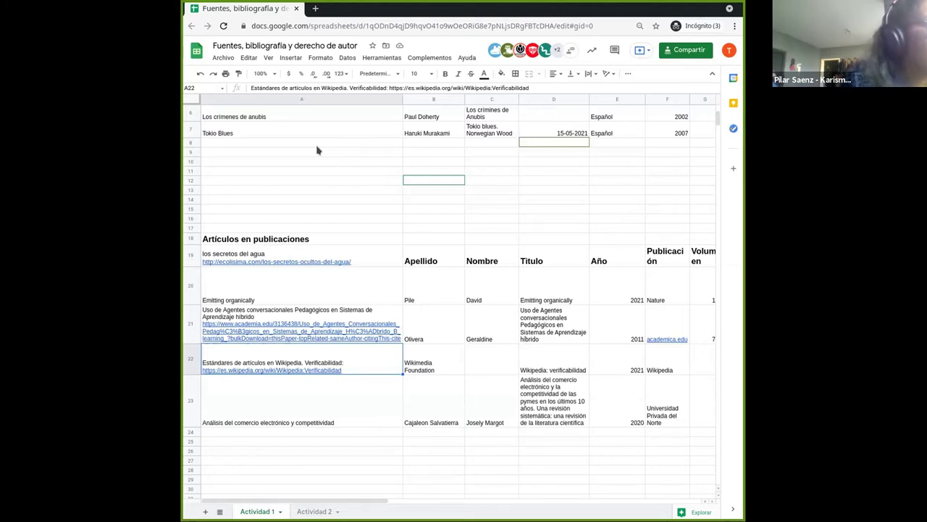
# Go down to the Página web section and look at its column headings and the Good Reads entry
pyautogui.press('Down')
pyautogui.press('Down')
pyautogui.press('Down')
pyautogui.press('Down')
pyautogui.press('Down')
pyautogui.press('Down')
pyautogui.press('Down')
pyautogui.press('Down')
pyautogui.press('Down')
pyautogui.press('Down')
pyautogui.press('Down')
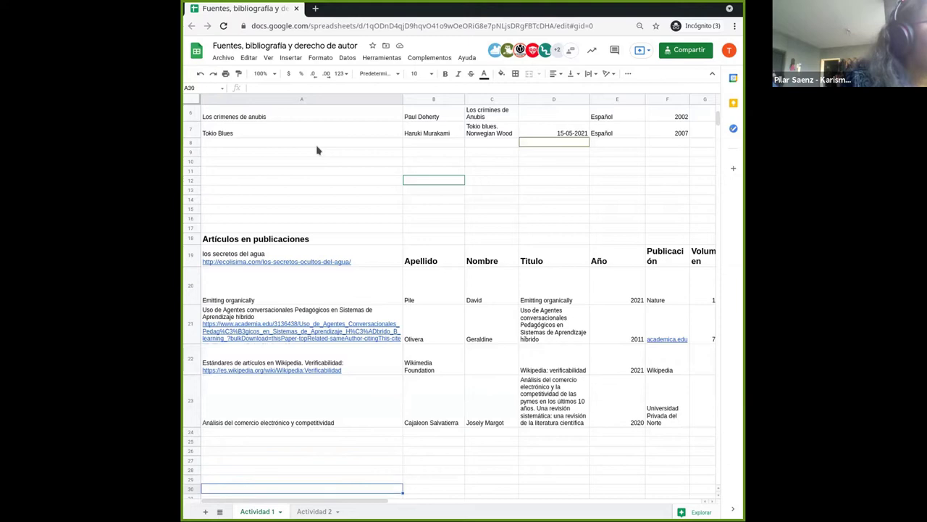
pyautogui.press('Down')
pyautogui.press('Down')
pyautogui.press('Down')
pyautogui.press('Down')
pyautogui.press('Down')
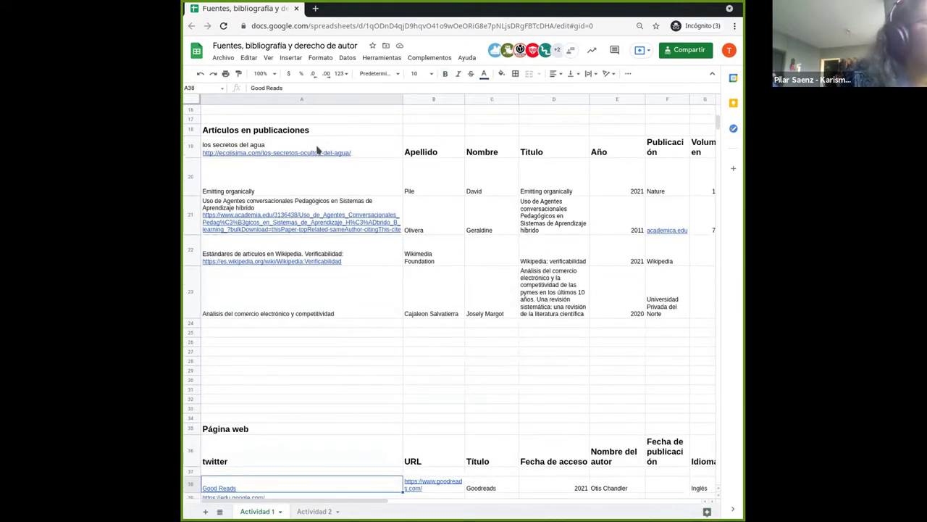
# Return to the "Análisis del comercio electrónico y competitividad" entry in the Artículos en publicaciones section
pyautogui.press('Up')
pyautogui.press('Up')
pyautogui.press('Up')
pyautogui.press('Up')
pyautogui.press('Up')
pyautogui.press('Up')
pyautogui.press('Up')
pyautogui.press('Up')
pyautogui.press('Up')
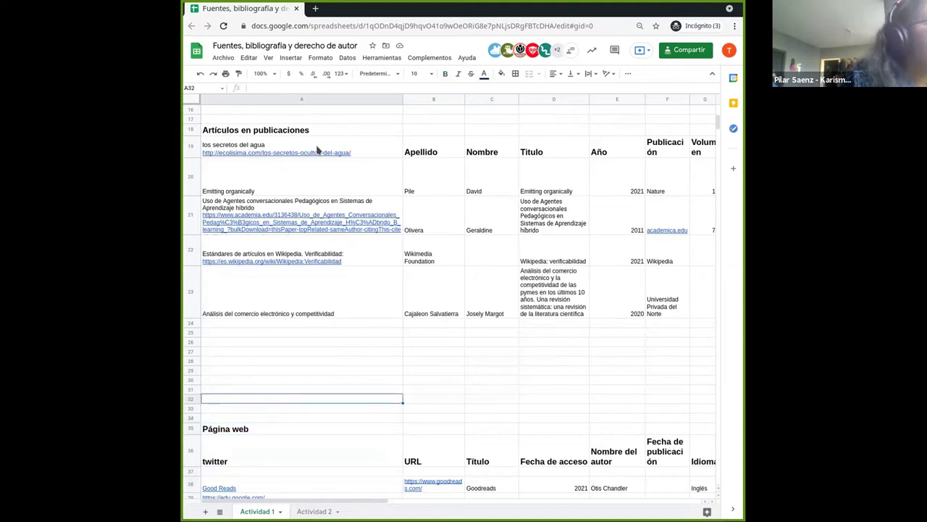
pyautogui.press('Up')
pyautogui.press('Up')
pyautogui.press('Up')
pyautogui.press('Up')
pyautogui.press('Up')
pyautogui.press('Up')
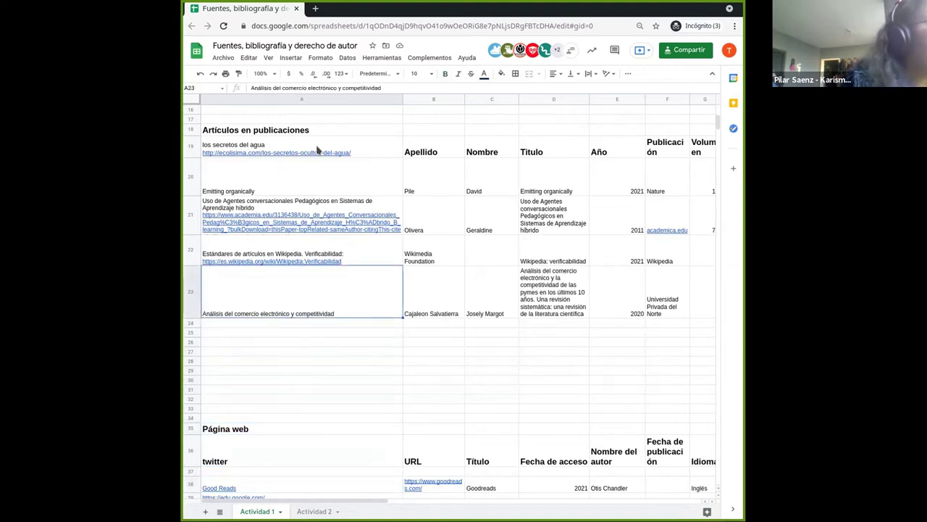
# Scan the "Análisis del comercio electrónico y competitividad" row as far as its Volumen field and return to the source reference
pyautogui.press('Right')
pyautogui.press('Right')
pyautogui.press('Right')
pyautogui.press('Right')
pyautogui.press('Right')
pyautogui.press('Right')
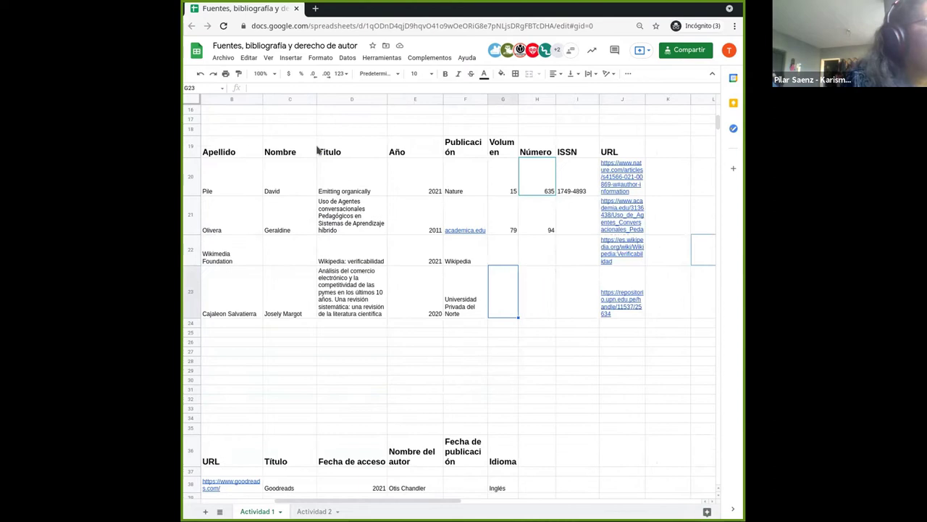
pyautogui.press('Left')
pyautogui.press('Left')
pyautogui.press('Left')
pyautogui.press('Left')
pyautogui.press('Left')
pyautogui.press('Left')
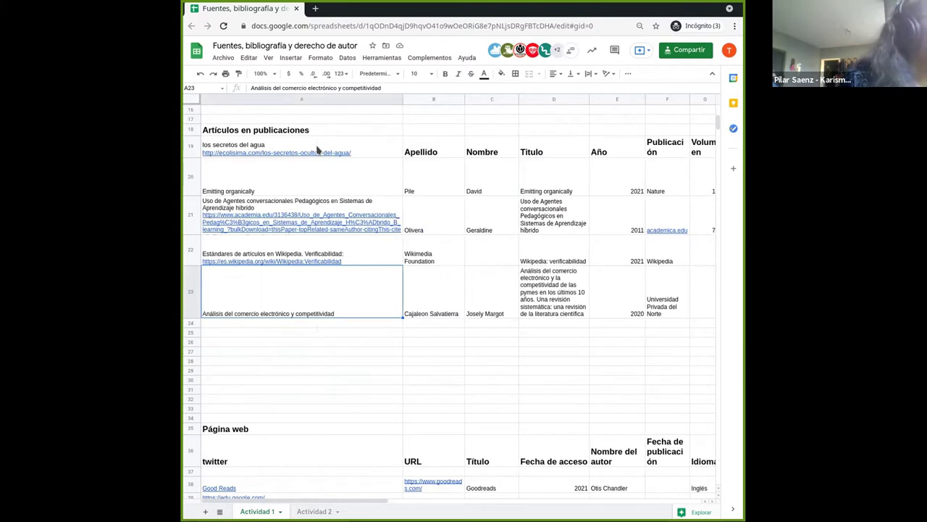
# Check the author surname, title, year and publication fields of the e-commerce article, ending back at its source reference
pyautogui.press('Right')
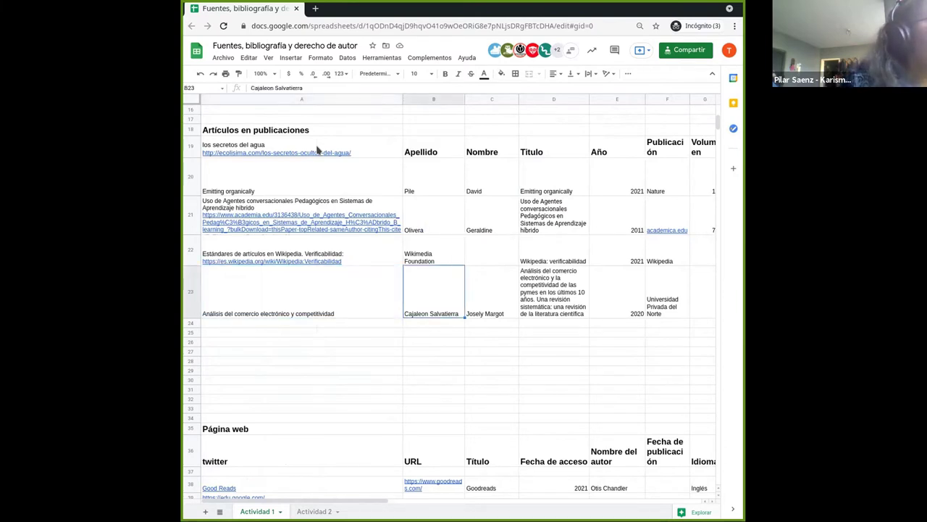
pyautogui.press('Right')
pyautogui.press('Right')
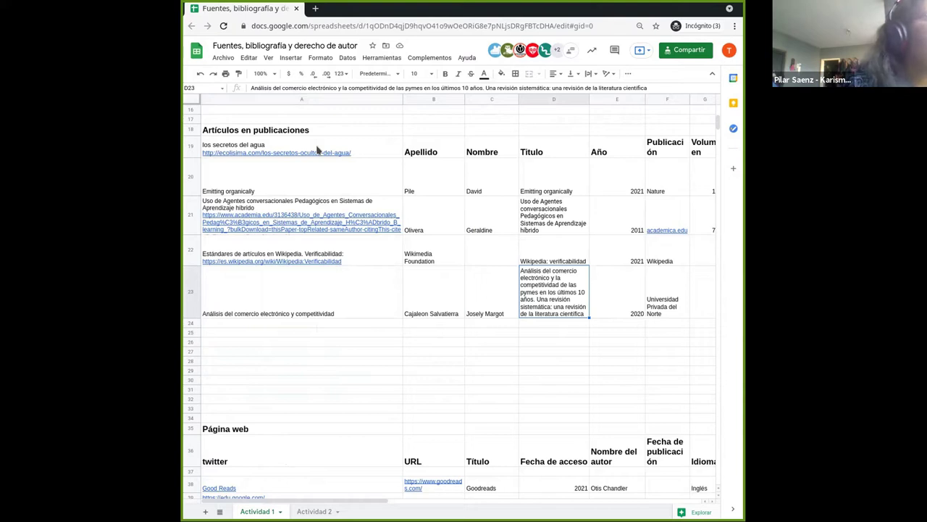
pyautogui.press('Right')
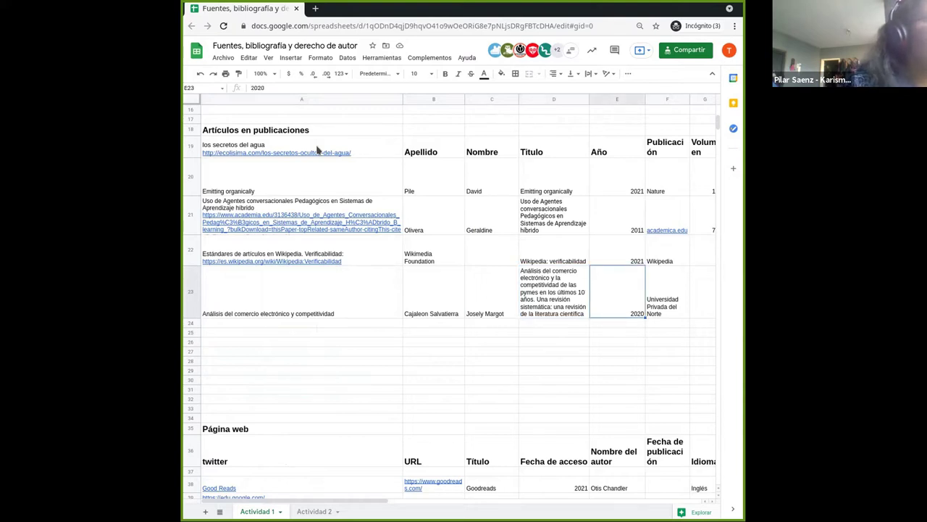
pyautogui.press('Right')
pyautogui.press('Right')
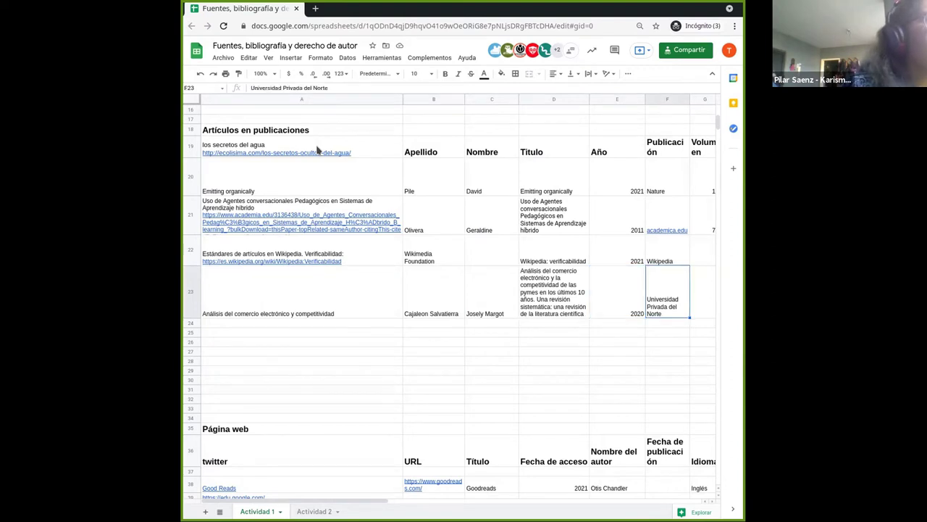
pyautogui.press('Left')
pyautogui.press('Left')
pyautogui.press('Left')
pyautogui.press('Left')
pyautogui.press('Left')
pyautogui.press('Left')
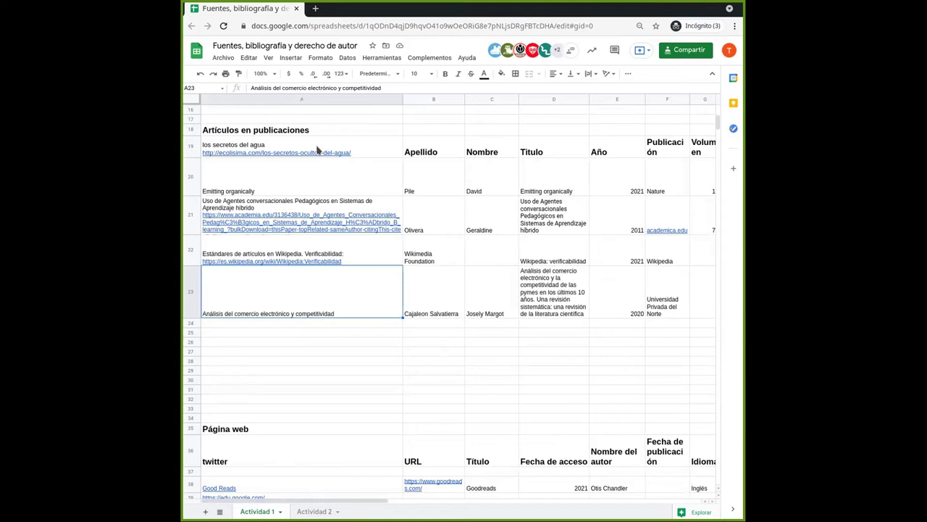
# Follow the e-commerce article's row from the Titulo field through Volumen, Número and ISSN to its URL
pyautogui.press('Right')
pyautogui.press('Right')
pyautogui.press('Right')
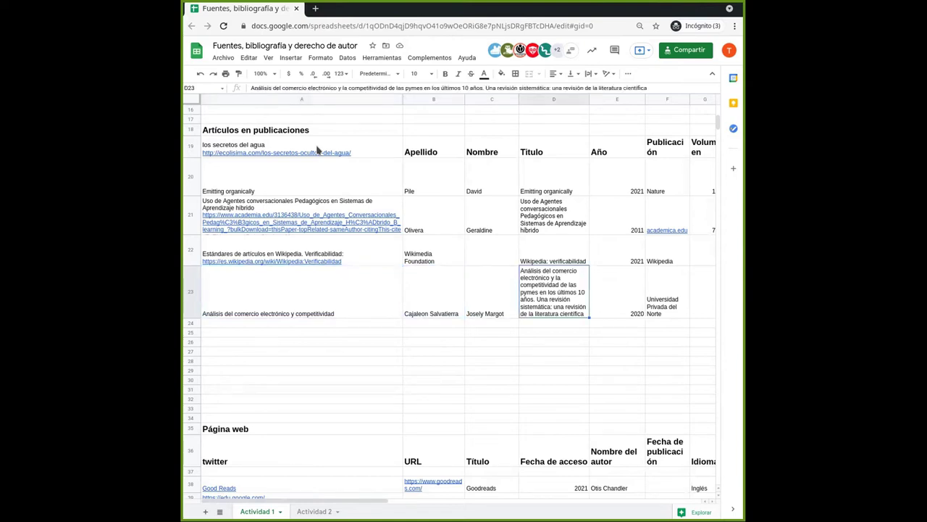
pyautogui.press('Right')
pyautogui.press('Right')
pyautogui.press('Right')
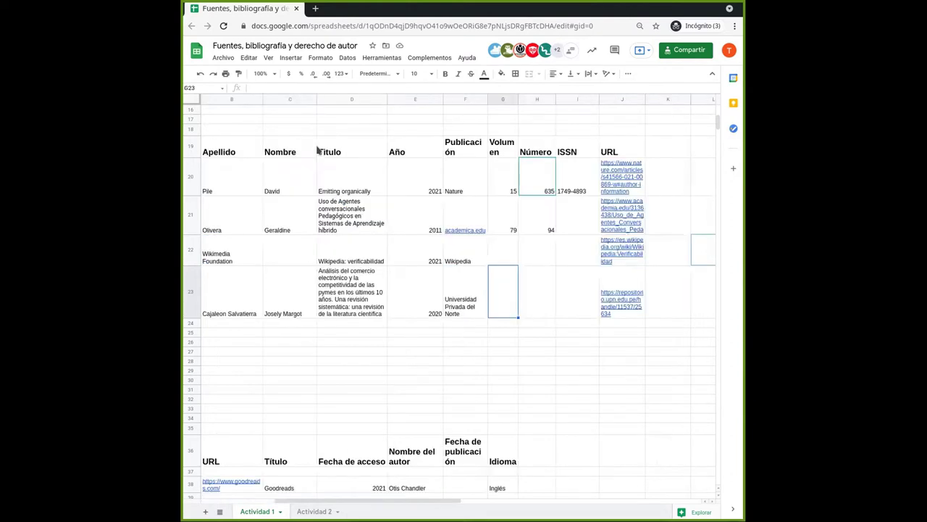
pyautogui.press('Right')
pyautogui.press('Right')
pyautogui.press('Right')
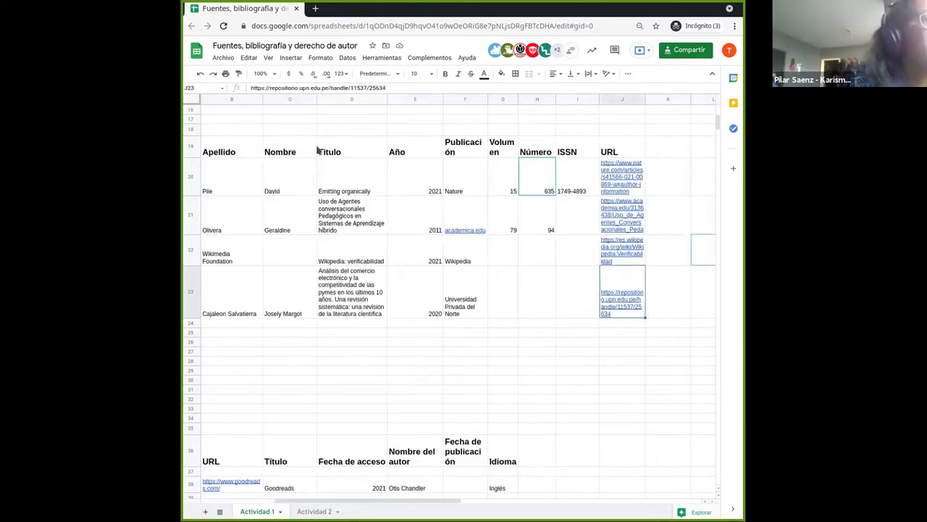
# Read the e-commerce article's row back from its URL to the source reference
pyautogui.press('Left')
pyautogui.press('Left')
pyautogui.press('Left')
pyautogui.press('Left')
pyautogui.press('Left')
pyautogui.press('Left')
pyautogui.press('Left')
pyautogui.press('Left')
pyautogui.press('Left')
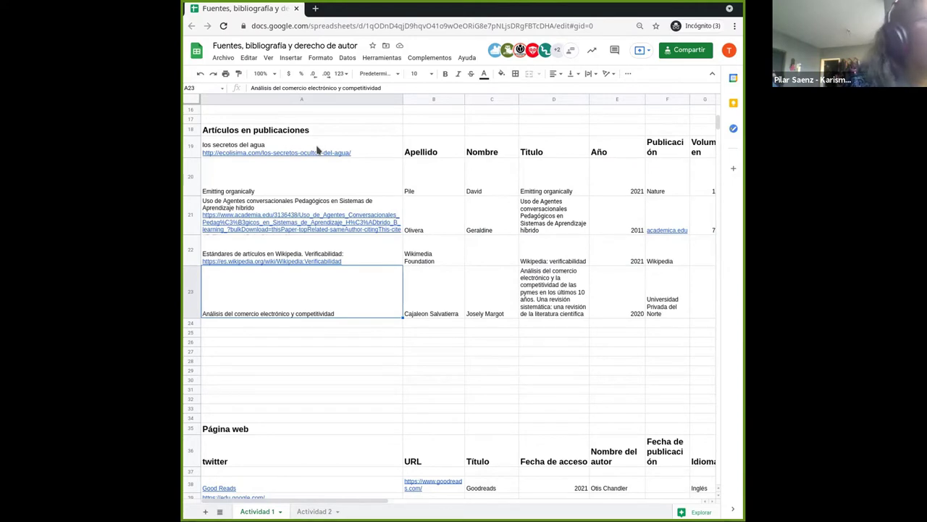
pyautogui.press('Down')
pyautogui.press('Down')
pyautogui.press('Down')
pyautogui.press('Down')
pyautogui.press('Down')
pyautogui.press('Down')
pyautogui.press('Down')
pyautogui.press('Down')
pyautogui.press('Down')
pyautogui.press('Down')
pyautogui.press('Down')
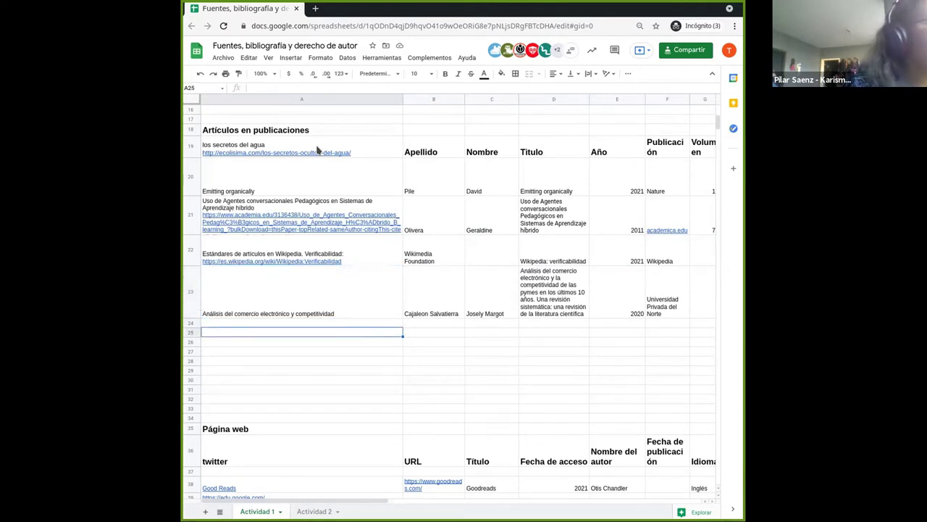
pyautogui.press('Down')
pyautogui.press('Down')
pyautogui.press('Down')
pyautogui.press('Up')
pyautogui.press('Up')
pyautogui.press('Up')
pyautogui.press('Up')
pyautogui.press('Up')
pyautogui.press('Up')
pyautogui.press('Up')
pyautogui.press('Up')
pyautogui.press('Up')
pyautogui.press('Up')
pyautogui.press('Up')
pyautogui.press('Up')
pyautogui.press('Up')
pyautogui.press('Up')
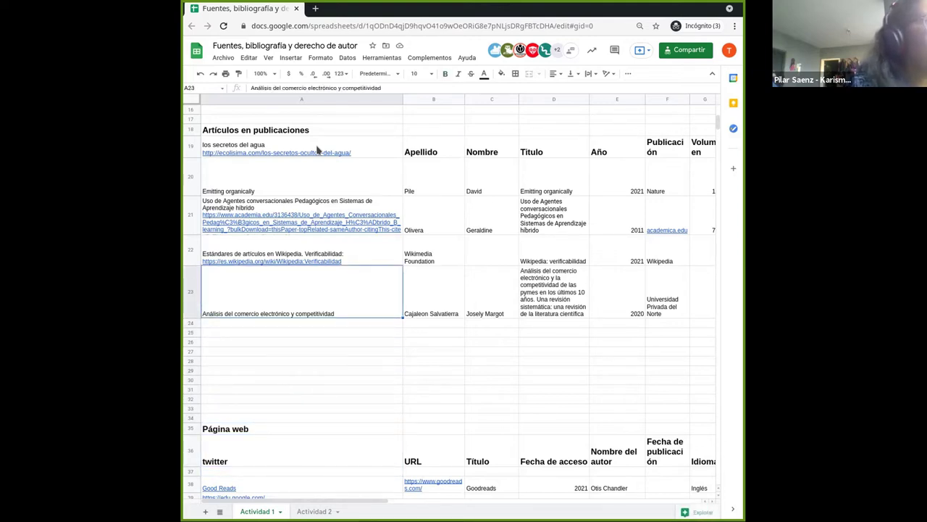
# Review the e-commerce article's fields once more up to Volumen and come back to its source reference
pyautogui.press('Right')
pyautogui.press('Right')
pyautogui.press('Right')
pyautogui.press('Right')
pyautogui.press('Right')
pyautogui.press('Right')
pyautogui.press('Left')
pyautogui.press('Left')
pyautogui.press('Left')
pyautogui.press('Left')
pyautogui.press('Left')
pyautogui.press('Left')
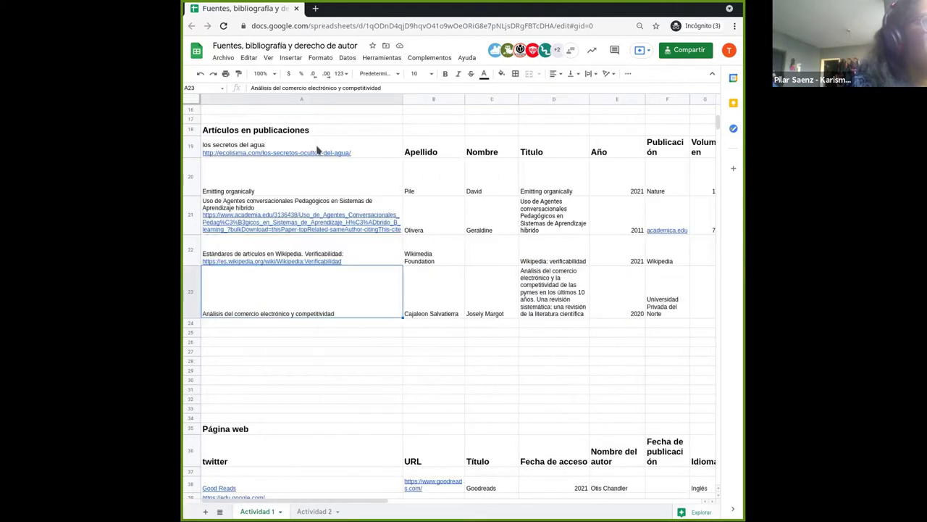
pyautogui.press('Down')
pyautogui.press('Down')
pyautogui.press('Down')
pyautogui.press('Down')
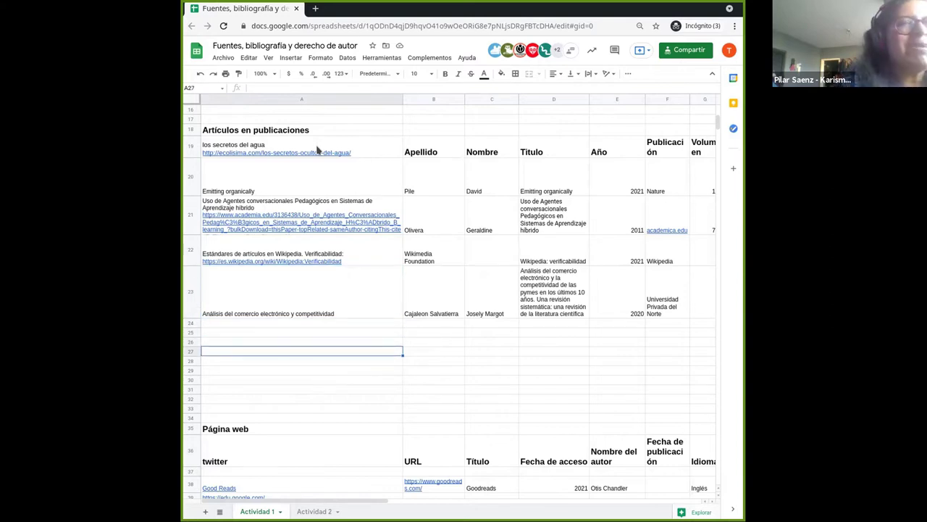
pyautogui.press('Down')
pyautogui.press('Down')
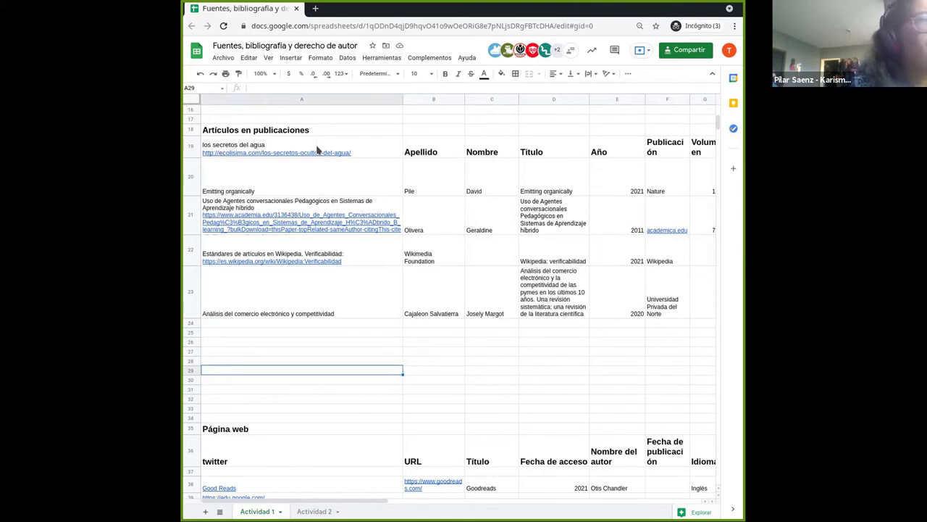
pyautogui.press('Up')
pyautogui.press('Up')
pyautogui.press('Up')
pyautogui.press('Up')
pyautogui.press('Up')
pyautogui.press('Up')
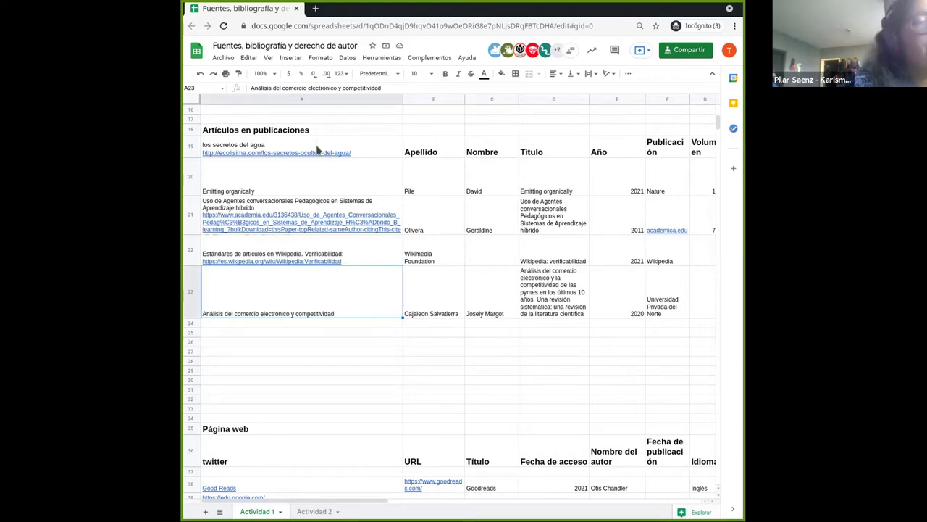
# Move the "twitter" entry of the Página web section out of heading row 36 into cell A37
pyautogui.press('Down')
pyautogui.press('Down')
pyautogui.press('Down')
pyautogui.press('Down')
pyautogui.press('Down')
pyautogui.press('Down')
pyautogui.press('Down')
pyautogui.press('Down')
pyautogui.press('Down')
pyautogui.press('Down')
pyautogui.press('Down')
pyautogui.press('Down')
pyautogui.press('Down')
pyautogui.press('Down')
pyautogui.press('Down')
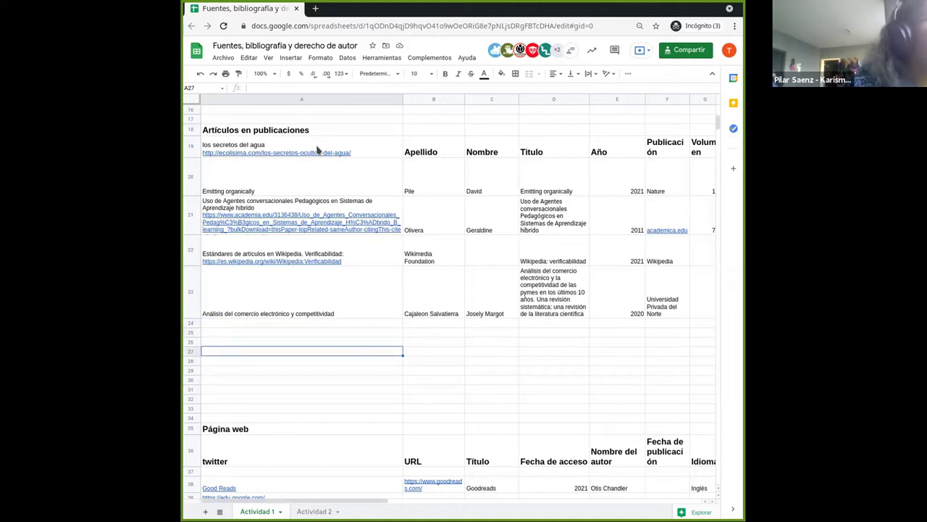
pyautogui.press('Down')
pyautogui.press('Down')
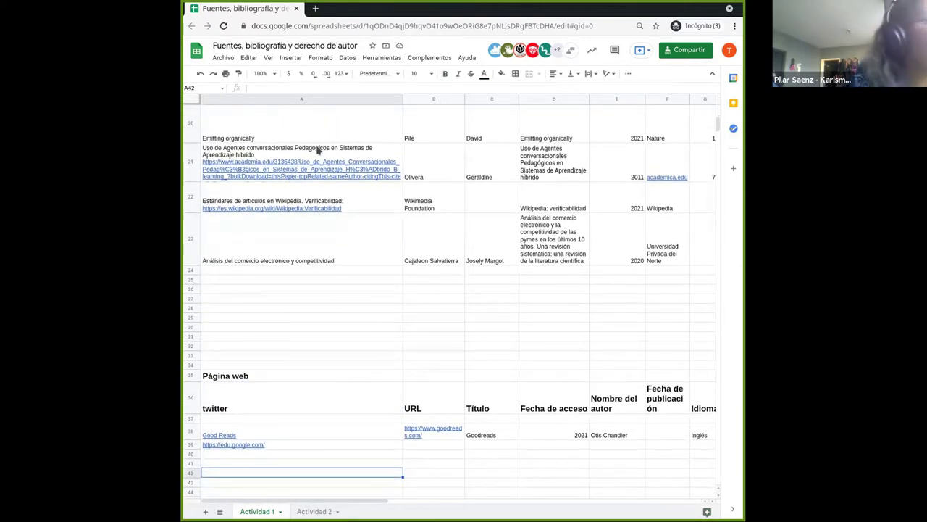
pyautogui.press('Up')
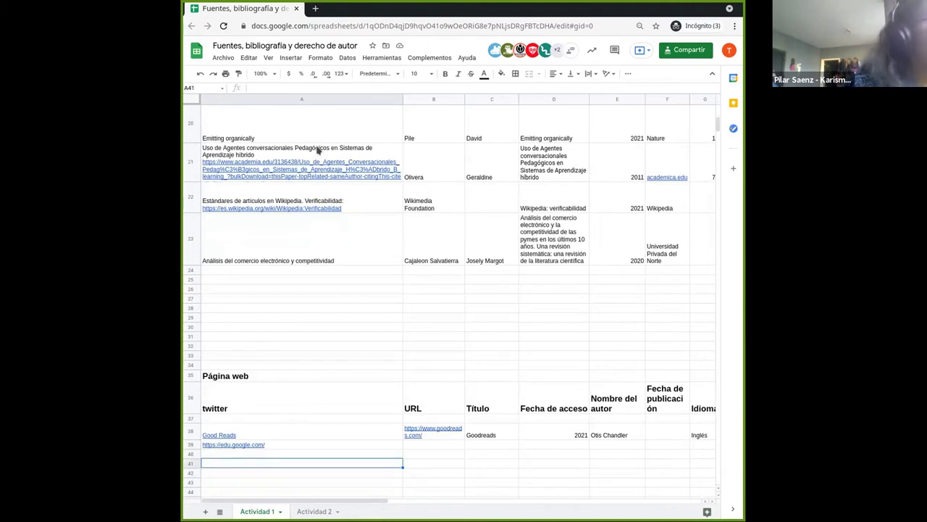
pyautogui.press('Up')
pyautogui.press('Up')
pyautogui.press('Up')
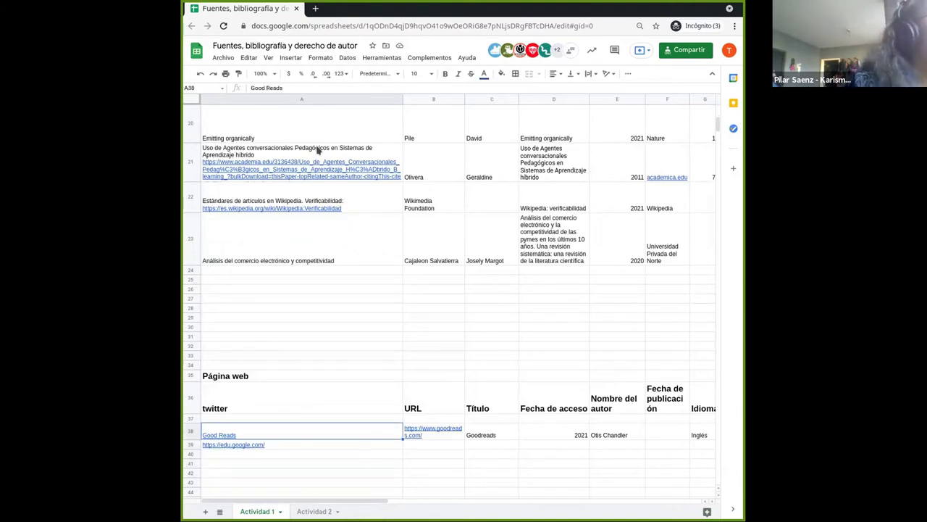
pyautogui.press('Up')
pyautogui.press('Up')
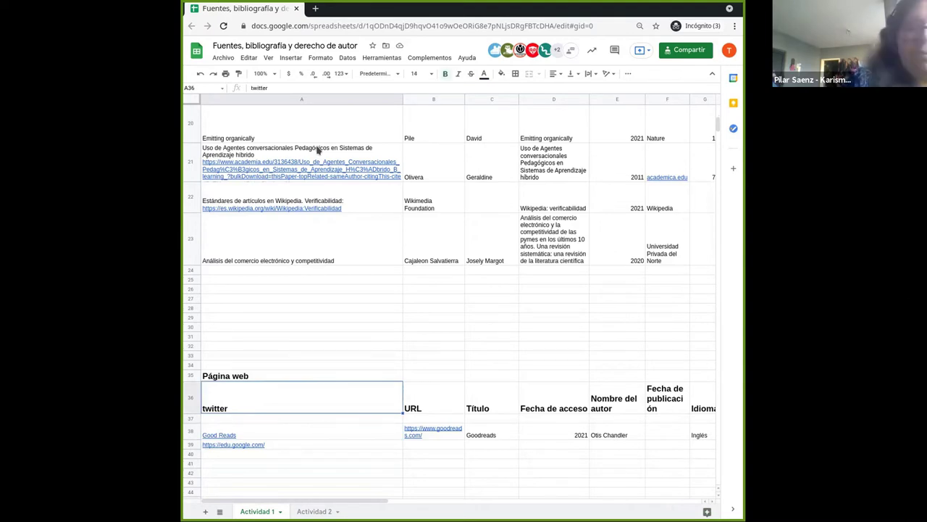
pyautogui.press('Delete')
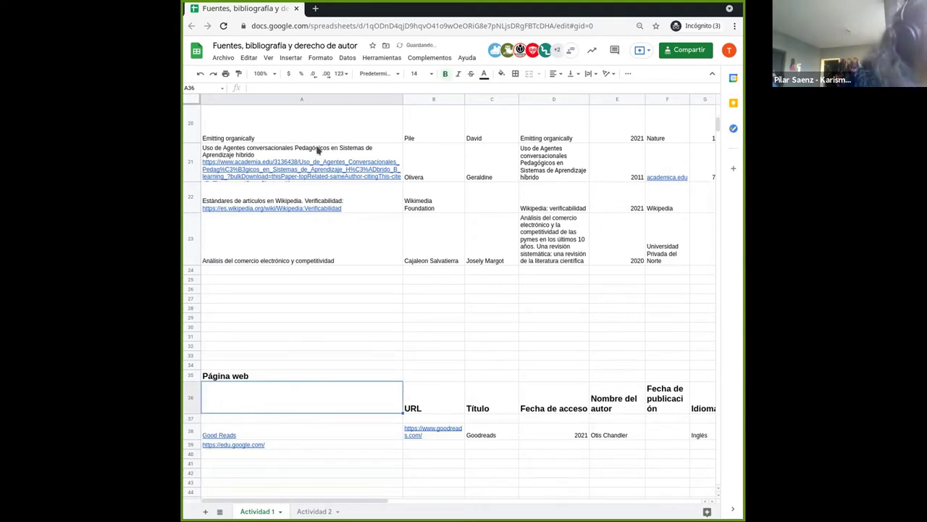
pyautogui.press('Down')
pyautogui.write('twitter')
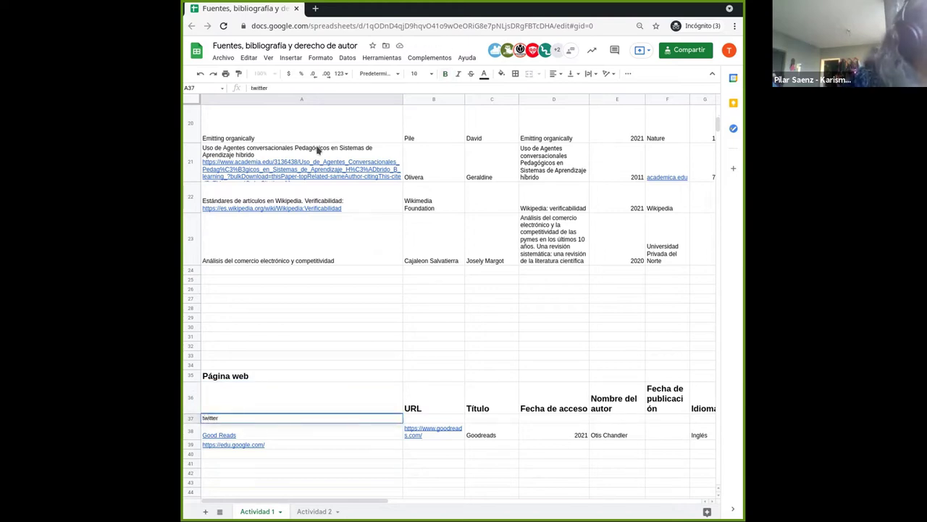
pyautogui.press('Tab')
# Look across the Good Reads entry's fields in the Página web section and return to its source reference
pyautogui.press('Down')
pyautogui.press('Down')
pyautogui.press('Down')
pyautogui.press('Down')
pyautogui.press('Down')
pyautogui.press('Down')
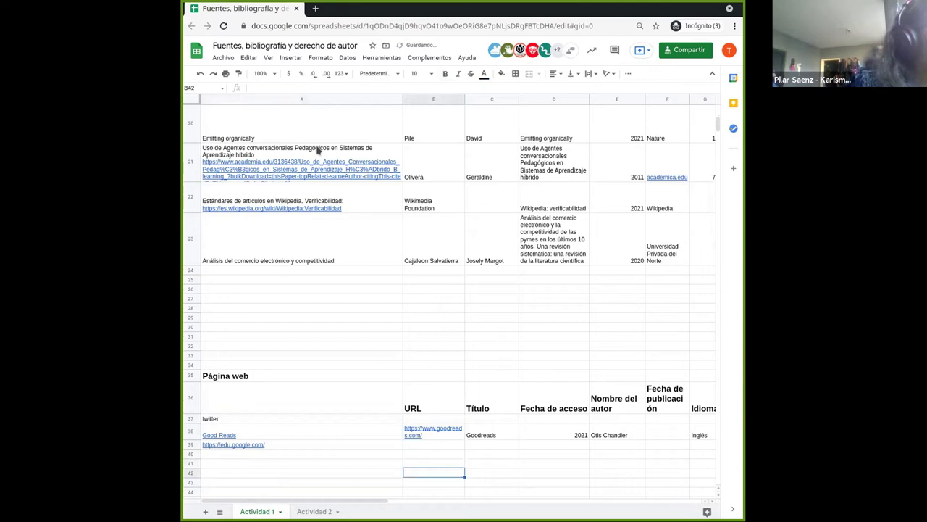
pyautogui.press('Up')
pyautogui.press('Up')
pyautogui.press('Up')
pyautogui.press('Up')
pyautogui.press('Up')
pyautogui.press('Right')
pyautogui.press('Right')
pyautogui.press('Right')
pyautogui.press('Right')
pyautogui.press('Right')
pyautogui.press('Left')
pyautogui.press('Left')
pyautogui.press('Left')
pyautogui.press('Left')
pyautogui.press('Left')
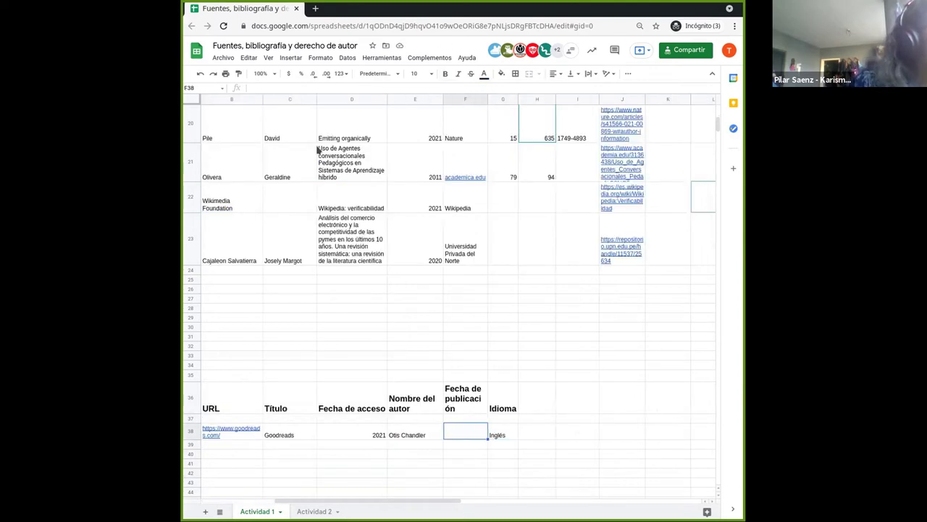
pyautogui.press('Left')
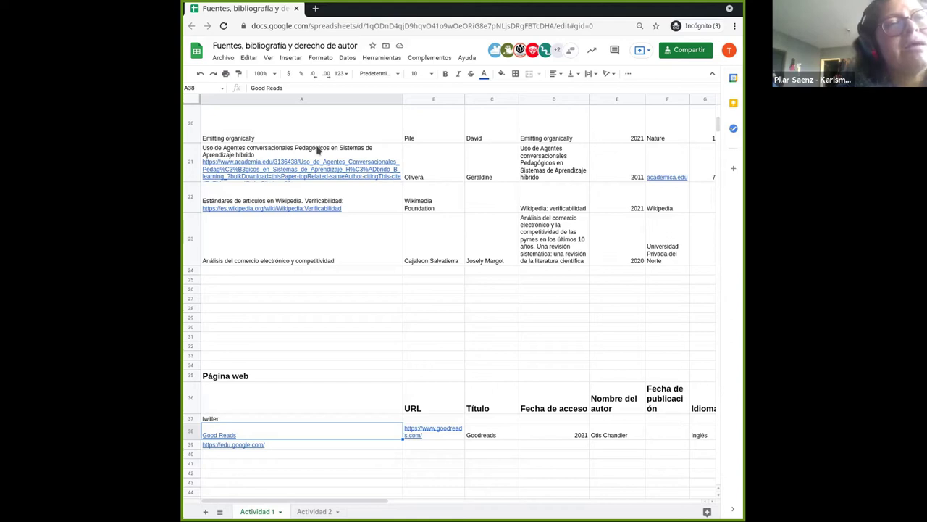
# Check the Good Reads entry's URL, title, access date and author name fields
pyautogui.press('Right')
pyautogui.press('Right')
pyautogui.press('Right')
pyautogui.press('Right')
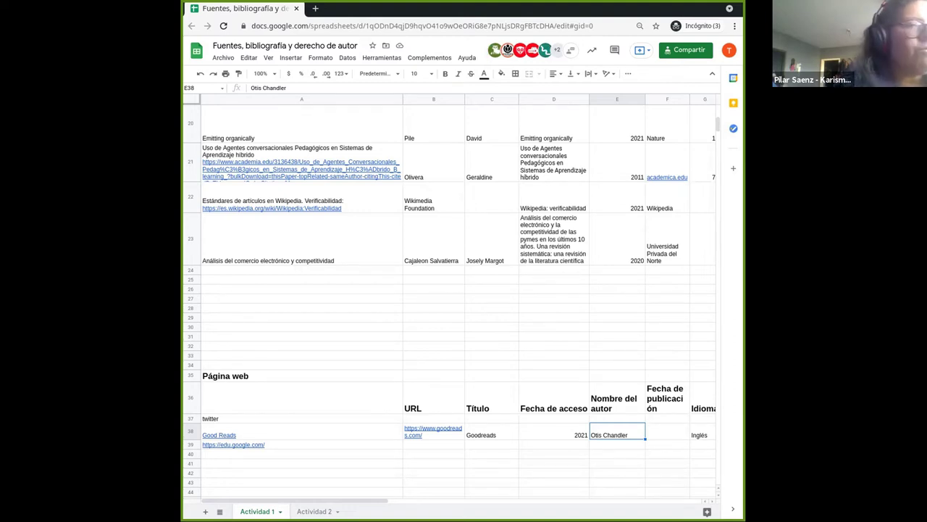
pyautogui.click(240, 446)
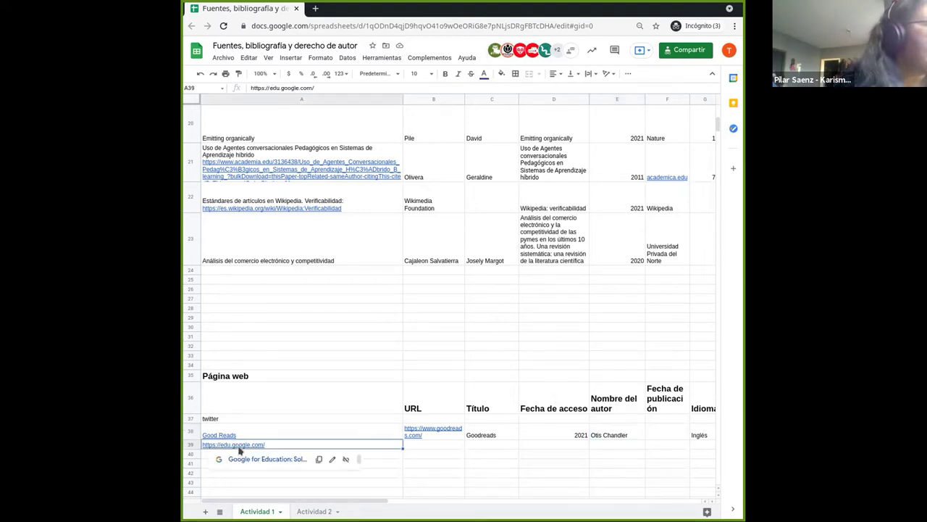
pyautogui.click(254, 461)
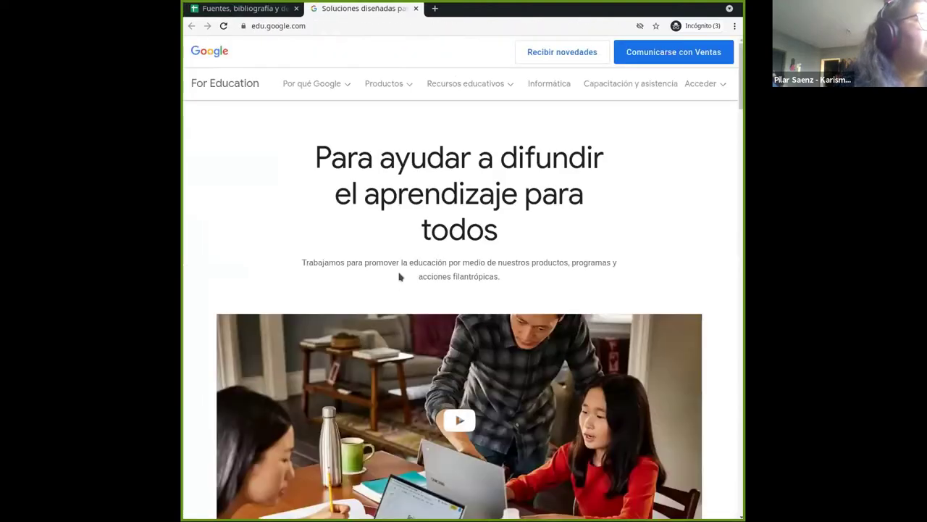
pyautogui.scroll(-5, 399, 277)
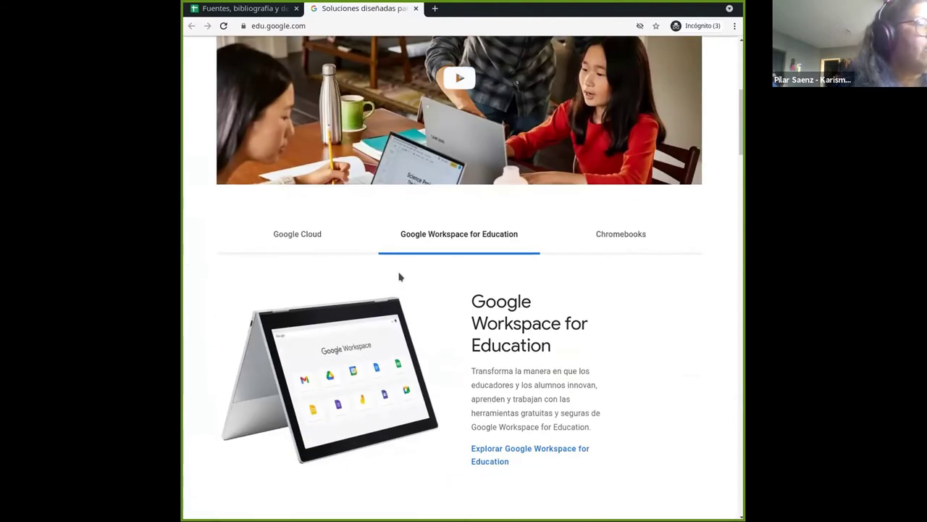
pyautogui.scroll(-1, 398, 276)
pyautogui.scroll(-3, 398, 277)
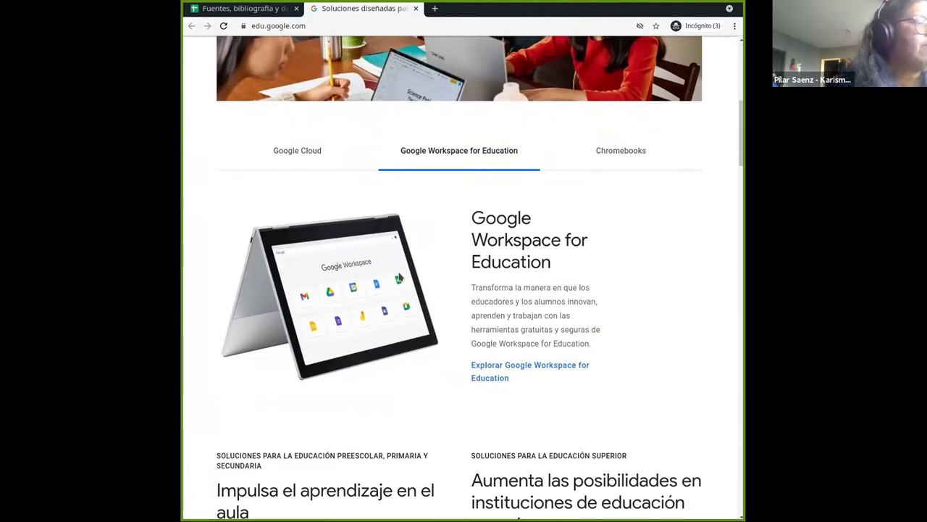
pyautogui.scroll(-4, 399, 277)
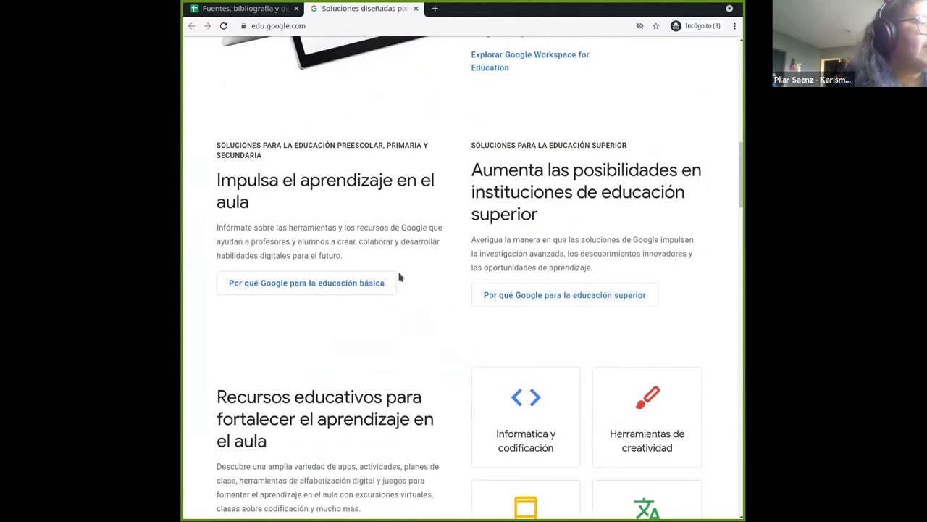
pyautogui.scroll(-2, 397, 273)
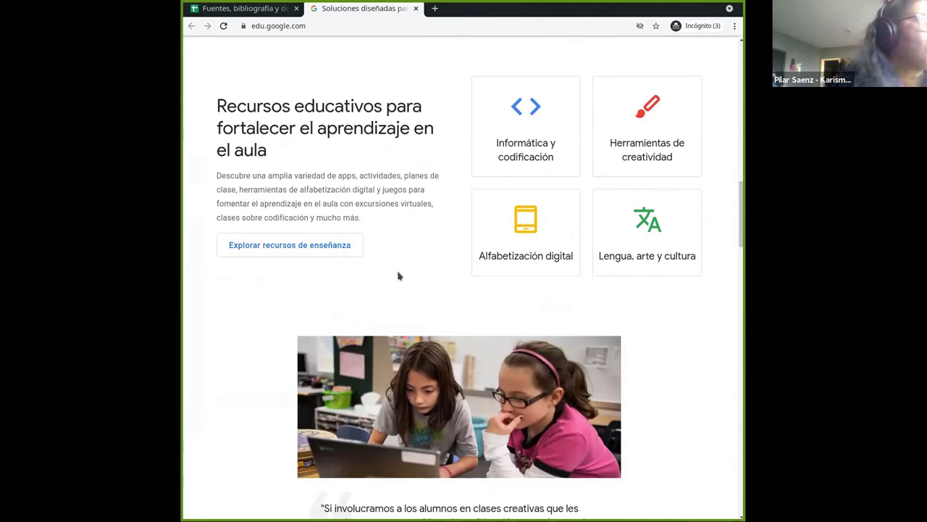
pyautogui.scroll(3, 400, 274)
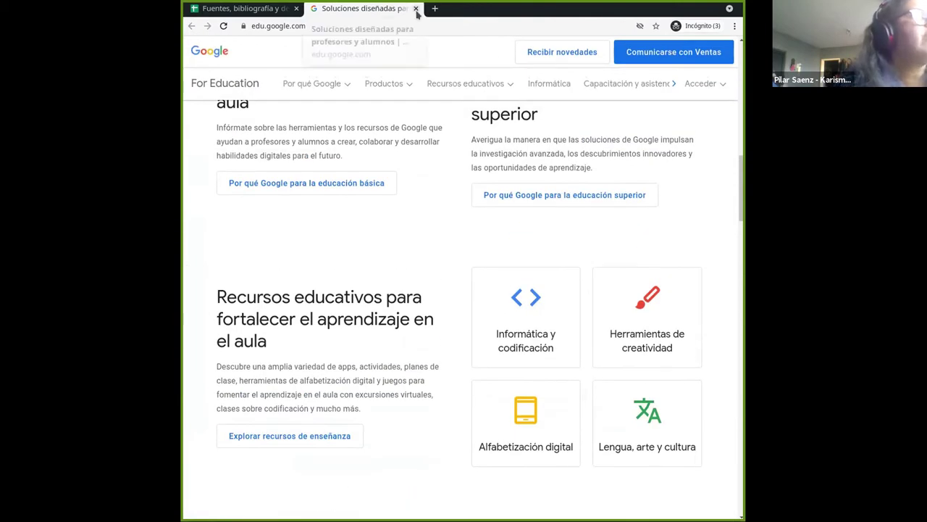
# Close the Google for Education page and return to the Actividad 1 sheet
pyautogui.click(416, 8)
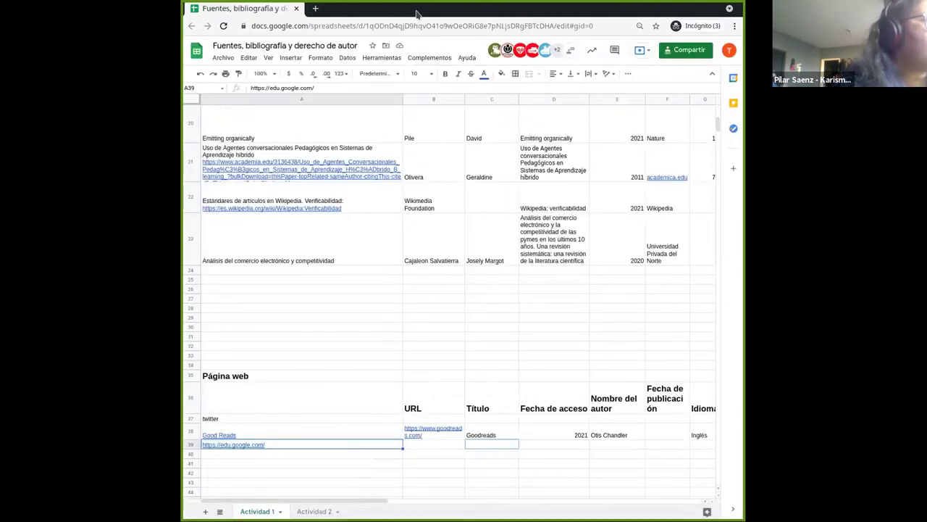
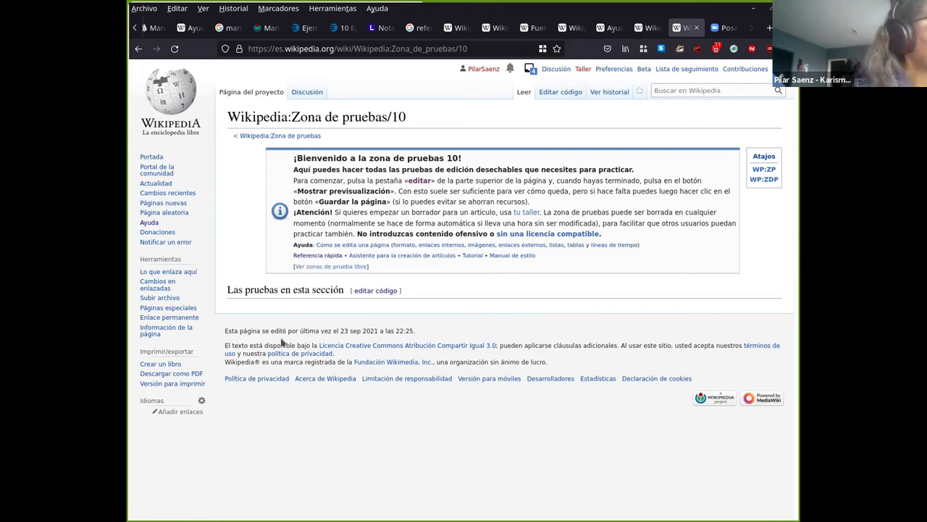
# On Wikipedia's Zona de pruebas/10 page, open the section "Las pruebas en esta sección" for source editing and look over the editor
pyautogui.click(371, 292)
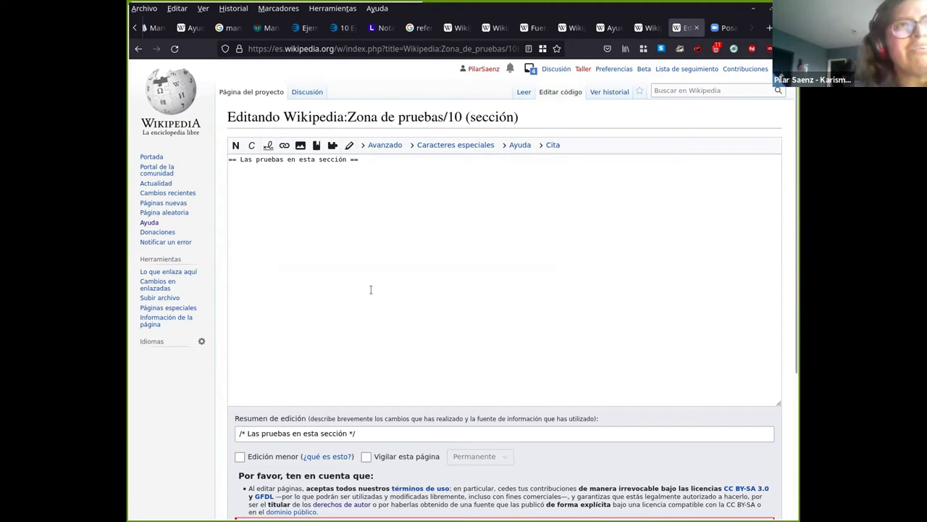
pyautogui.click(354, 228)
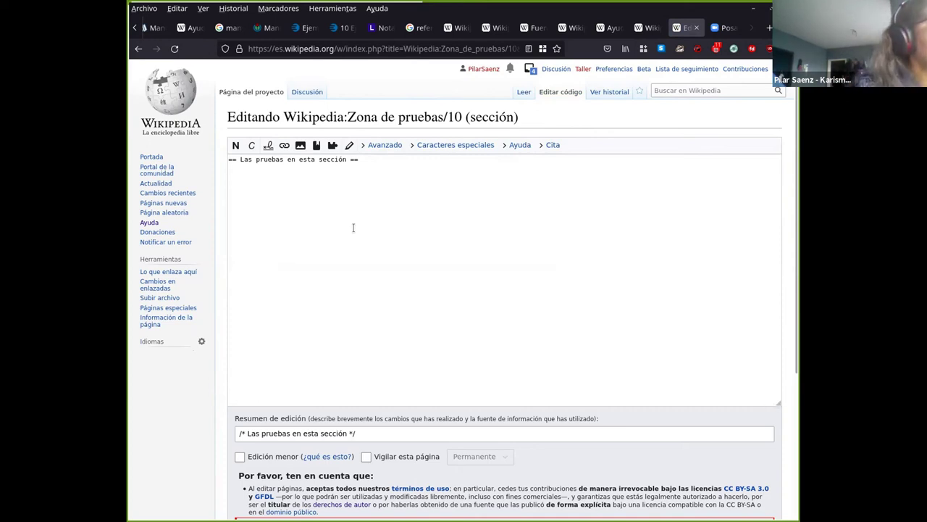
pyautogui.scroll(-3, 354, 227)
pyautogui.scroll(2, 354, 228)
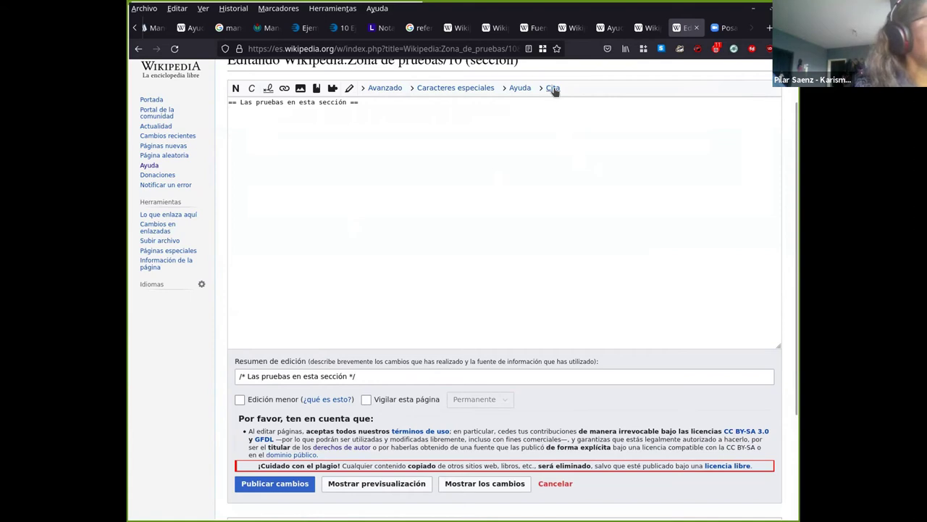
pyautogui.scroll(2, 412, 121)
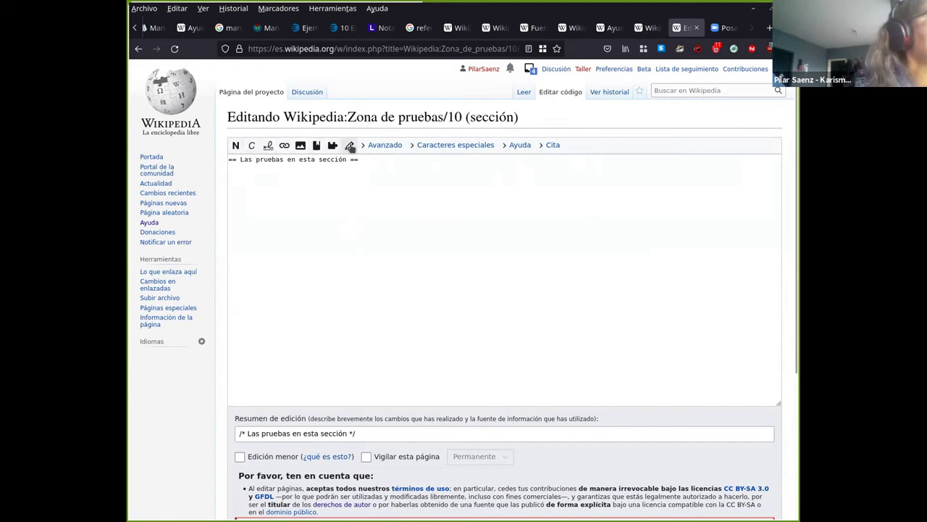
# Show the citation tools and review the fields of the "cita web" template form, closing it without inserting a citation
pyautogui.click(552, 145)
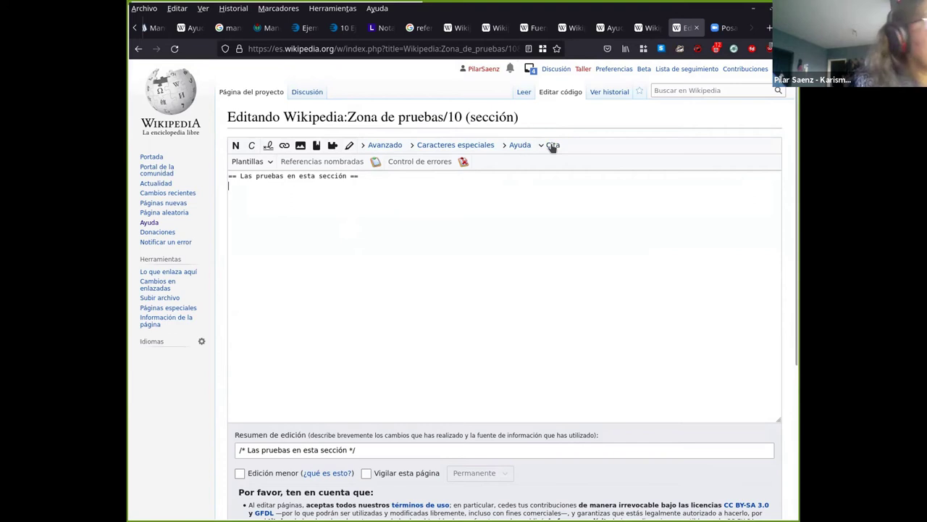
pyautogui.click(268, 163)
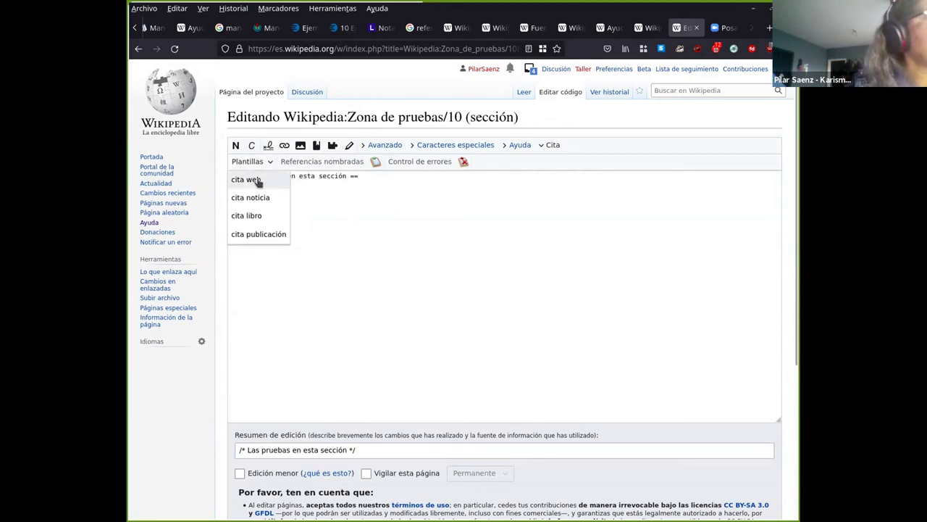
pyautogui.click(246, 180)
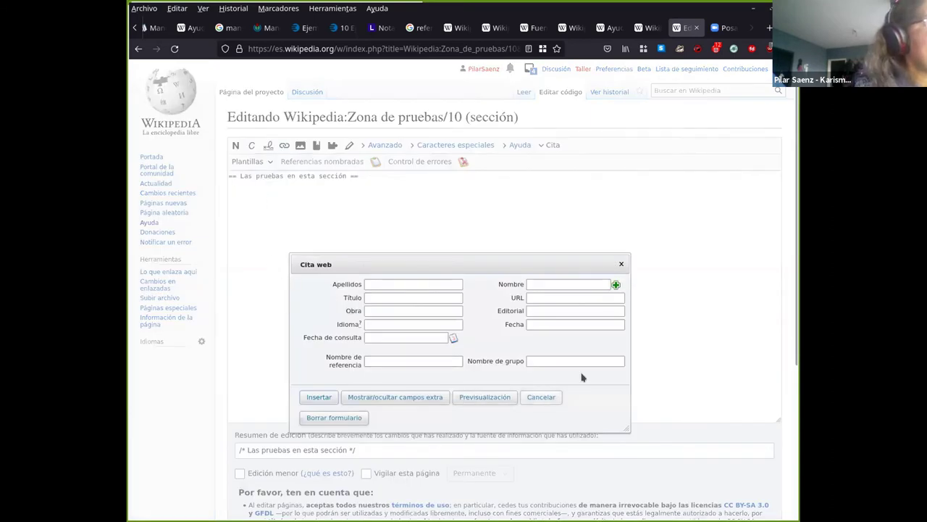
pyautogui.click(374, 282)
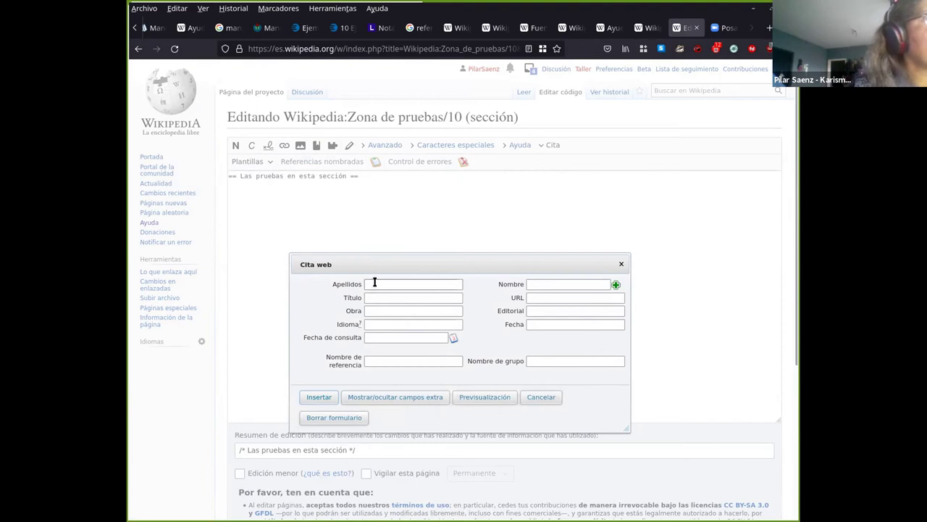
pyautogui.click(620, 264)
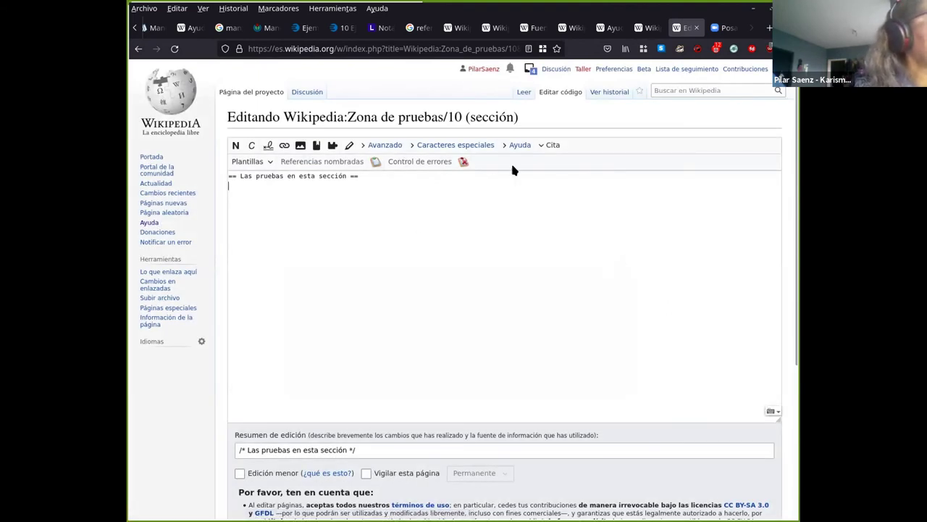
# Review the fields of the "cita noticia" template form and close it without inserting a citation
pyautogui.click(551, 146)
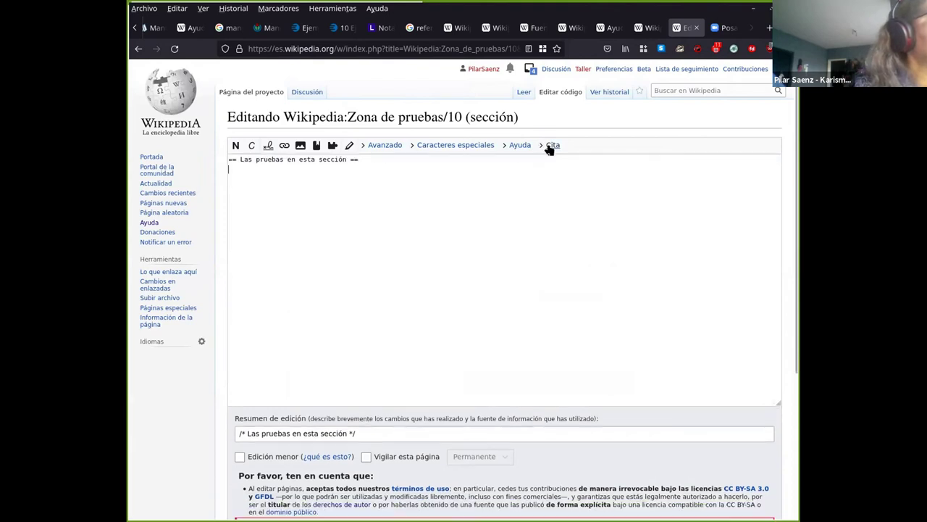
pyautogui.click(550, 146)
pyautogui.click(235, 161)
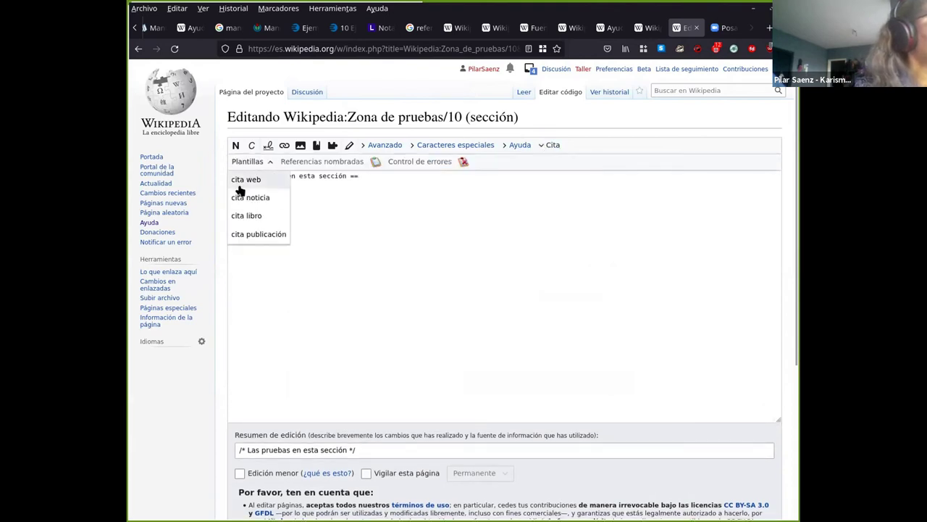
pyautogui.click(240, 198)
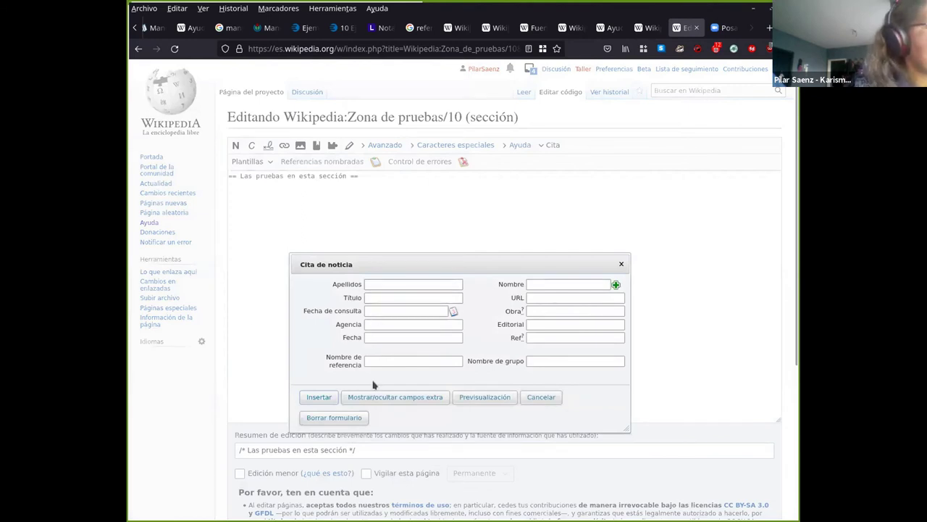
pyautogui.click(622, 264)
# Review the fields of the "cita libro" template form and close it without inserting a citation
pyautogui.click(250, 162)
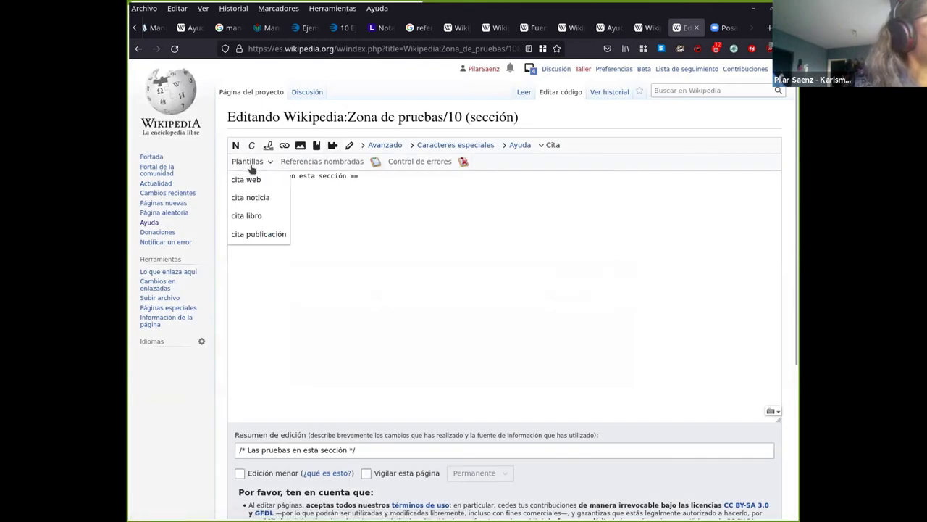
pyautogui.click(243, 216)
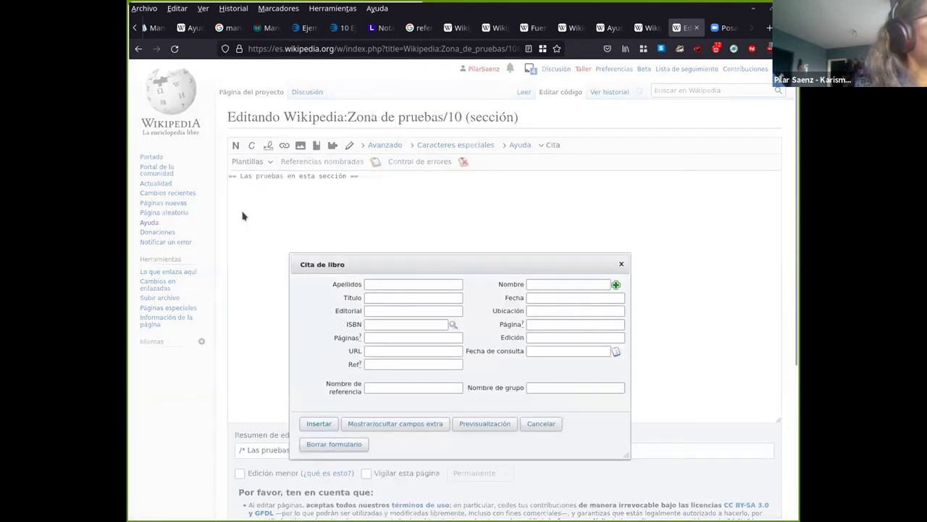
pyautogui.click(622, 265)
# Review the fields of the "cita publicación" template form and close it without inserting a citation
pyautogui.click(262, 162)
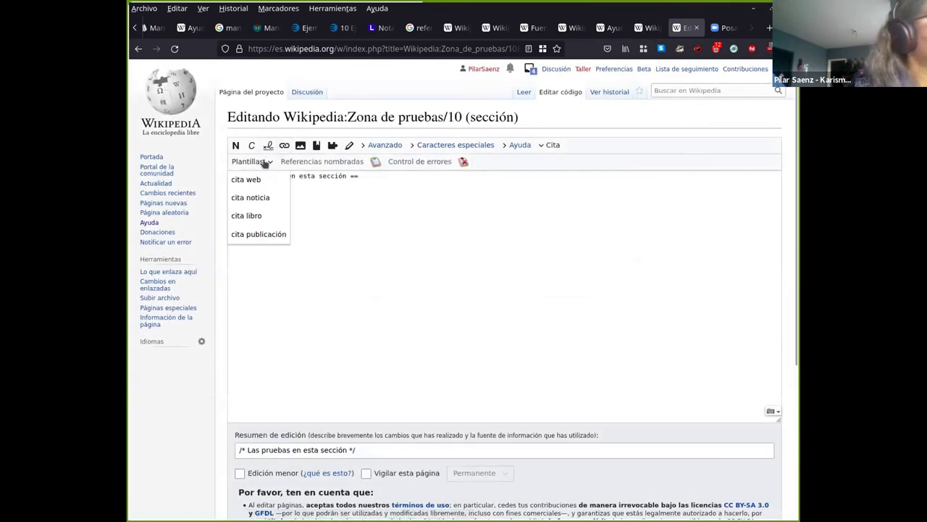
pyautogui.click(261, 161)
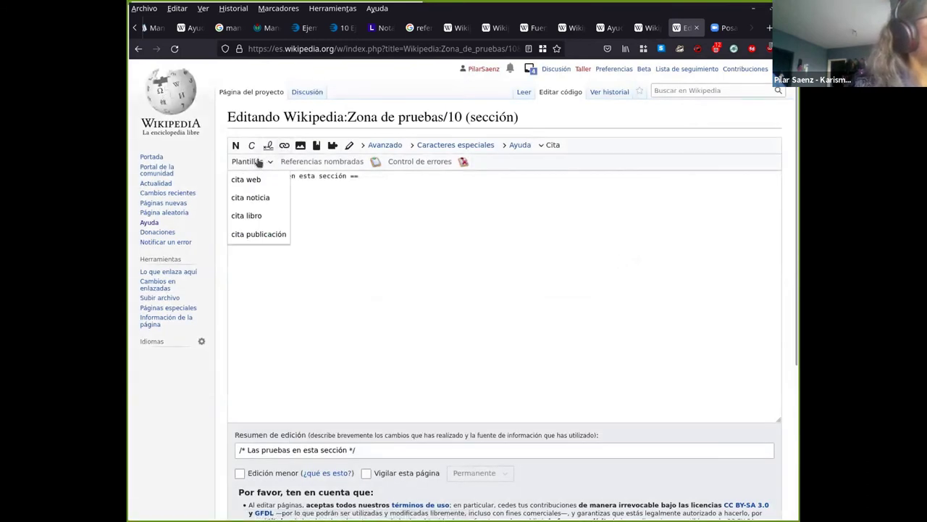
pyautogui.click(251, 233)
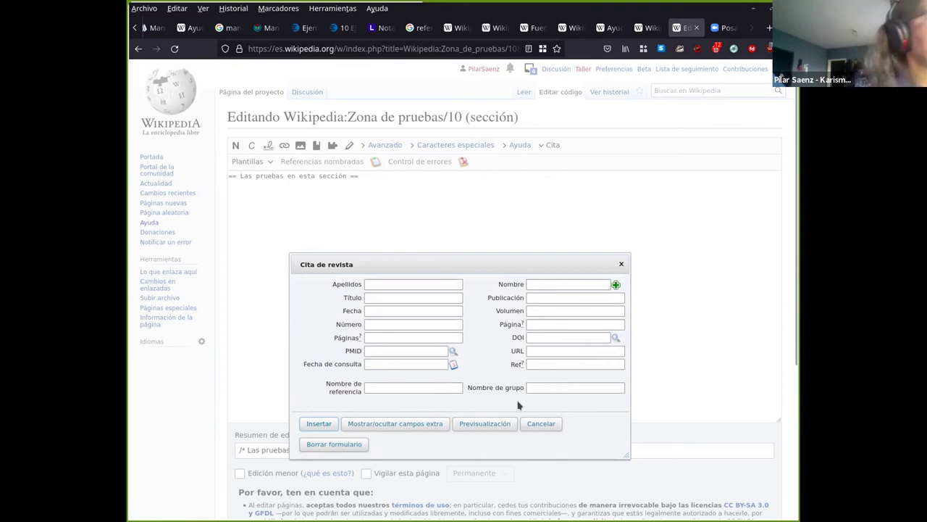
pyautogui.click(621, 265)
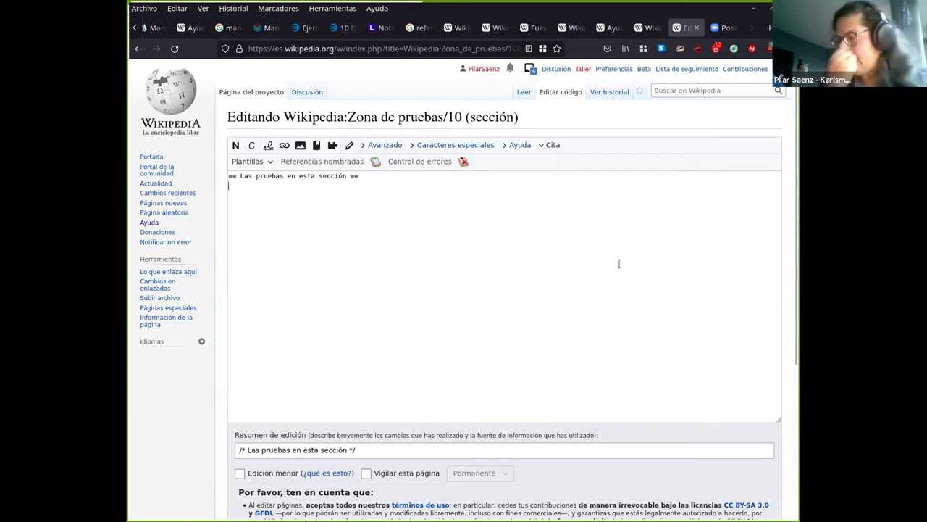
# Begin a line below the section heading with the text "Un libro muy divertido sobre la vida"
pyautogui.write('U')
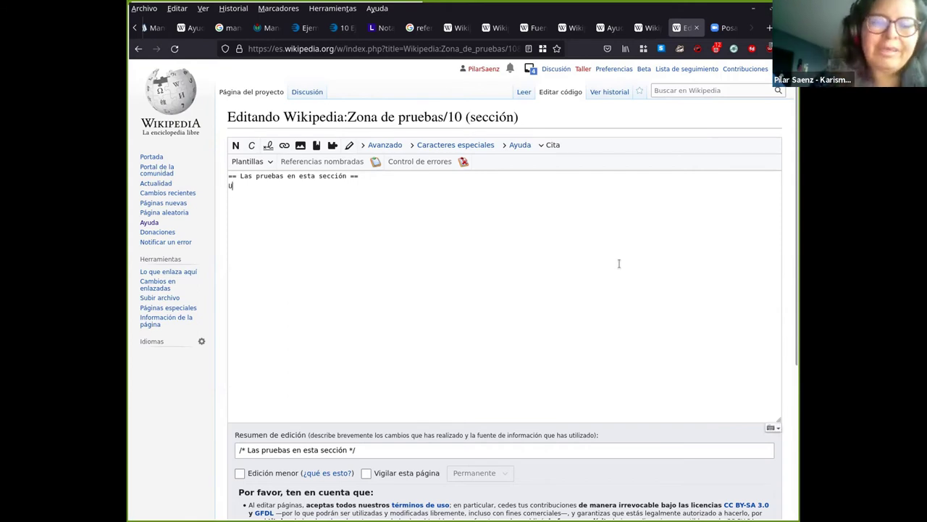
pyautogui.write('n libro muy')
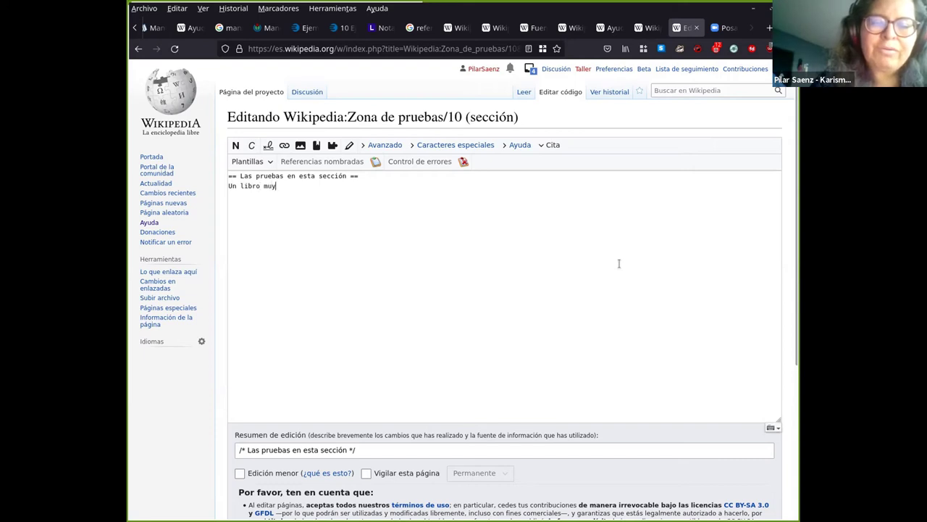
pyautogui.write(' divertido sobre')
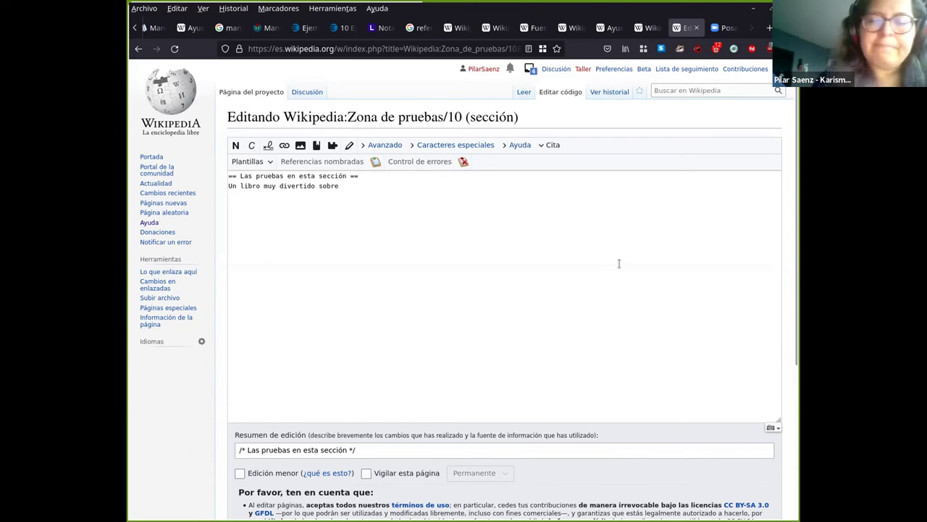
pyautogui.write(' par')
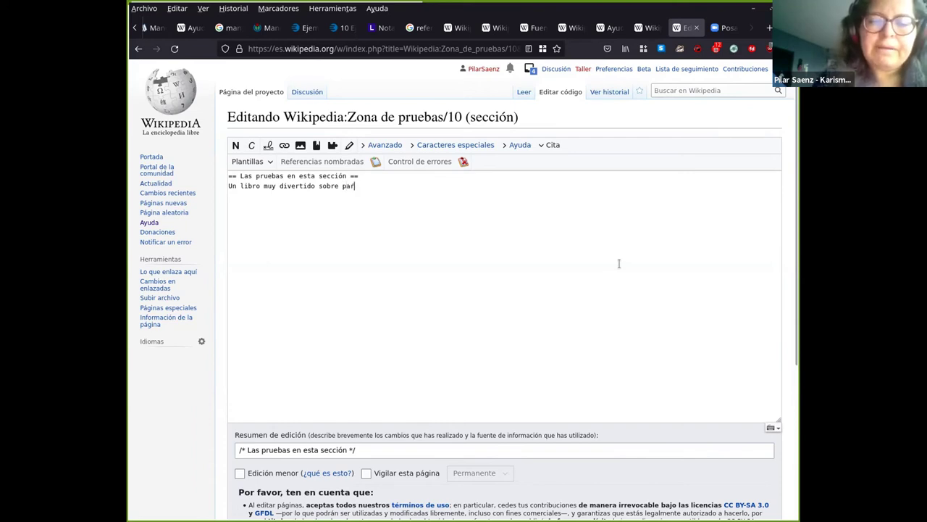
pyautogui.press('BackSpace')
pyautogui.press('BackSpace')
pyautogui.press('BackSpace')
pyautogui.write('la p')
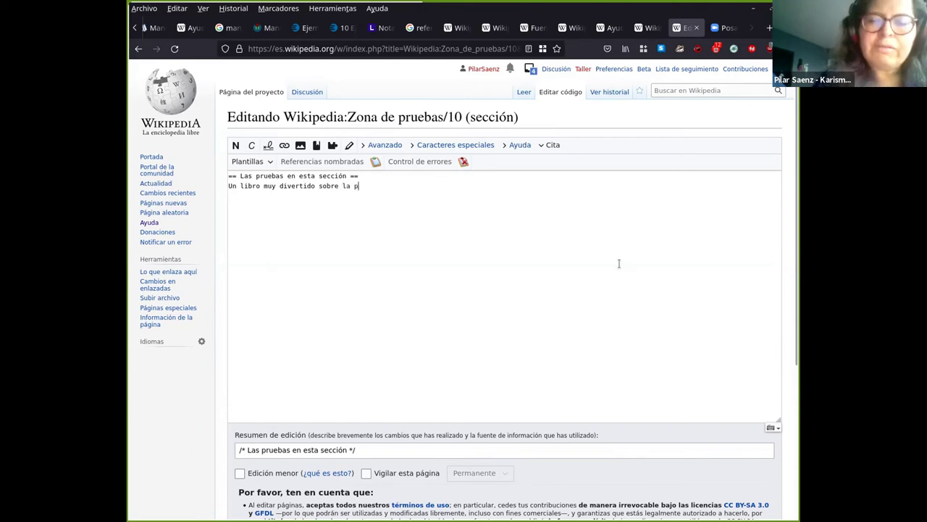
pyautogui.press('BackSpace')
pyautogui.write('vida')
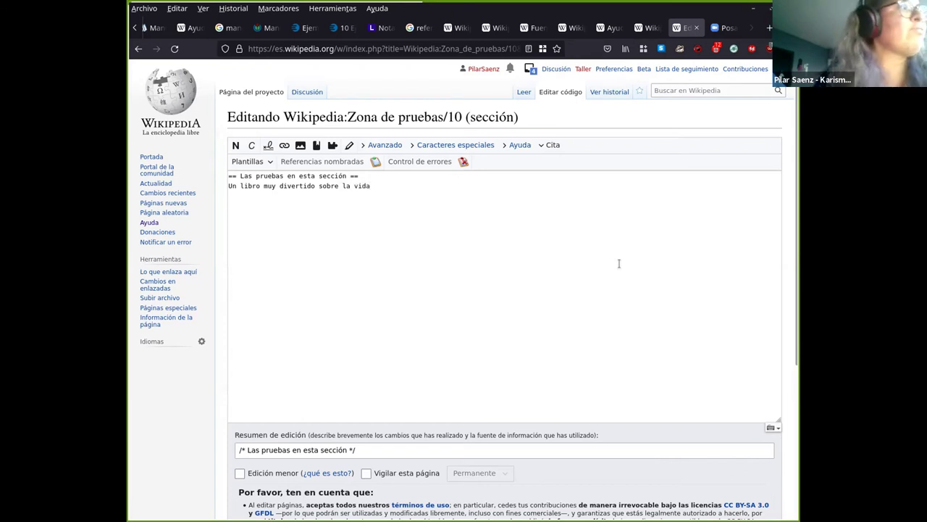
# Continue the sentence below the section heading with "de los parásitos vista desde la ciencia Ficción es Parásitos perfectos de"
pyautogui.write(' de ')
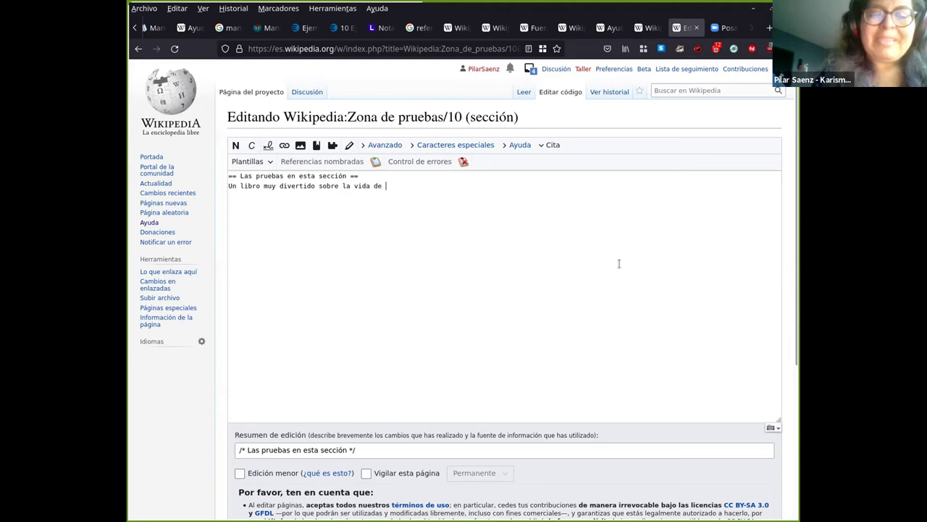
pyautogui.write('los parási')
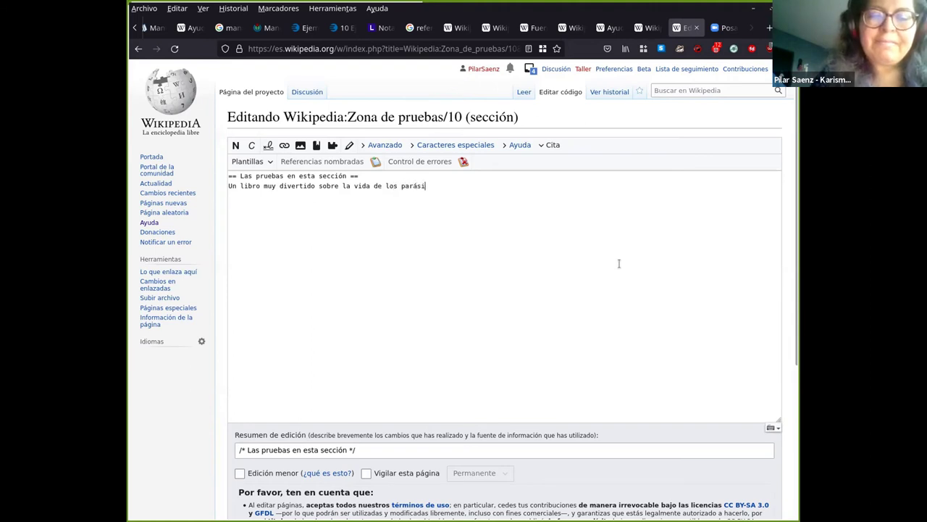
pyautogui.write('tos vista de')
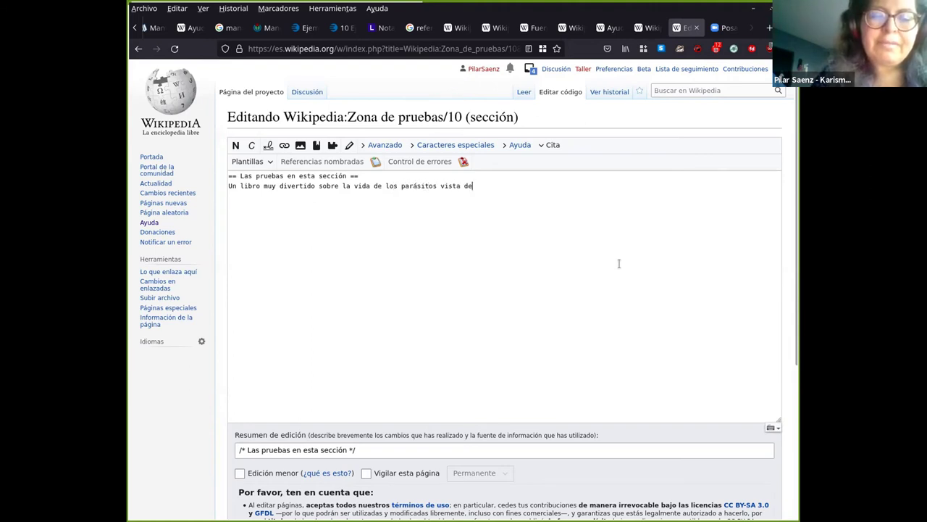
pyautogui.write('sde la ciencia')
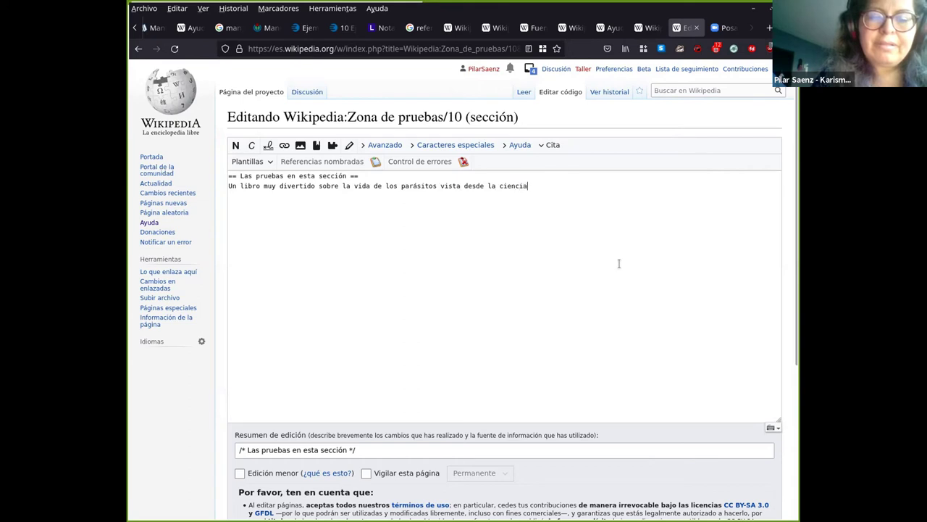
pyautogui.write(' Ficci')
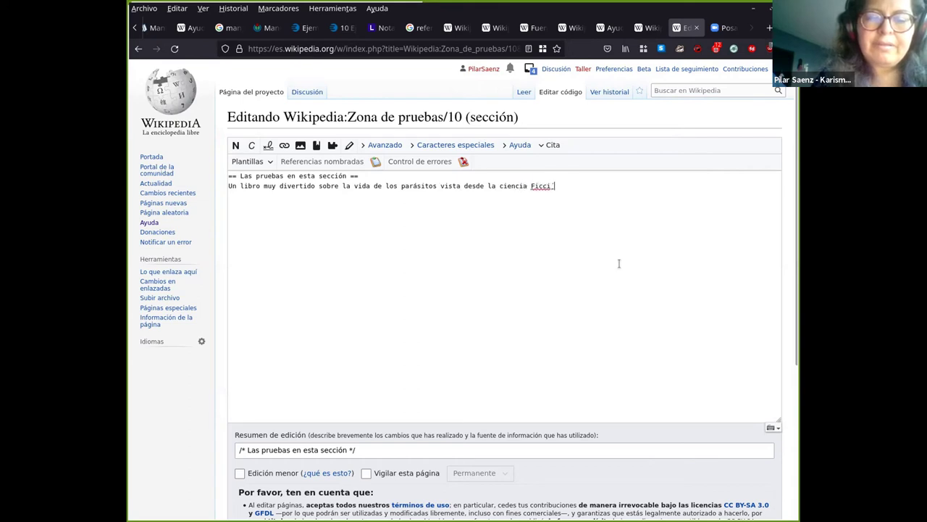
pyautogui.write('ón es PAr')
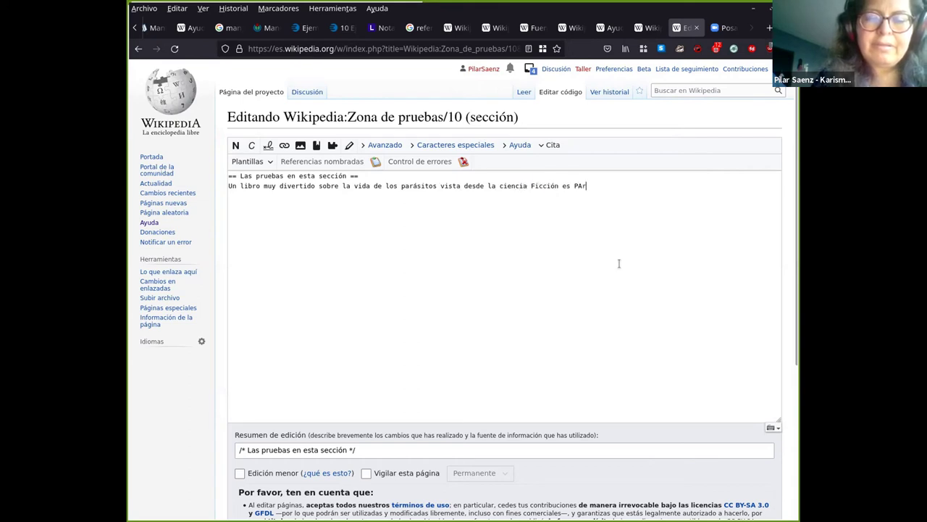
pyautogui.write('ásitos pe')
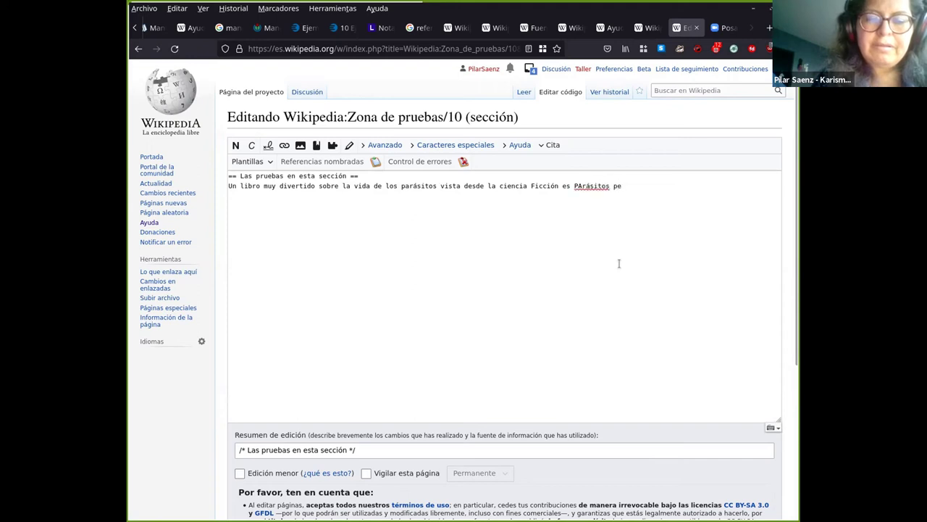
pyautogui.write('rfectos de')
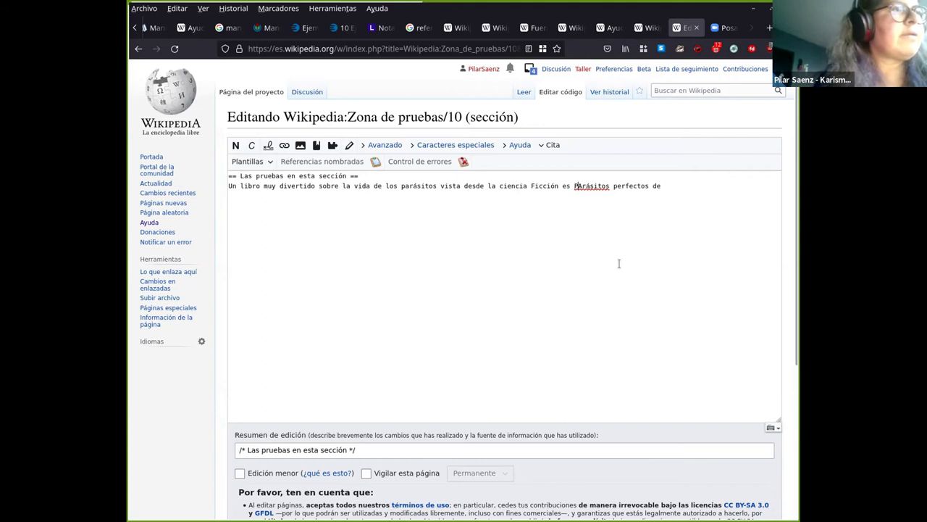
pyautogui.press('BackSpace')
pyautogui.write('a')
pyautogui.hotkey('ctrl', 'Right')
pyautogui.hotkey('ctrl', 'Right')
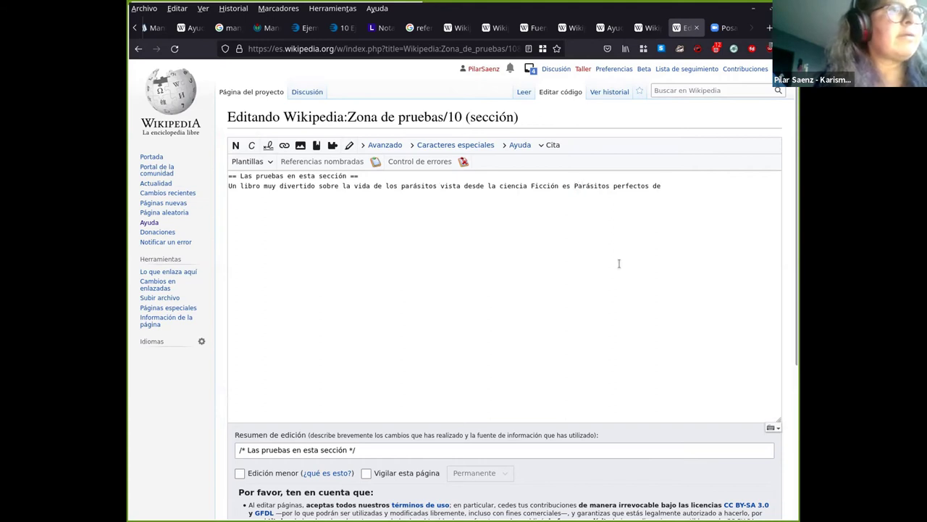
# Finish the sentence with the book author's full name, correctly capitalised, and a full stop
pyautogui.write('Luis CA')
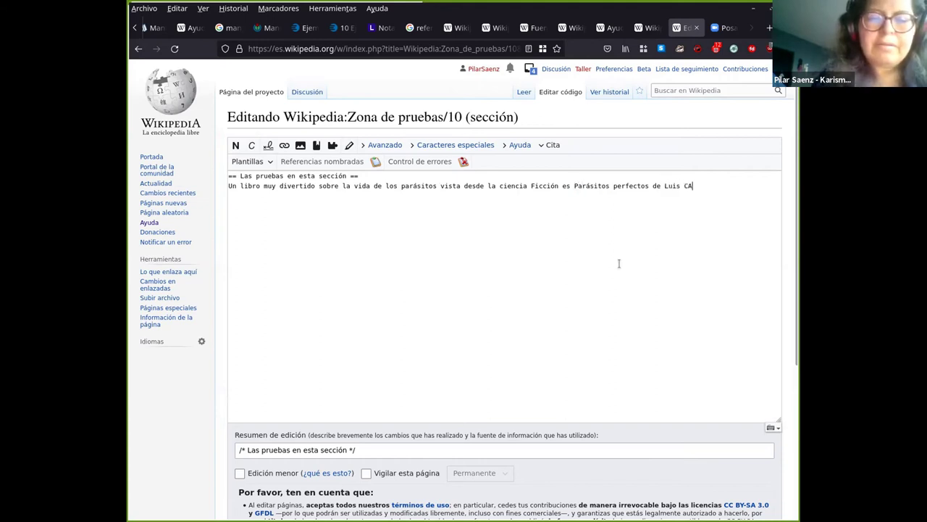
pyautogui.write('rlos BArraga')
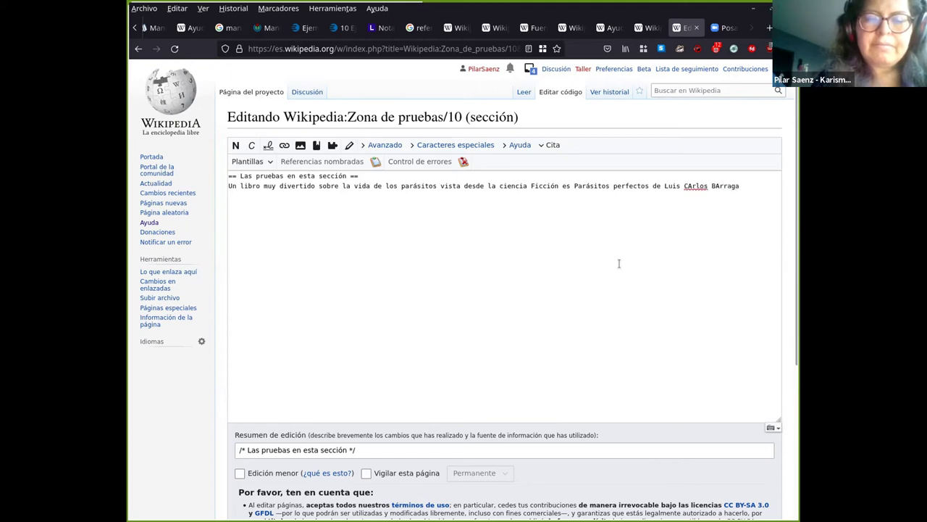
pyautogui.press('BackSpace')
pyautogui.write('án.')
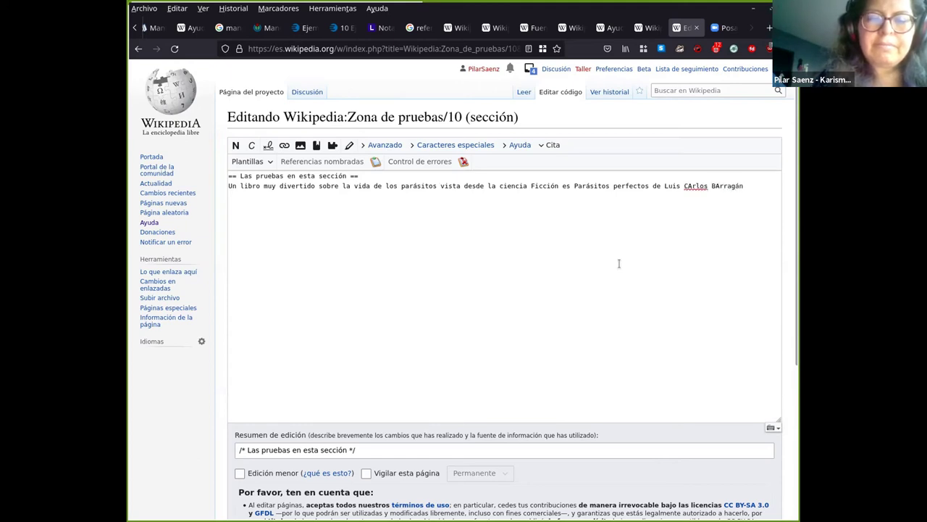
pyautogui.press('Left')
pyautogui.press('Left')
pyautogui.press('Left')
pyautogui.press('Left')
pyautogui.press('BackSpace')
pyautogui.write('a')
pyautogui.press('BackSpace')
pyautogui.write('a')
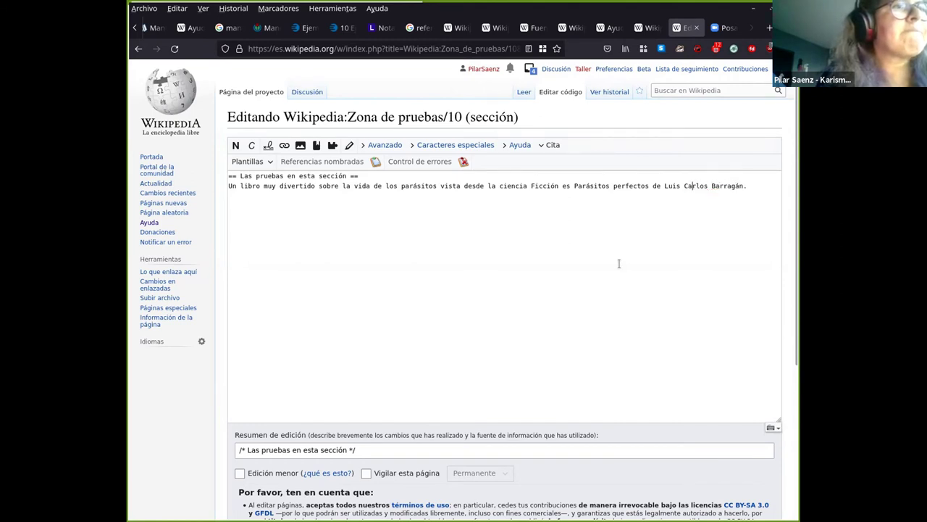
pyautogui.press('Right')
pyautogui.press('Right')
pyautogui.press('Right')
pyautogui.press('Right')
pyautogui.press('Right')
pyautogui.press('Right')
pyautogui.press('Right')
pyautogui.press('Right')
pyautogui.press('Right')
pyautogui.press('Right')
pyautogui.press('Right')
pyautogui.press('Right')
pyautogui.press('Right')
pyautogui.press('Right')
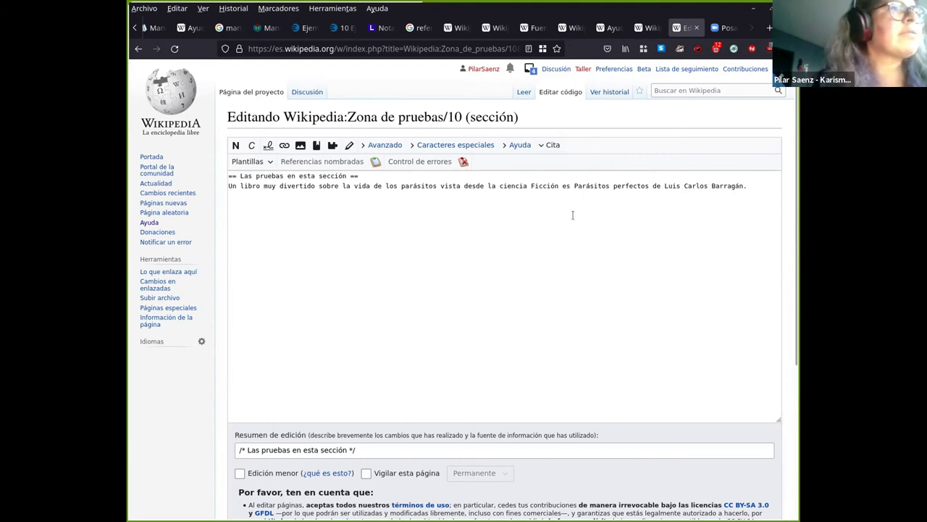
# Open the "cita libro" template form for a citation placed right after the book title "Parásitos perfectos" in the sentence
pyautogui.moveTo(572, 185); pyautogui.dragTo(649, 186)
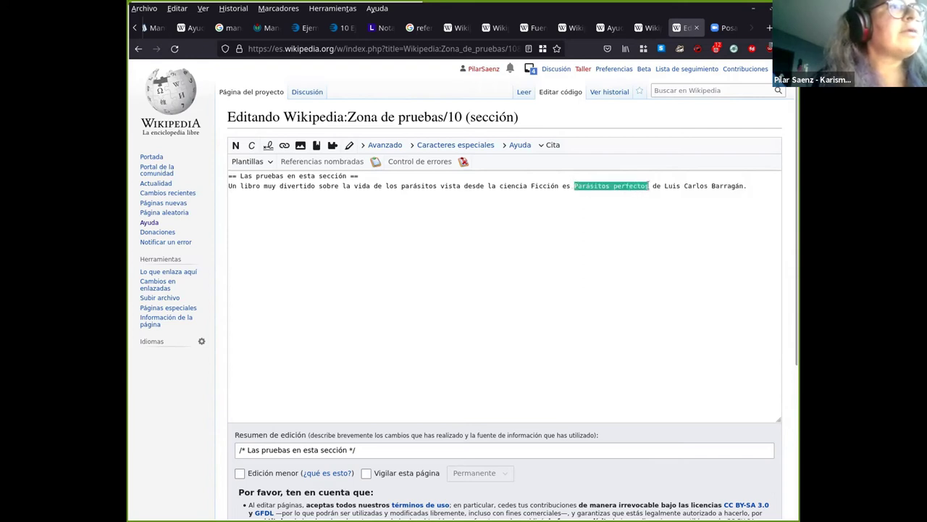
pyautogui.click(649, 186)
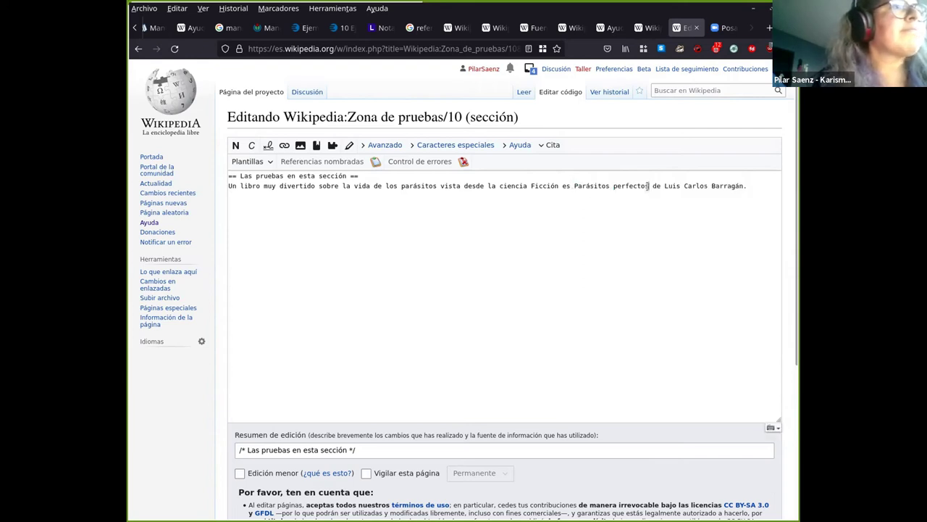
pyautogui.click(550, 145)
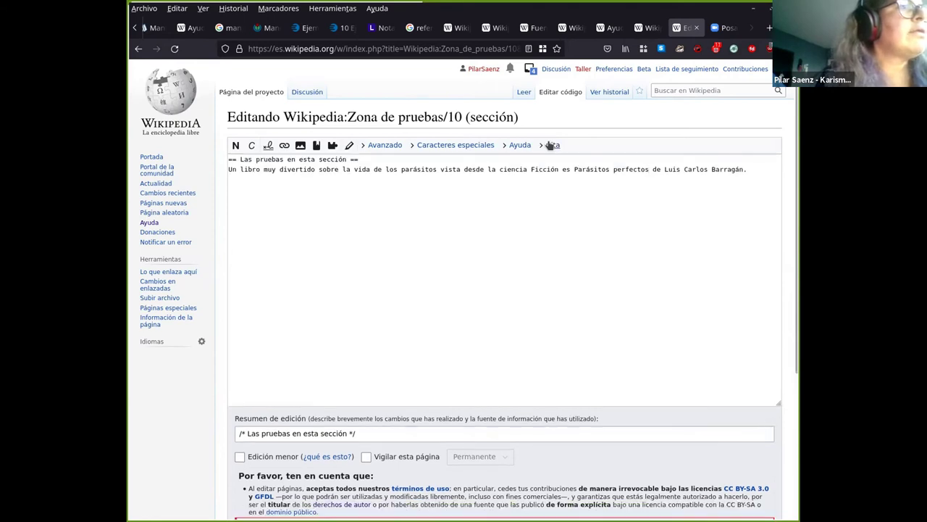
pyautogui.click(551, 145)
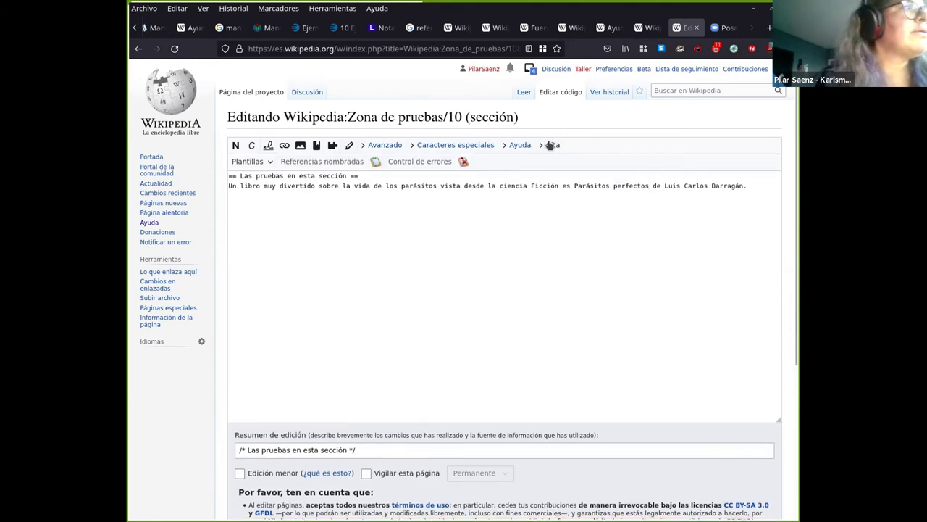
pyautogui.click(265, 161)
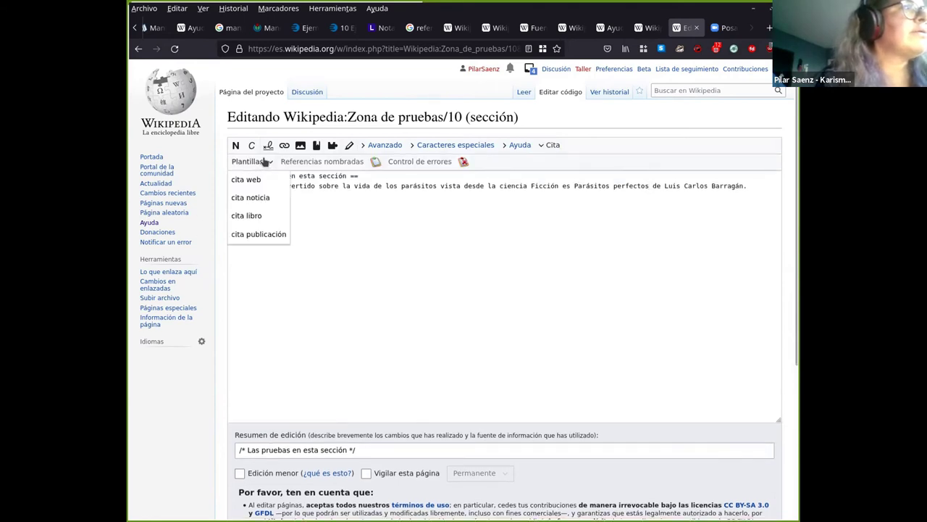
pyautogui.click(253, 217)
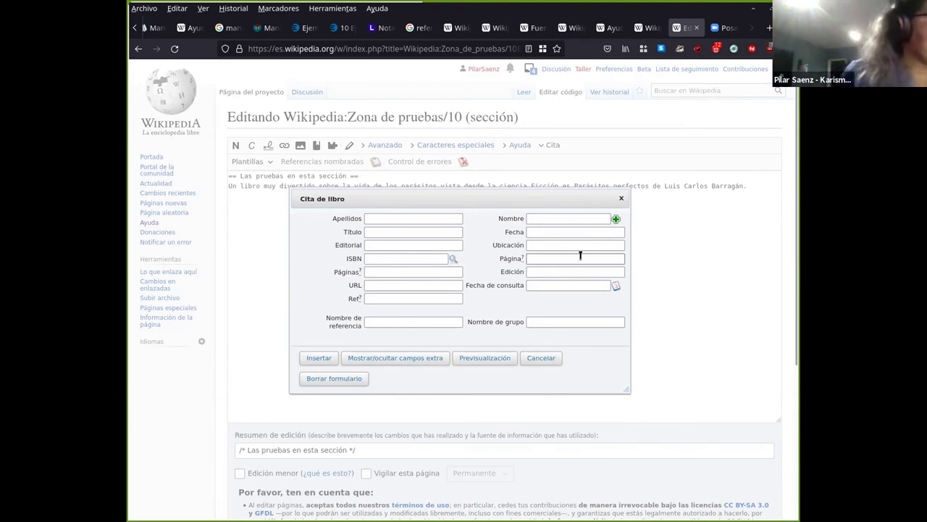
# Fill in the author's surnames and given names in the book citation, with only the initials capitalised
pyautogui.click(405, 216)
pyautogui.write('BAr')
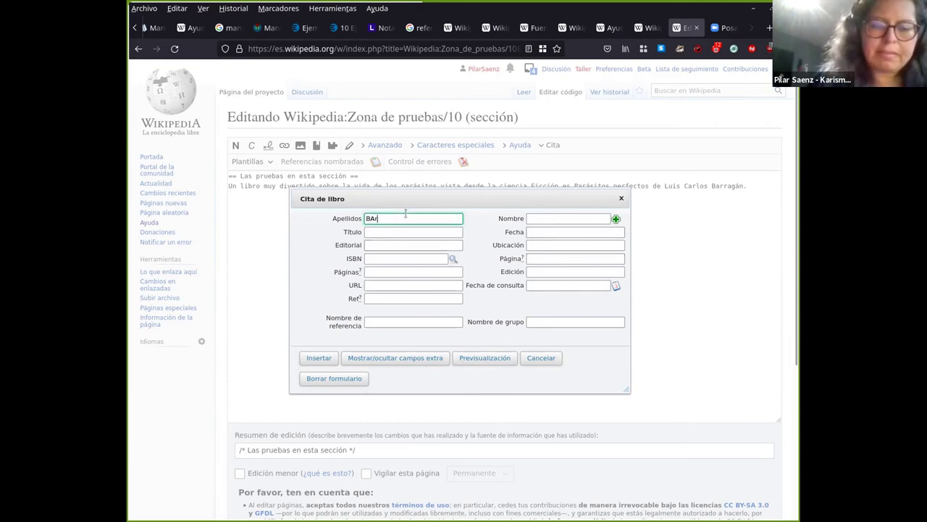
pyautogui.write('ragán ')
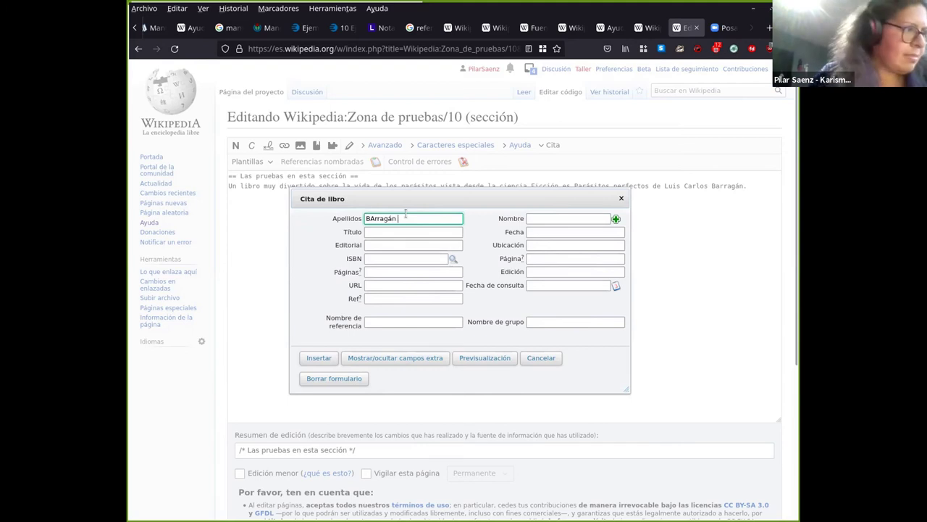
pyautogui.write('Castro')
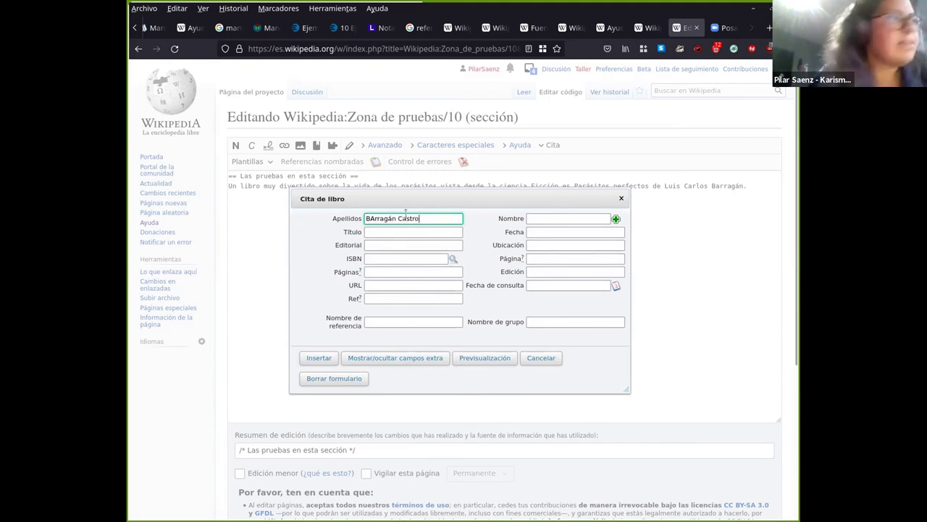
pyautogui.press('Delete')
pyautogui.write('a')
pyautogui.press('Tab')
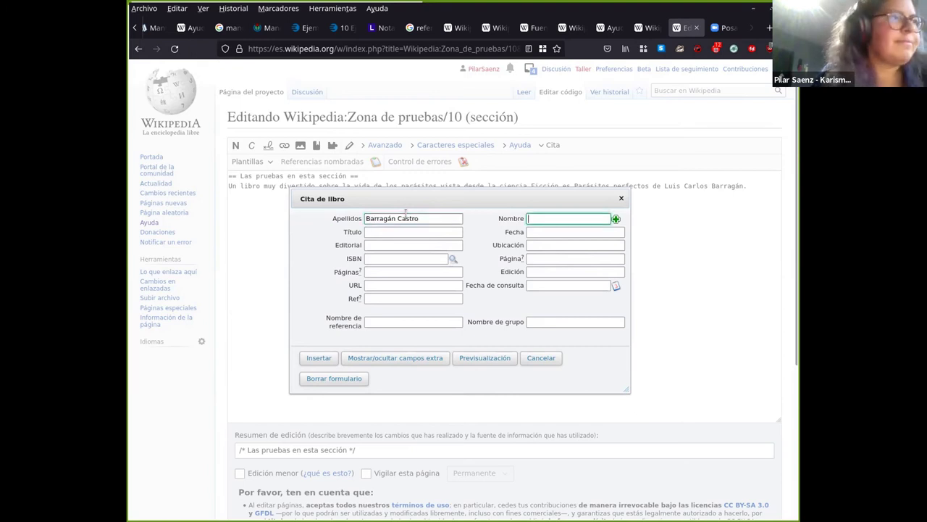
pyautogui.write('Luis CA')
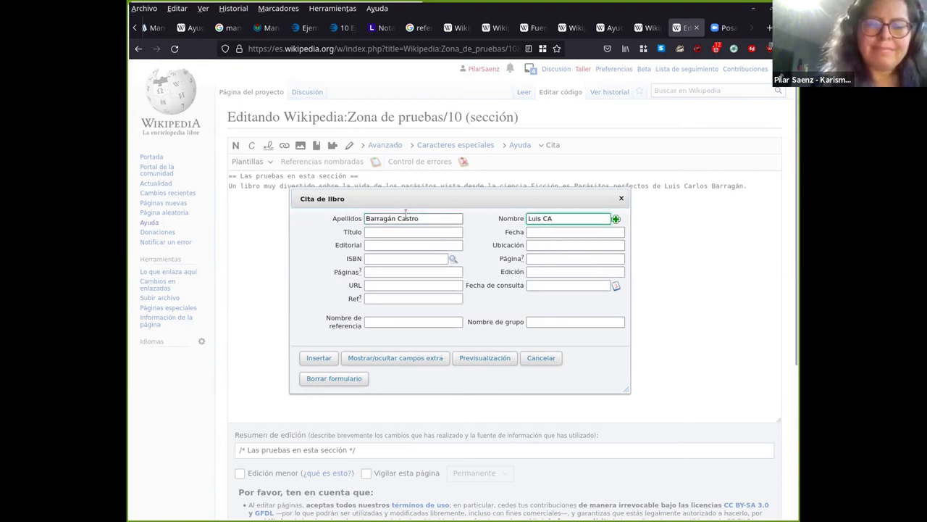
pyautogui.write('rlos')
pyautogui.press('Left')
pyautogui.press('Left')
pyautogui.press('Left')
pyautogui.press('Left')
pyautogui.press('BackSpace')
pyautogui.write('a')
# Set the book citation's title to "Parásitos Perfectos" and its date to 2021
pyautogui.click(391, 232)
pyautogui.write('PArás')
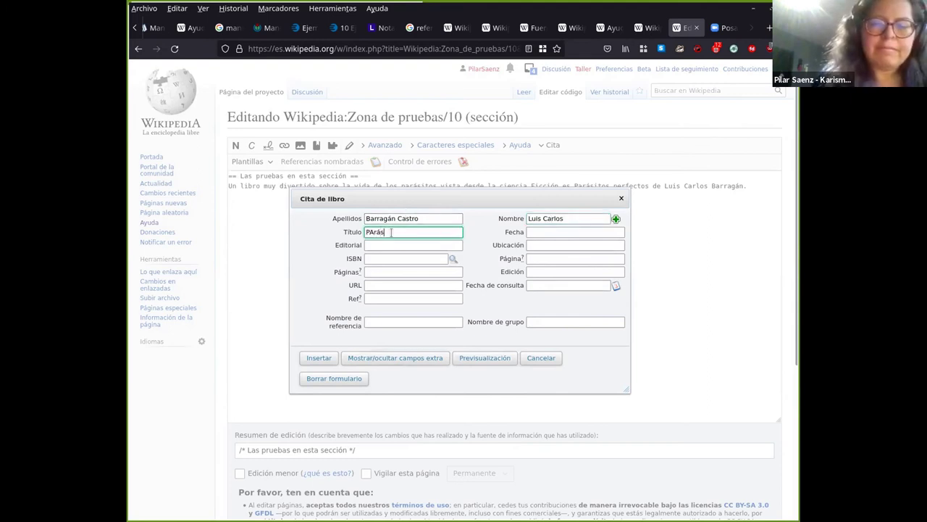
pyautogui.write('itos Pe')
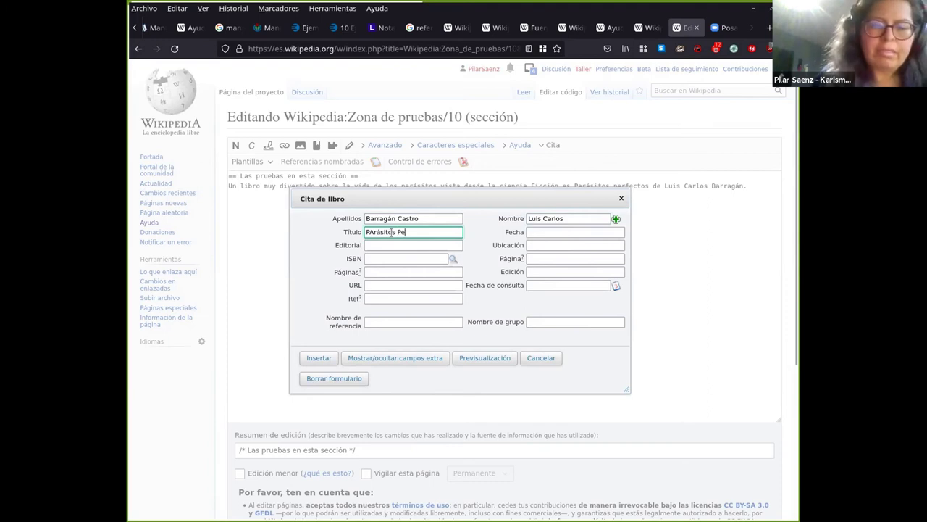
pyautogui.write('rfectos')
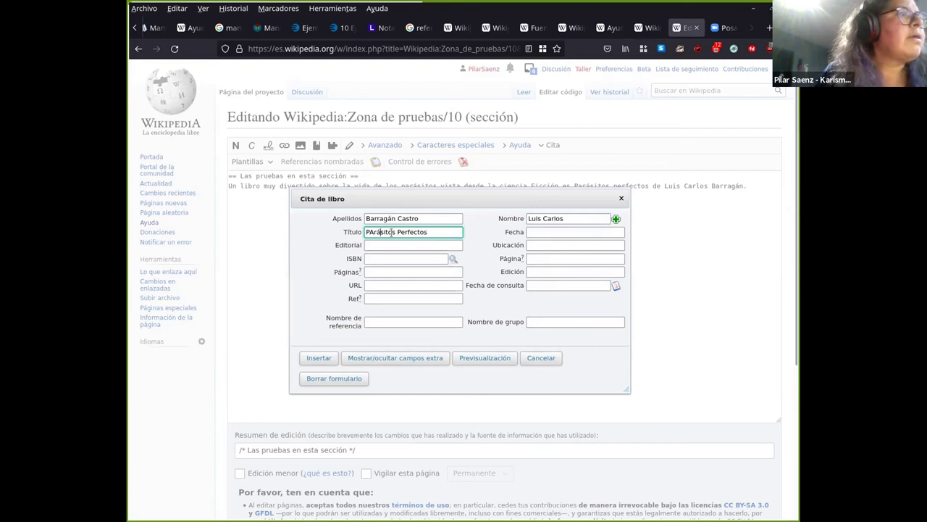
pyautogui.press('BackSpace')
pyautogui.write('a')
pyautogui.press('Tab')
pyautogui.write('2021')
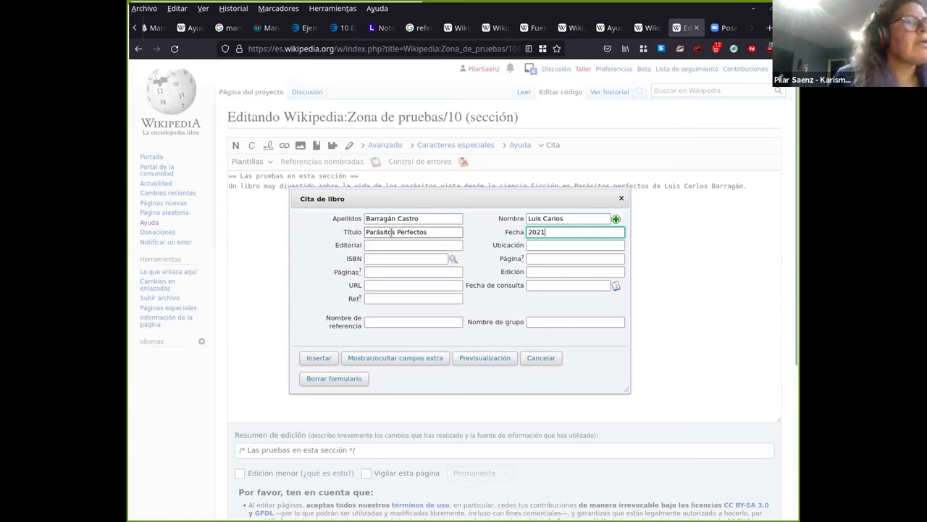
# Set the book citation's publisher to "Vestigio" and its location to "Bogotá"
pyautogui.click(376, 244)
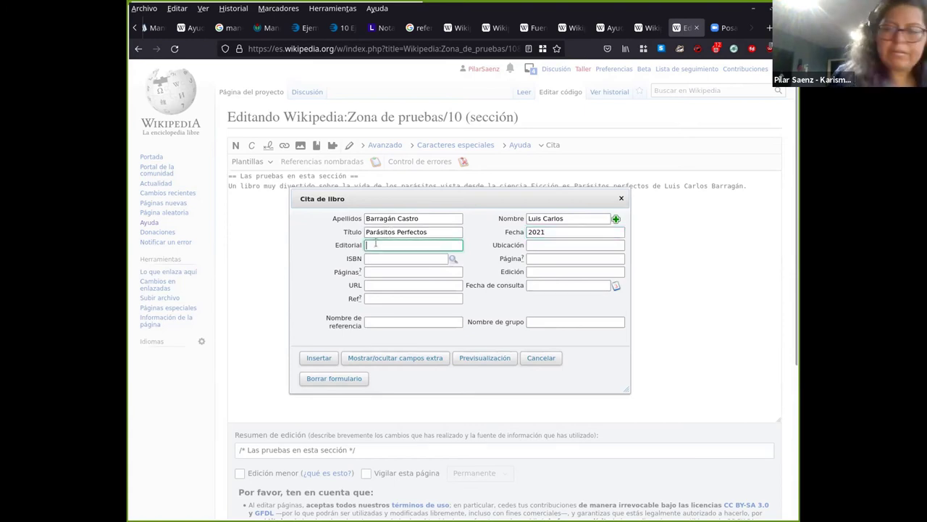
pyautogui.write('Vestigio')
pyautogui.click(549, 244)
pyautogui.write('Bo')
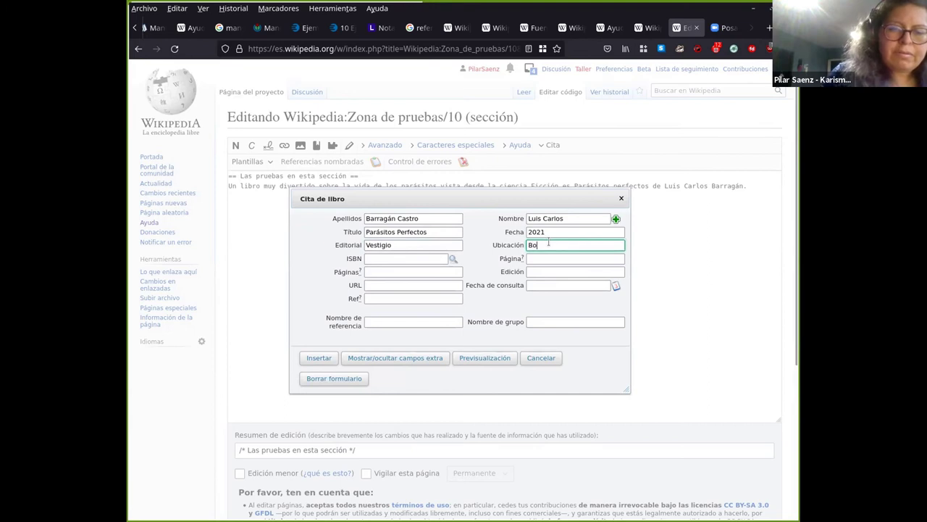
pyautogui.write('gotá')
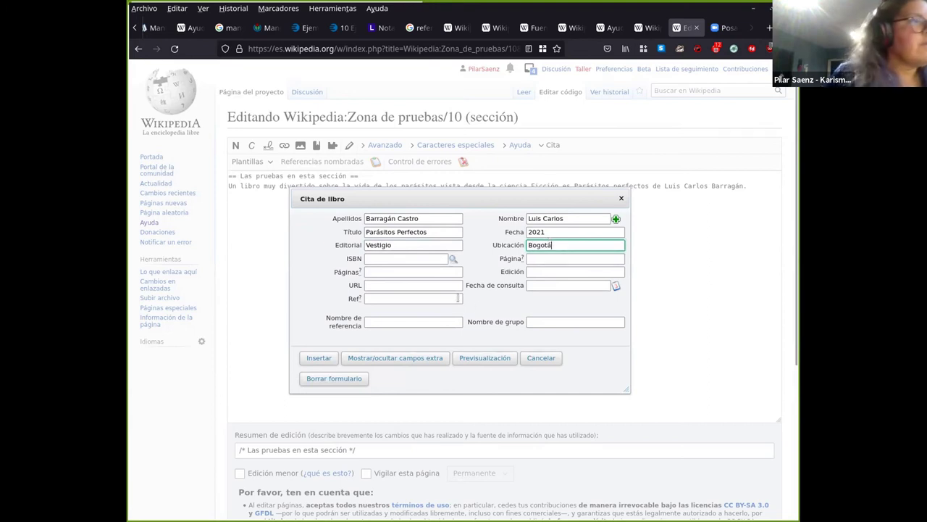
pyautogui.click(410, 258)
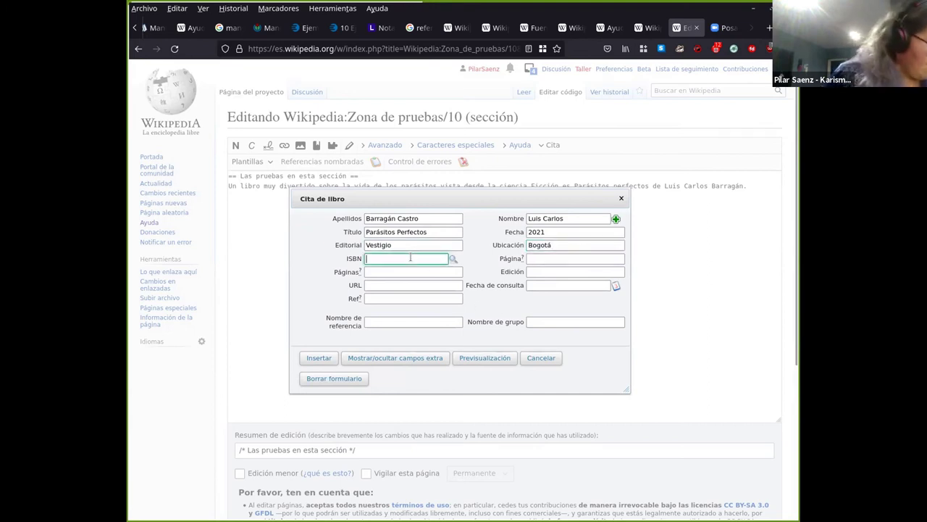
pyautogui.write('97')
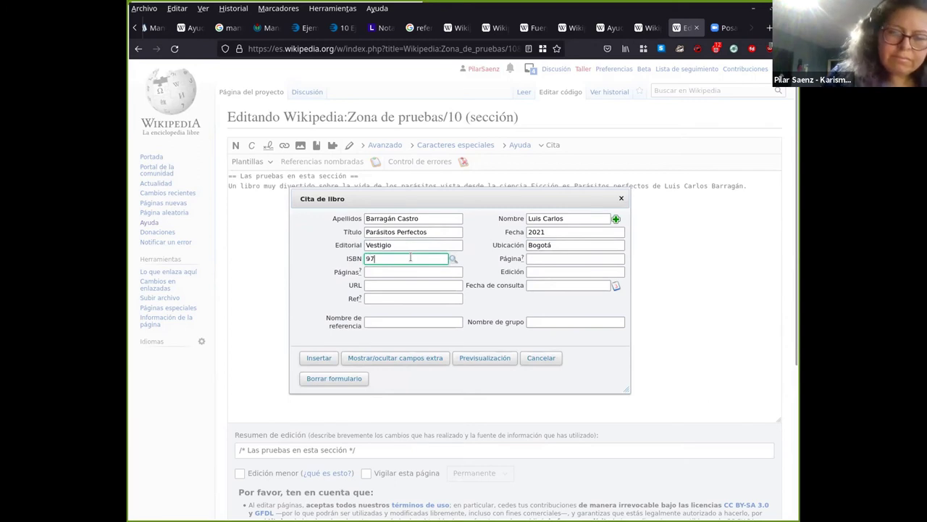
pyautogui.write('8')
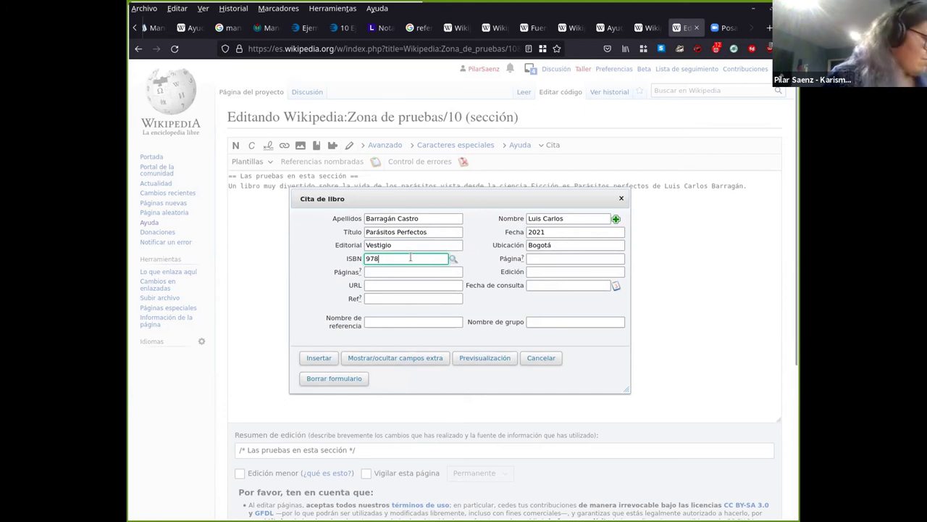
pyautogui.write('58')
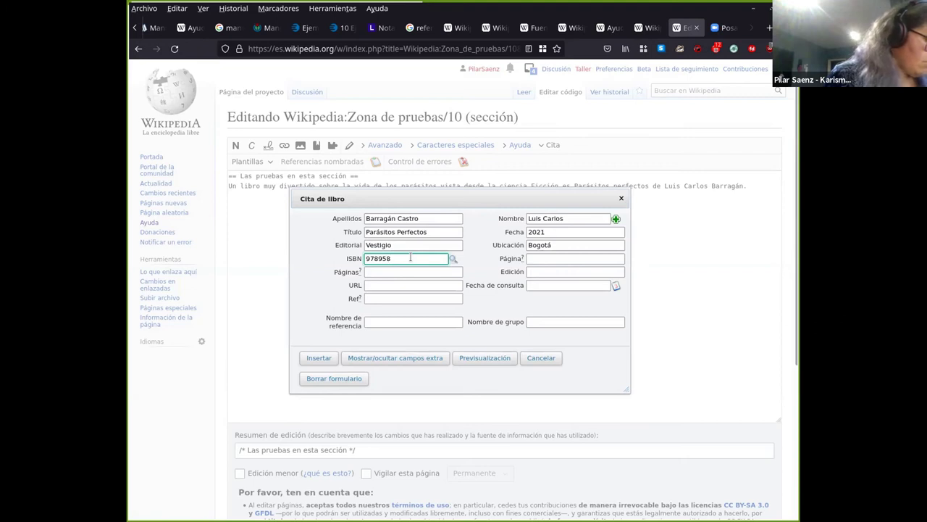
pyautogui.write('53')
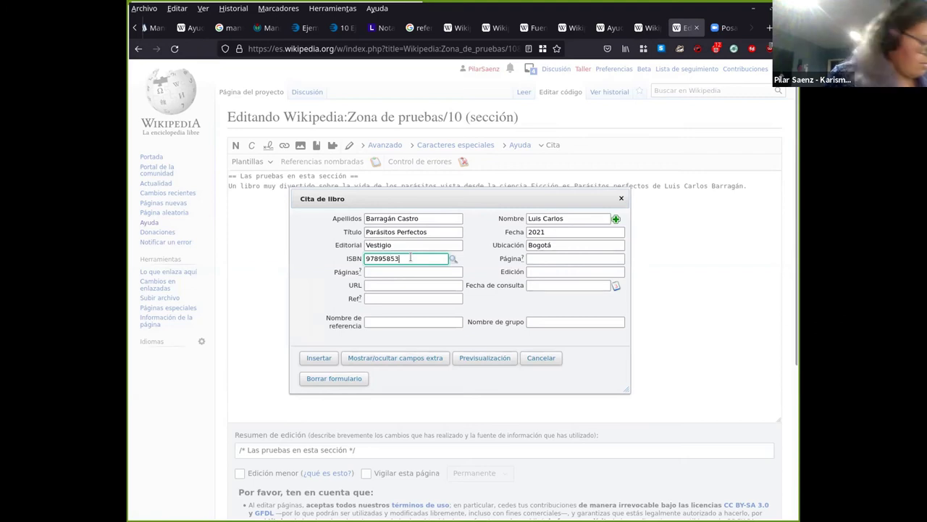
pyautogui.write('4990')
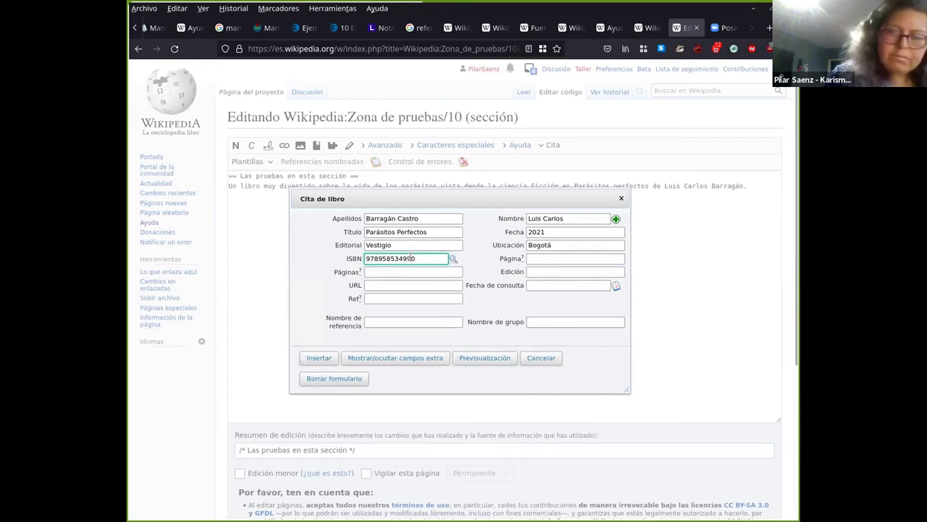
pyautogui.write('2')
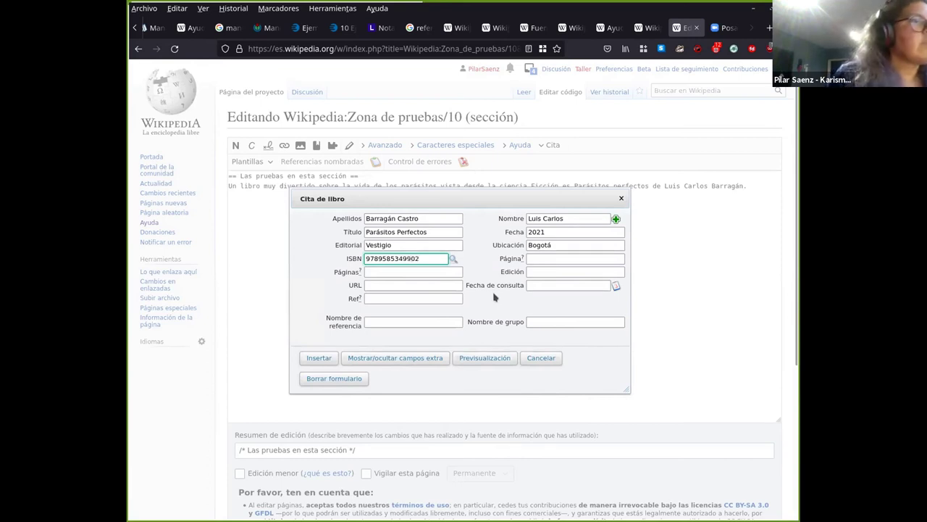
# Change the book citation's date to "Junio de 2021"
pyautogui.click(394, 272)
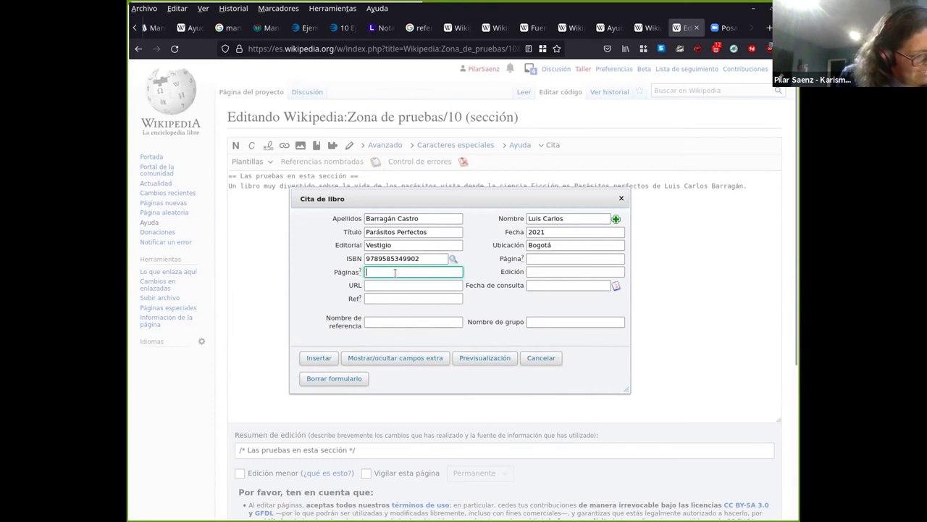
pyautogui.click(536, 232)
pyautogui.write('Julio d')
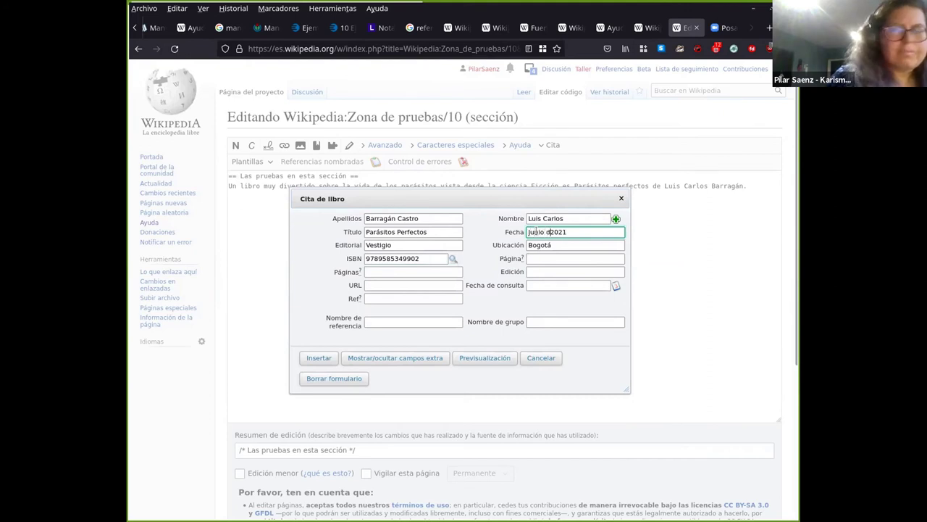
pyautogui.write('e')
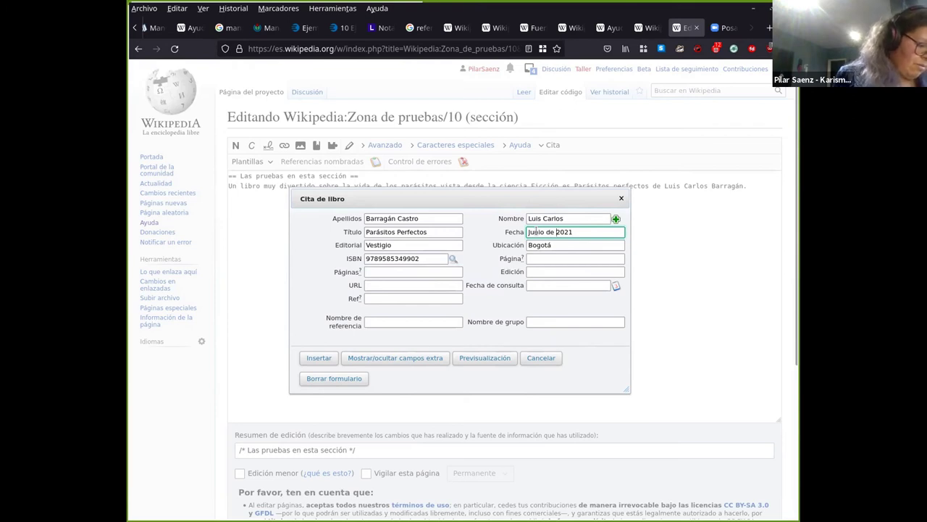
pyautogui.write('326')
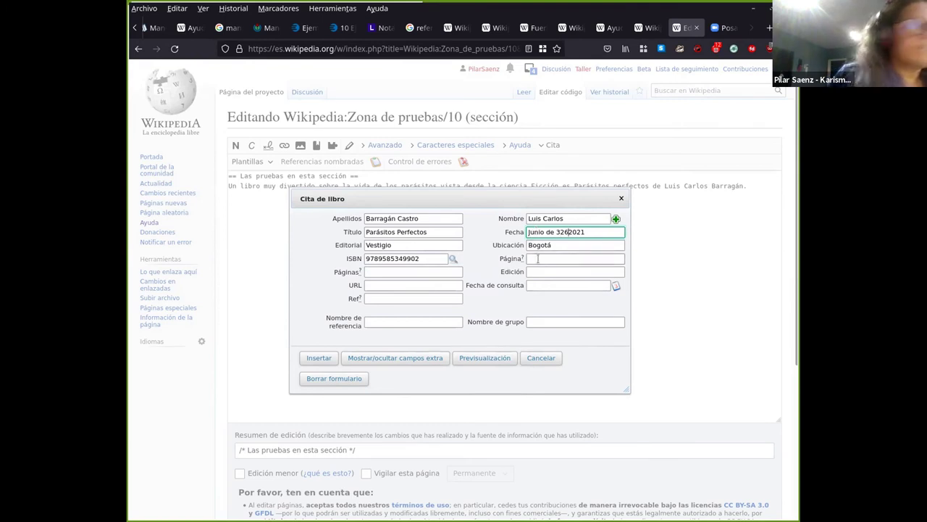
pyautogui.press('BackSpace')
pyautogui.press('BackSpace')
pyautogui.press('BackSpace')
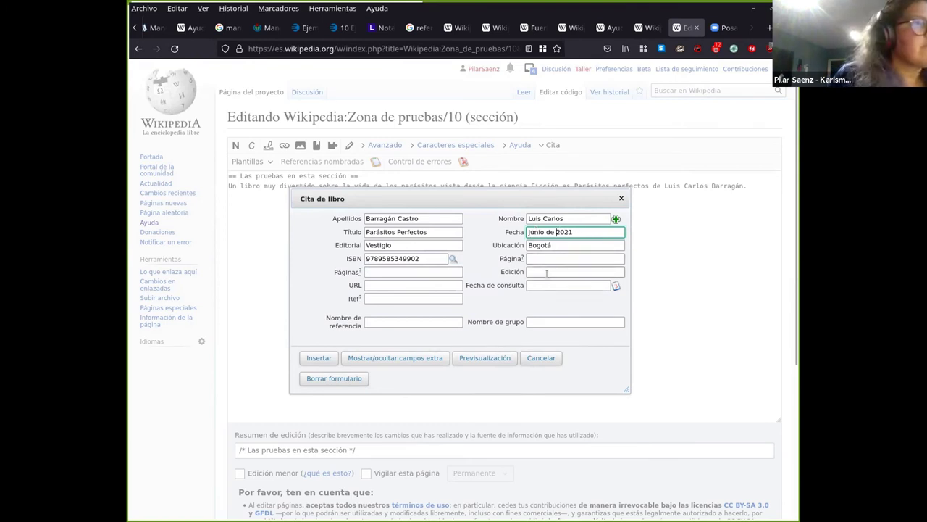
# Set the book citation's pages to 326 and its edition to "primera"
pyautogui.click(412, 271)
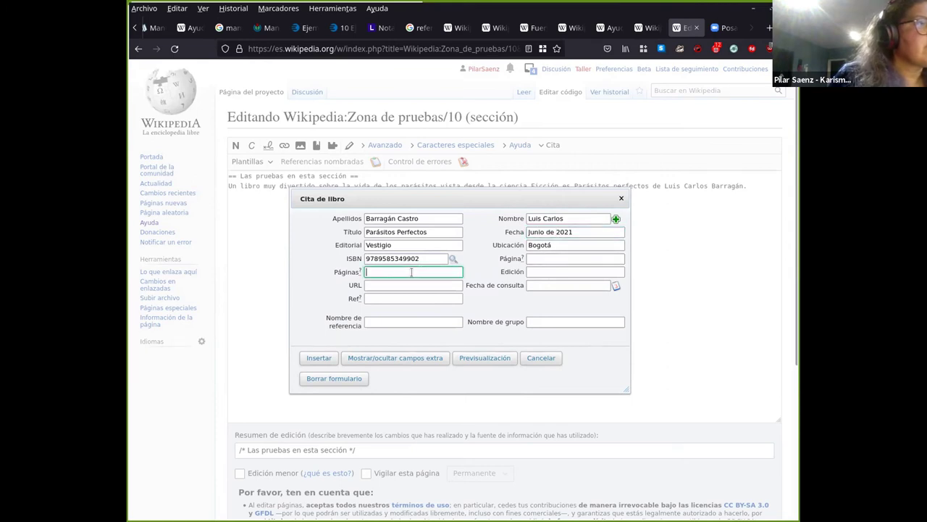
pyautogui.write('326')
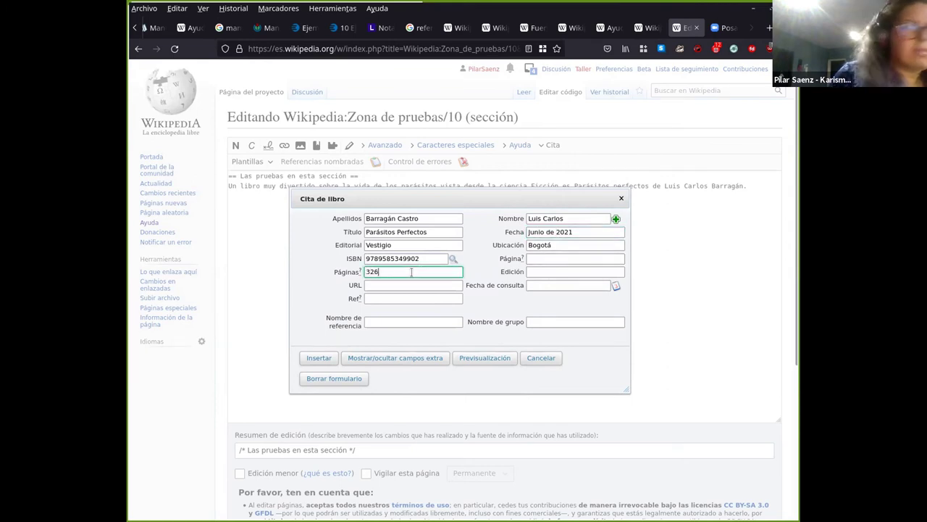
pyautogui.click(409, 284)
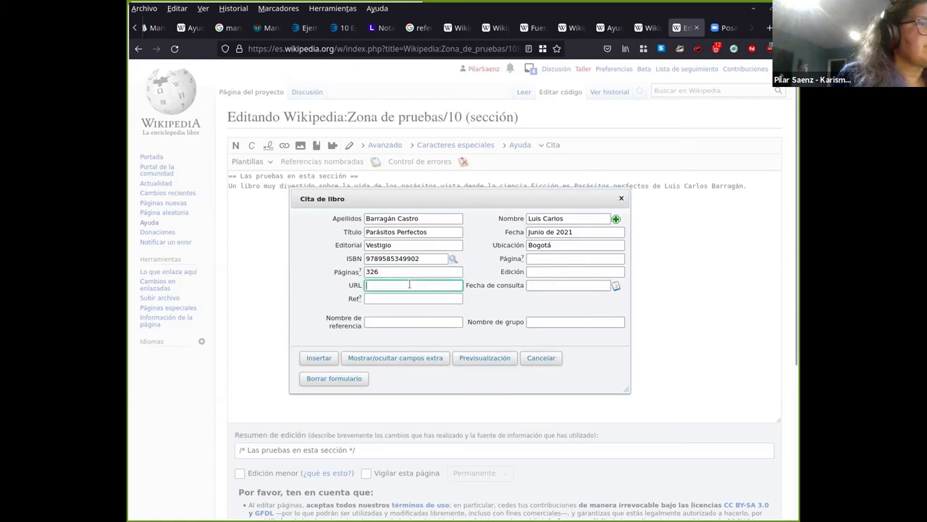
pyautogui.click(536, 271)
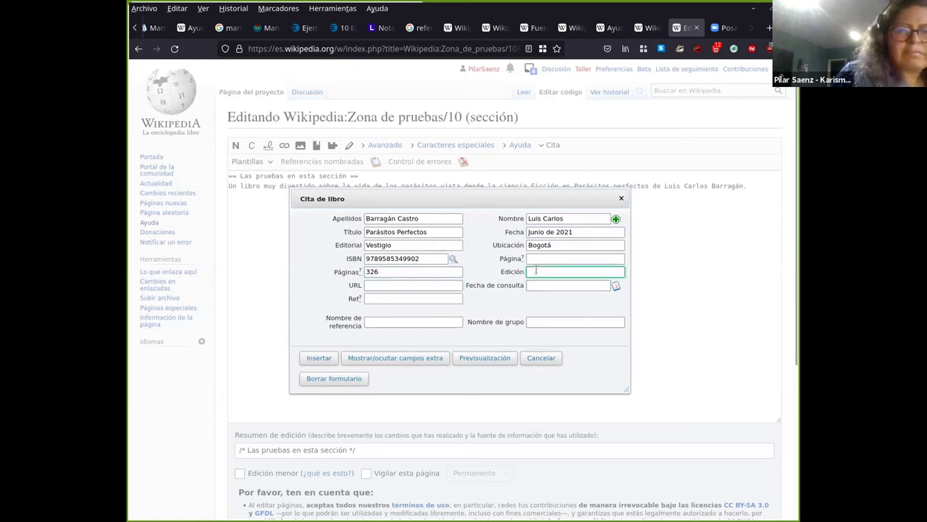
pyautogui.write('primera')
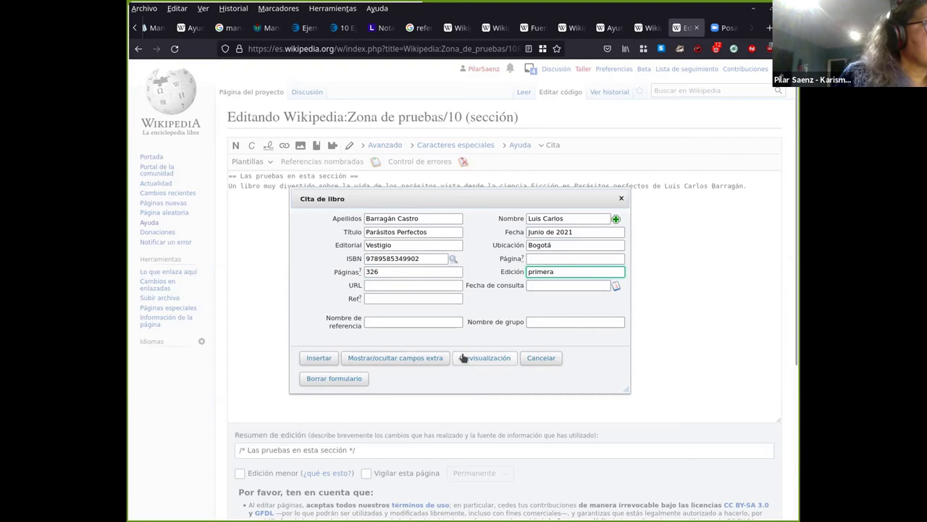
# Preview the book citation's wikitext and insert the citation after "Parásitos perfectos" in the sentence
pyautogui.click(317, 358)
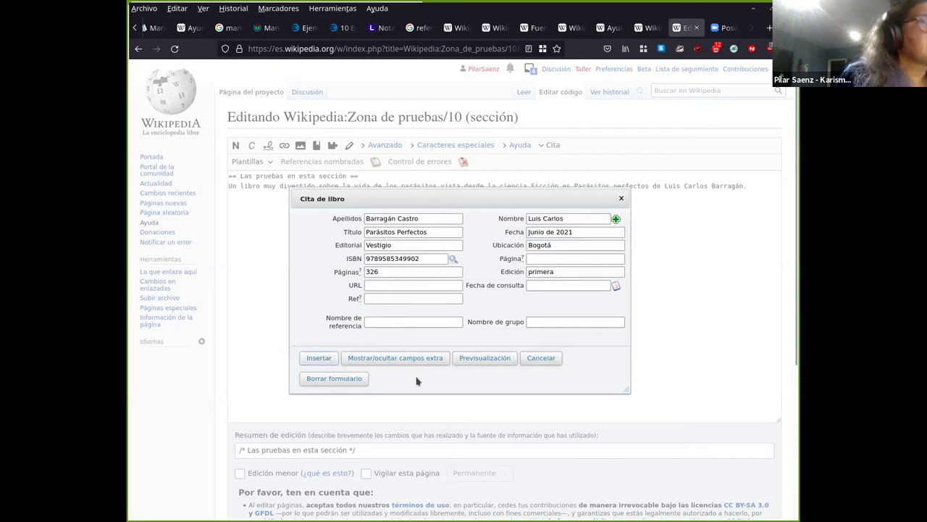
pyautogui.click(479, 359)
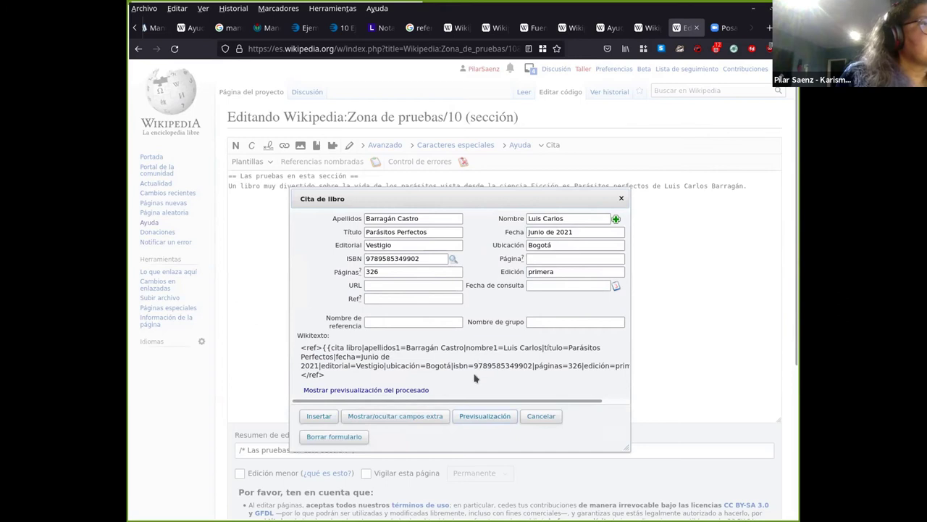
pyautogui.click(319, 416)
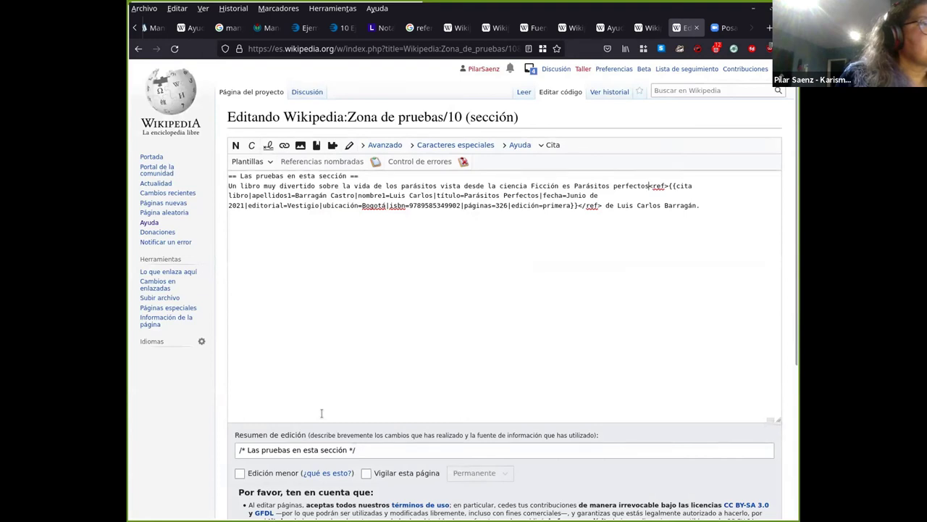
# Preview the edited section to check the rendered sentence and its book reference
pyautogui.scroll(-2, 322, 416)
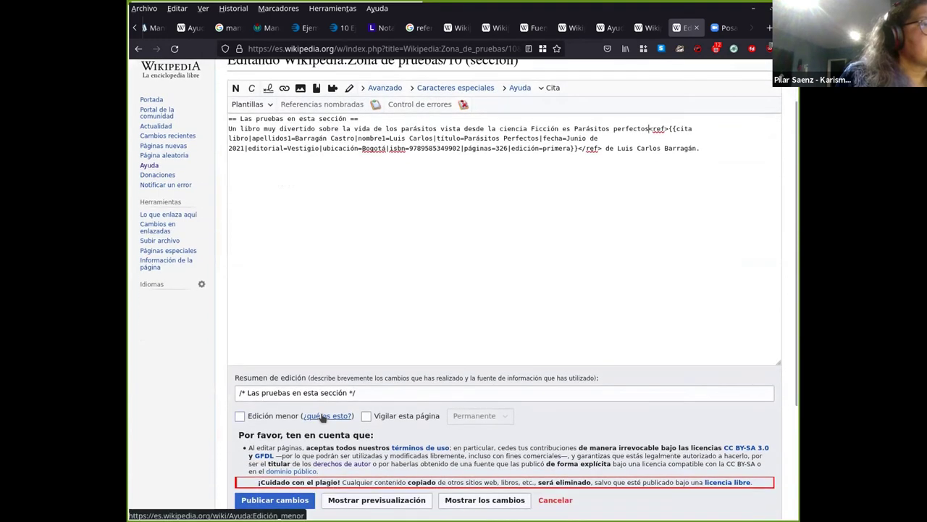
pyautogui.scroll(-2, 322, 417)
pyautogui.scroll(2, 322, 418)
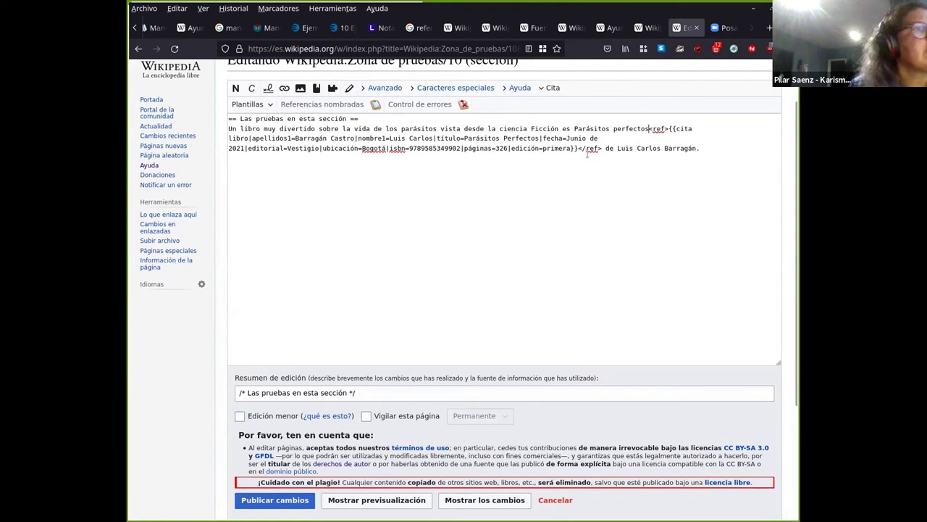
pyautogui.click(360, 502)
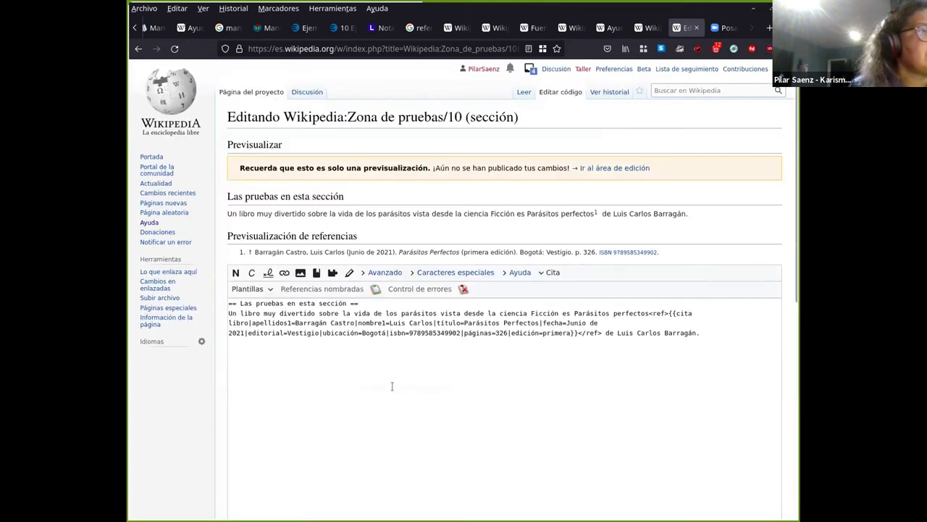
pyautogui.click(247, 288)
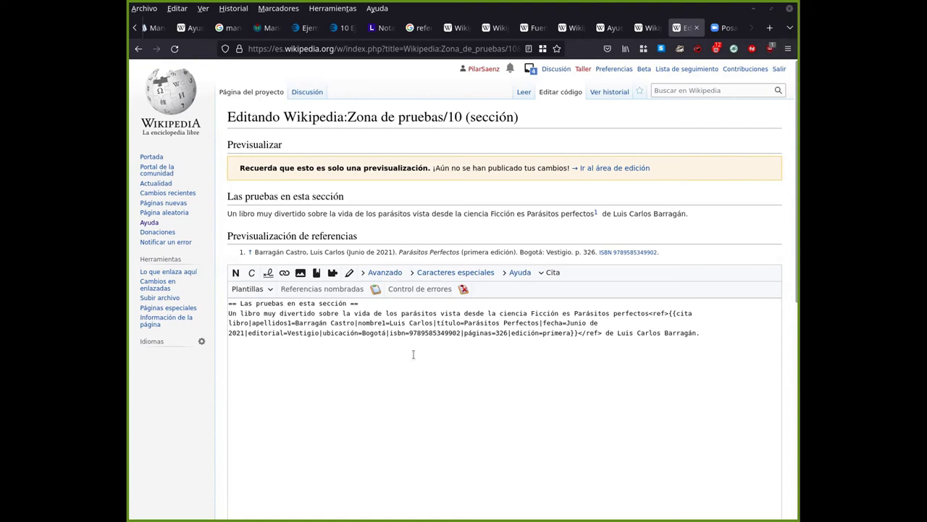
# Open the Zona de pruebas/3 sandbox in the code editor by changing the page number in the URL, and look over its text
pyautogui.click(466, 50)
pyautogui.press('End')
pyautogui.press('Left')
pyautogui.press('Left')
pyautogui.press('Left')
pyautogui.press('Left')
pyautogui.press('Left')
pyautogui.press('Left')
pyautogui.press('Left')
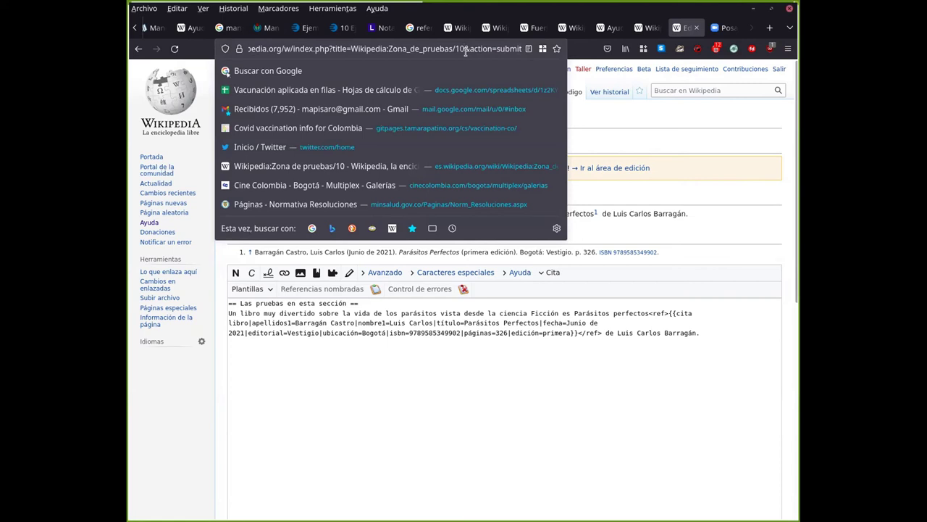
pyautogui.press('BackSpace')
pyautogui.press('BackSpace')
pyautogui.write('3')
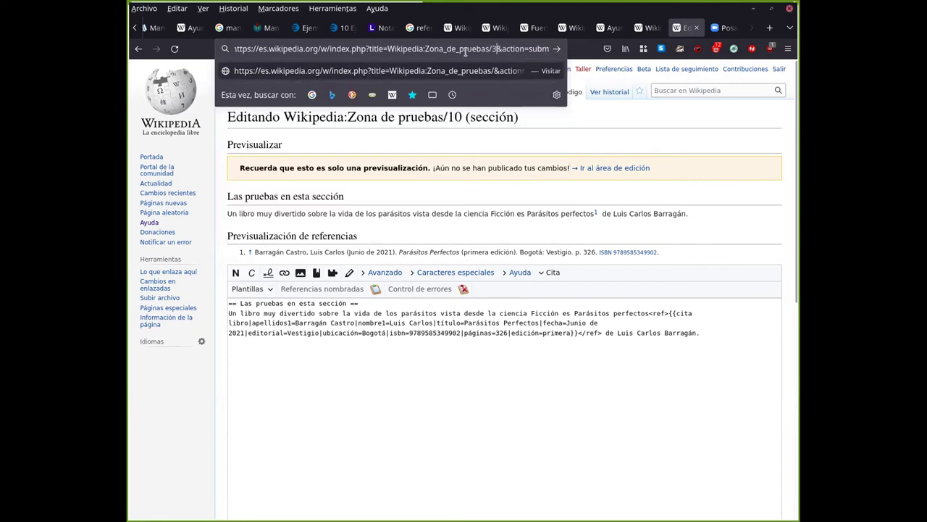
pyautogui.press('Return')
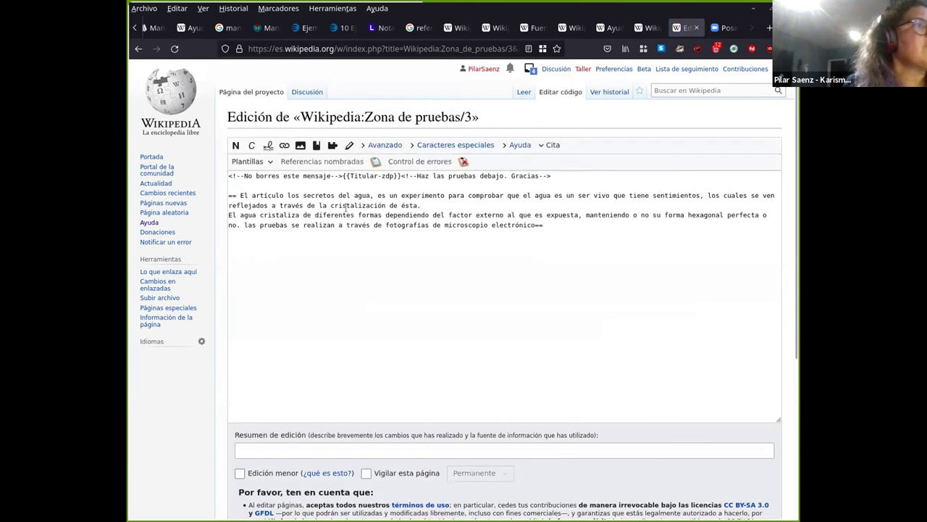
pyautogui.scroll(-4, 344, 210)
pyautogui.scroll(2, 342, 214)
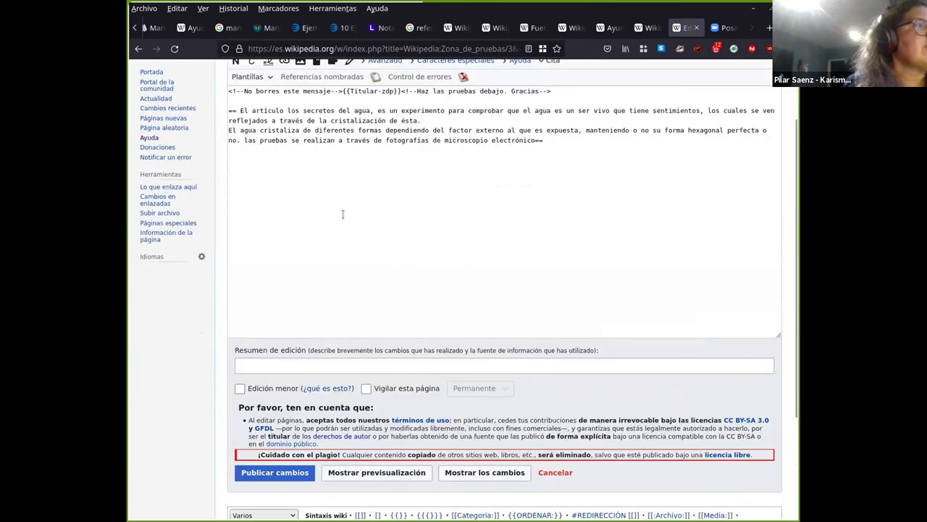
pyautogui.scroll(2, 343, 214)
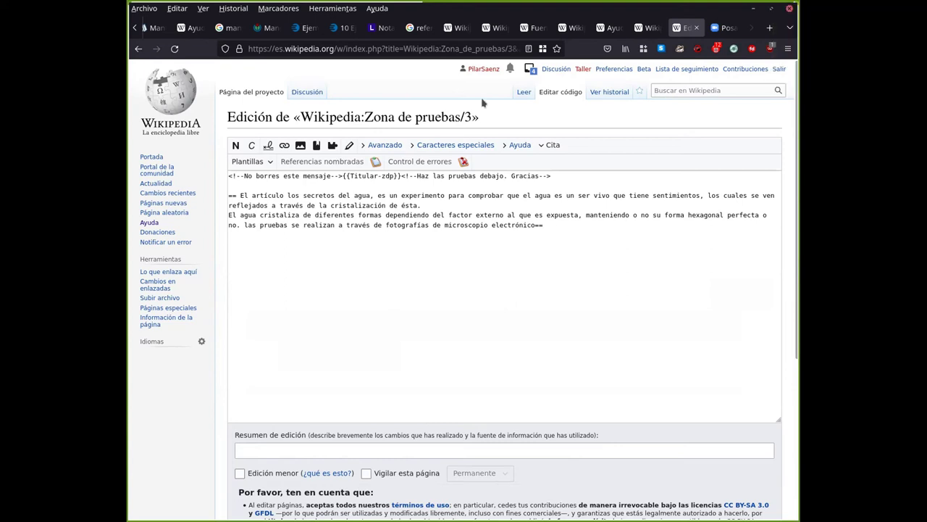
# Open section 1 of Zona de pruebas/10 for editing through its URL and place the cursor on the line below the section heading
pyautogui.click(480, 49)
pyautogui.press('End')
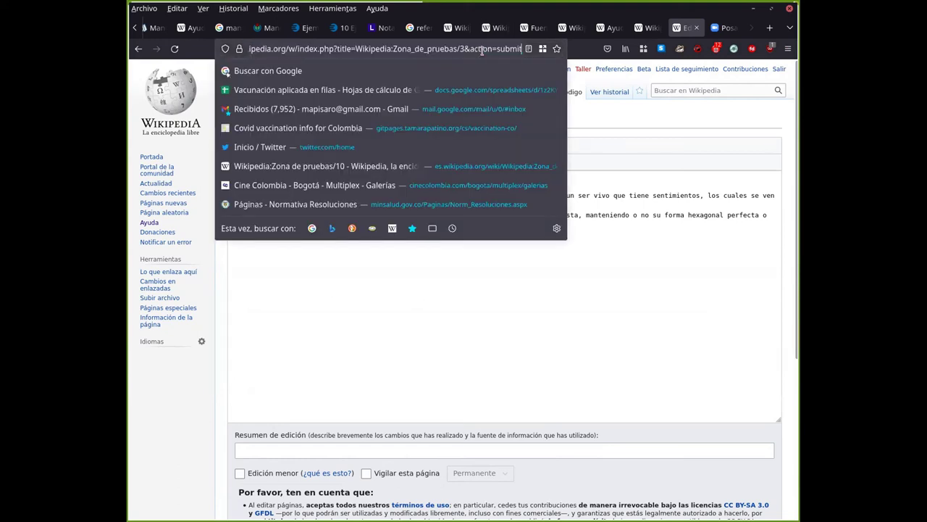
pyautogui.press('BackSpace')
pyautogui.press('BackSpace')
pyautogui.press('BackSpace')
pyautogui.press('BackSpace')
pyautogui.press('BackSpace')
pyautogui.press('BackSpace')
pyautogui.press('BackSpace')
pyautogui.press('BackSpace')
pyautogui.press('BackSpace')
pyautogui.press('BackSpace')
pyautogui.press('BackSpace')
pyautogui.press('BackSpace')
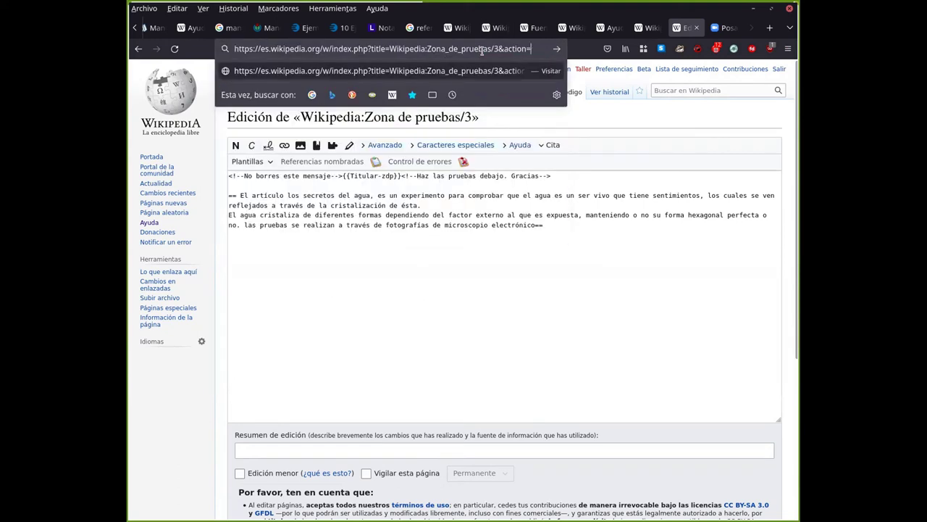
pyautogui.press('BackSpace')
pyautogui.press('BackSpace')
pyautogui.press('BackSpace')
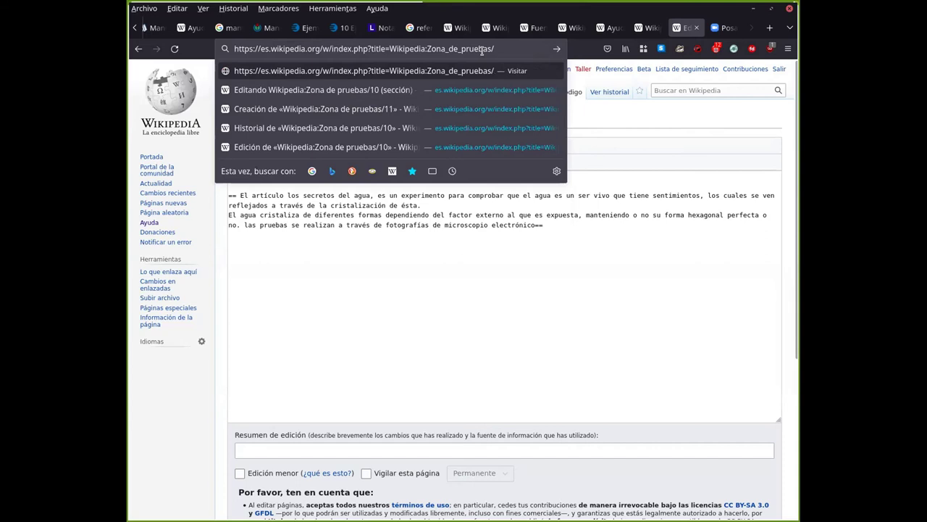
pyautogui.write('10&action=edit&section=1')
pyautogui.press('Return')
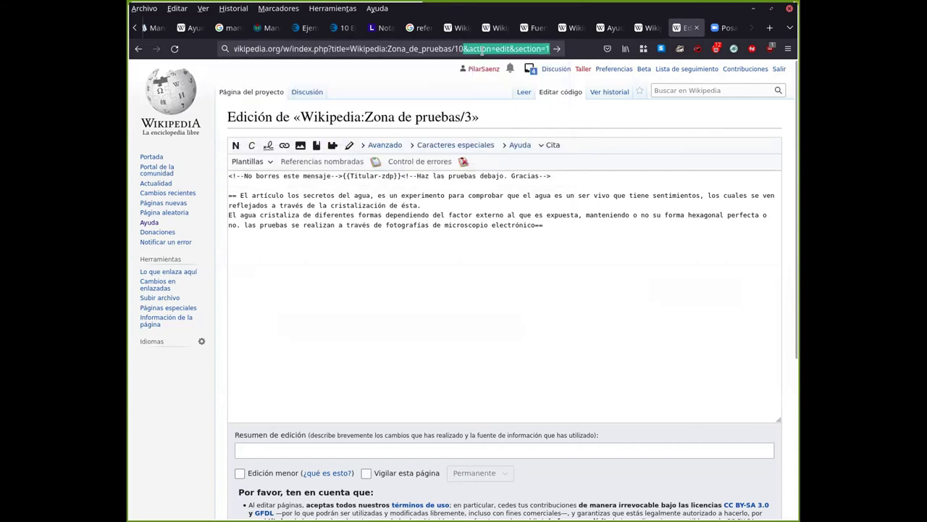
pyautogui.press('Return')
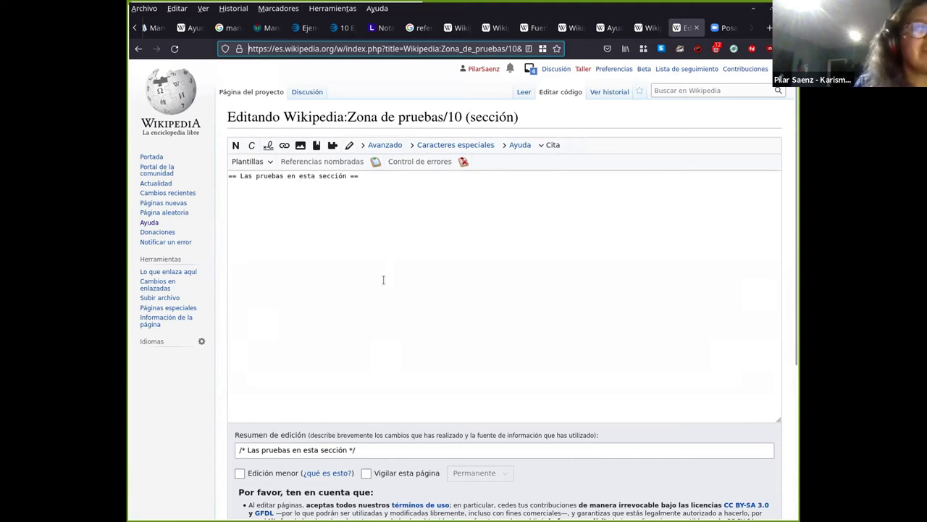
pyautogui.click(253, 198)
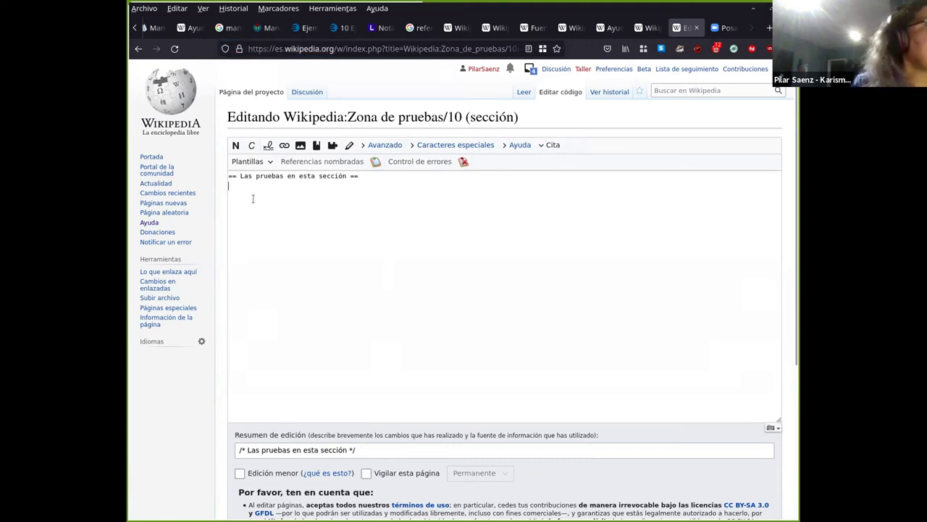
# Write "este libro sobre parásitos" on the line below the section heading
pyautogui.click(253, 198)
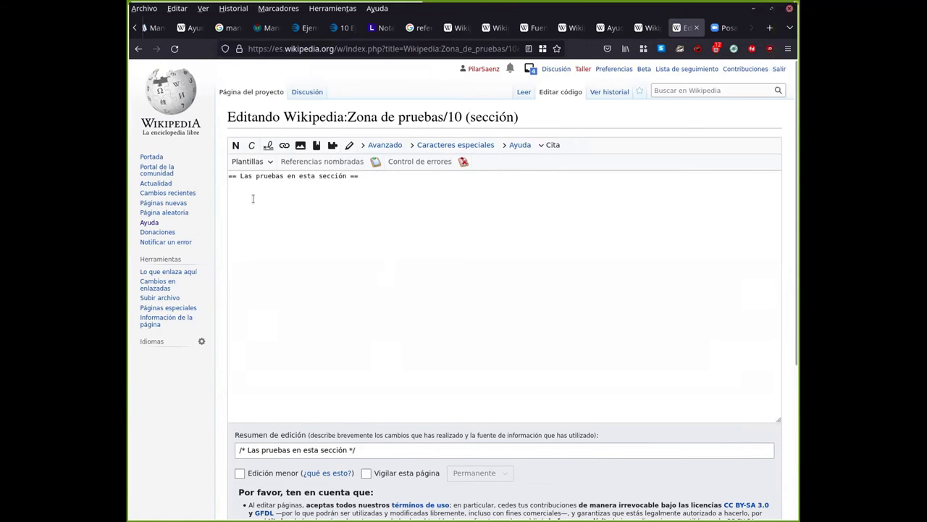
pyautogui.scroll(-3, 253, 199)
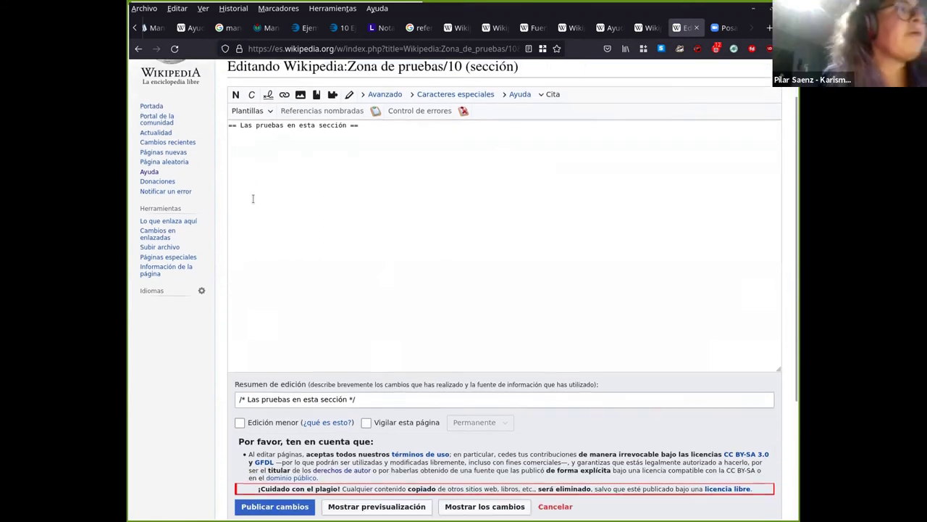
pyautogui.scroll(3, 253, 198)
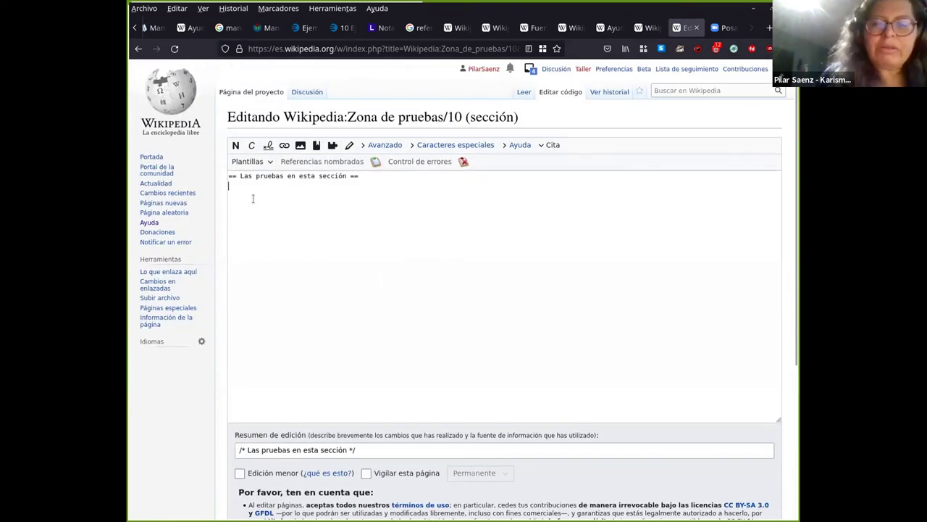
pyautogui.write('este li')
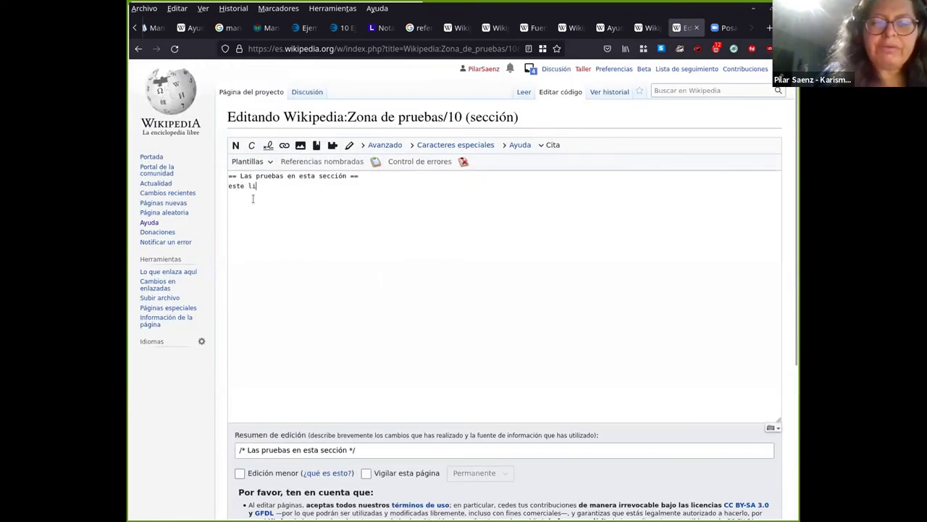
pyautogui.write('bro sobre par')
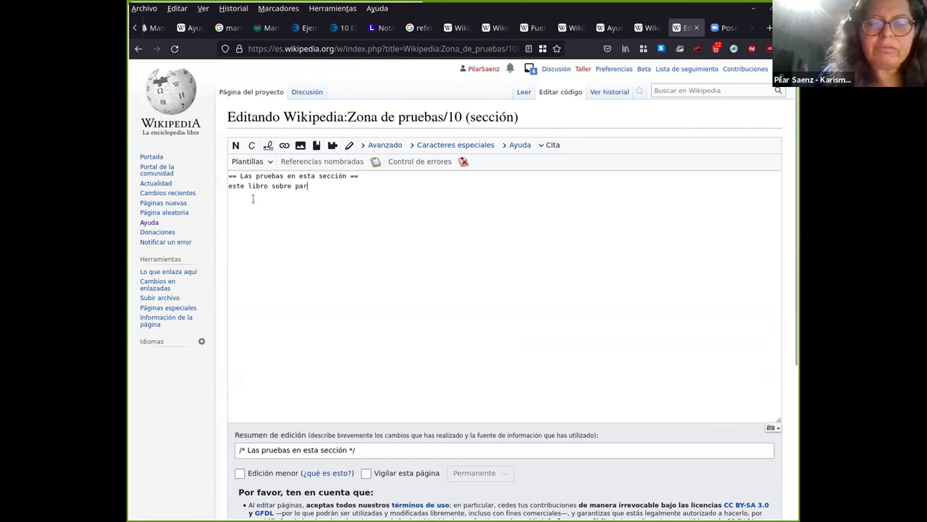
pyautogui.write('ásitos')
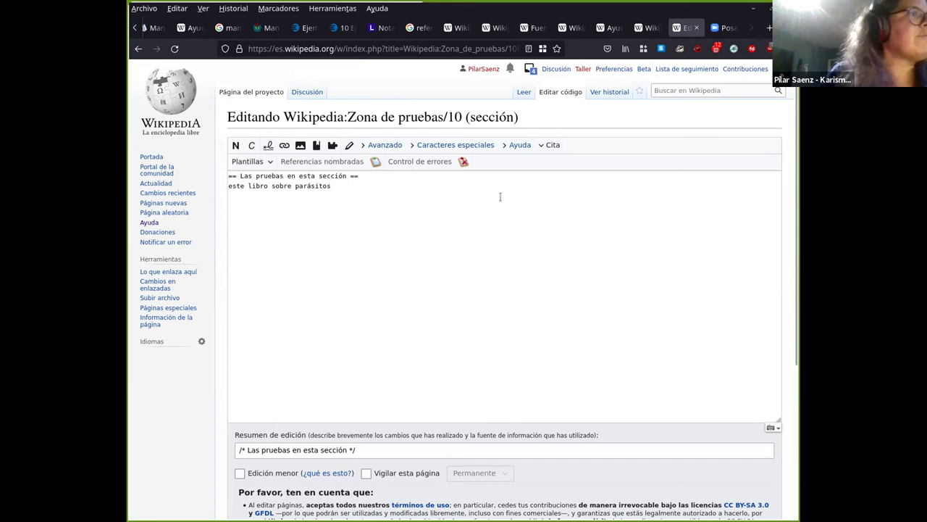
# Start a "cita libro" citation after the text and fill in the book author's surnames and first name
pyautogui.click(553, 145)
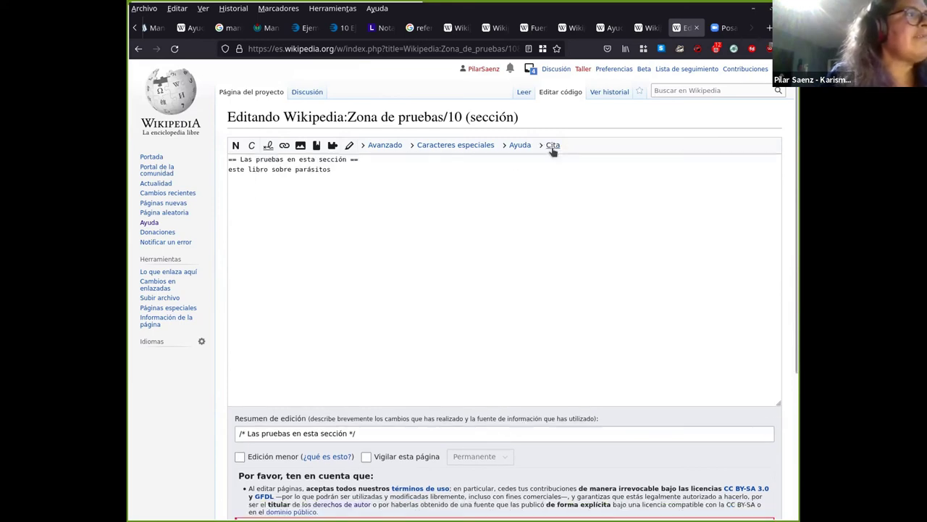
pyautogui.click(553, 146)
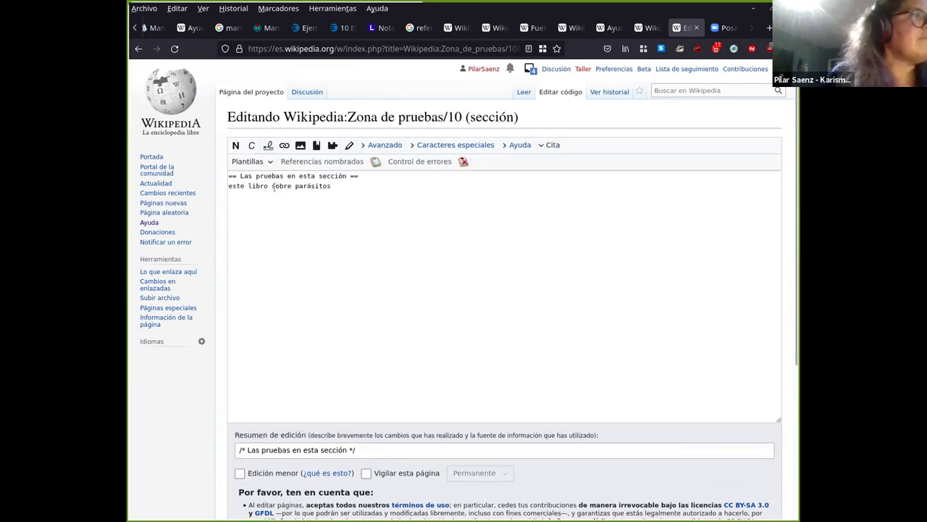
pyautogui.click(258, 163)
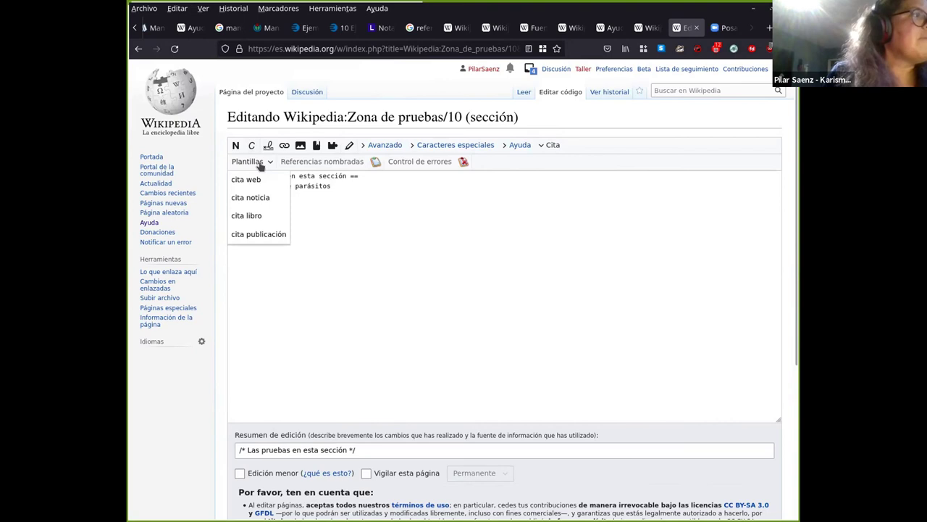
pyautogui.click(252, 217)
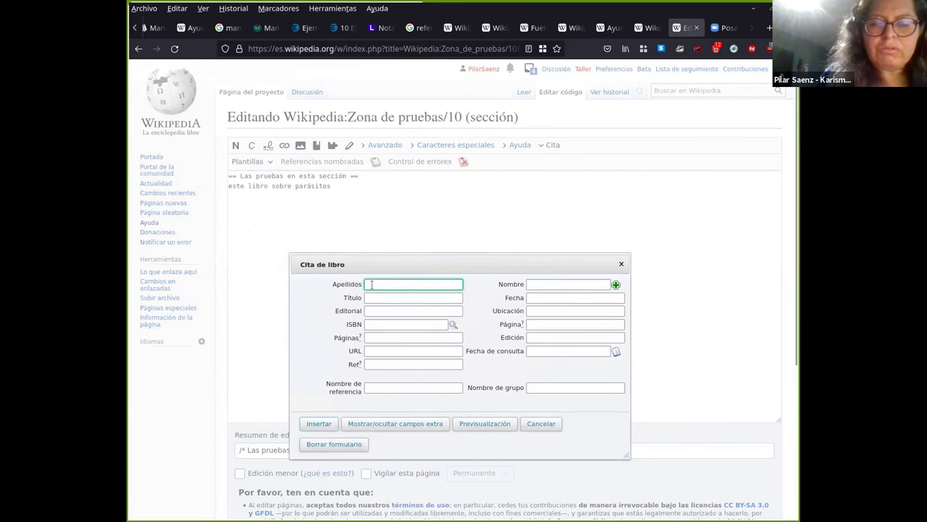
pyautogui.write('Barragá')
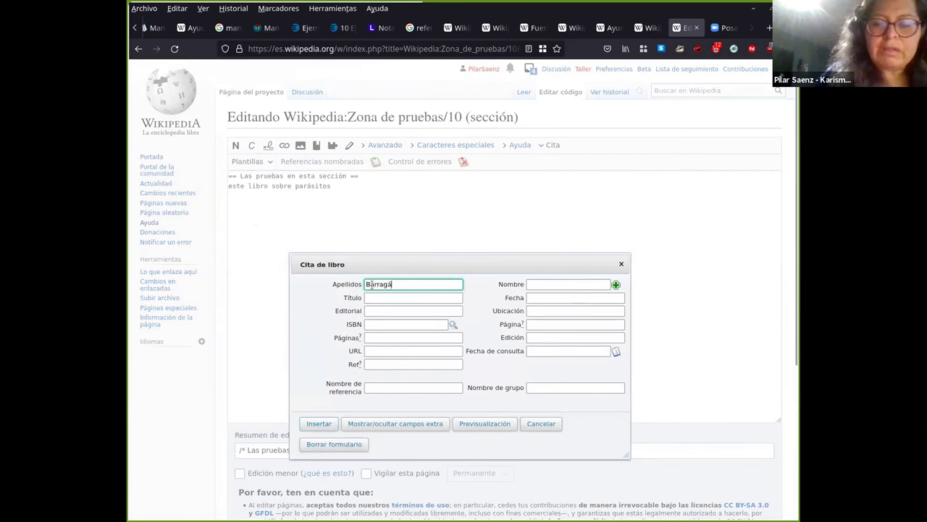
pyautogui.write('n Castro')
pyautogui.press('Tab')
pyautogui.write('L')
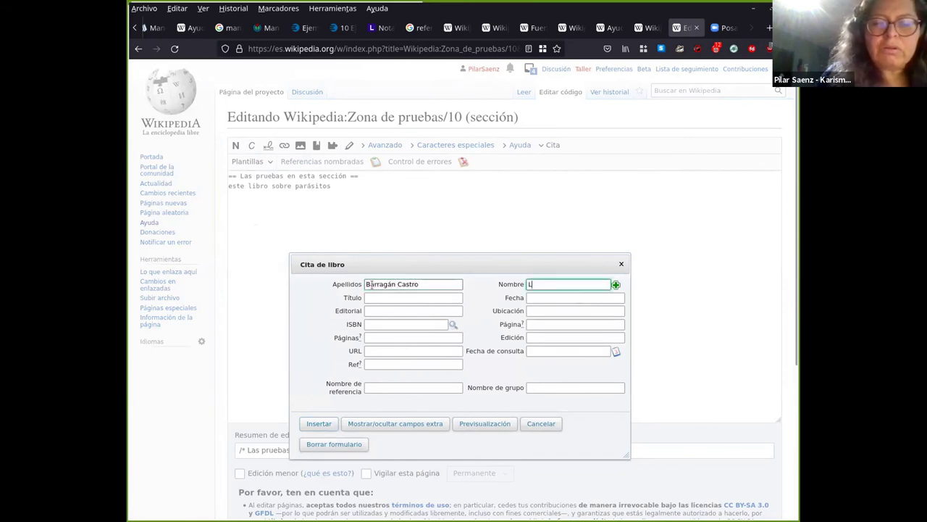
pyautogui.write('uis Carl')
pyautogui.press('BackSpace')
pyautogui.press('BackSpace')
pyautogui.write('arlos')
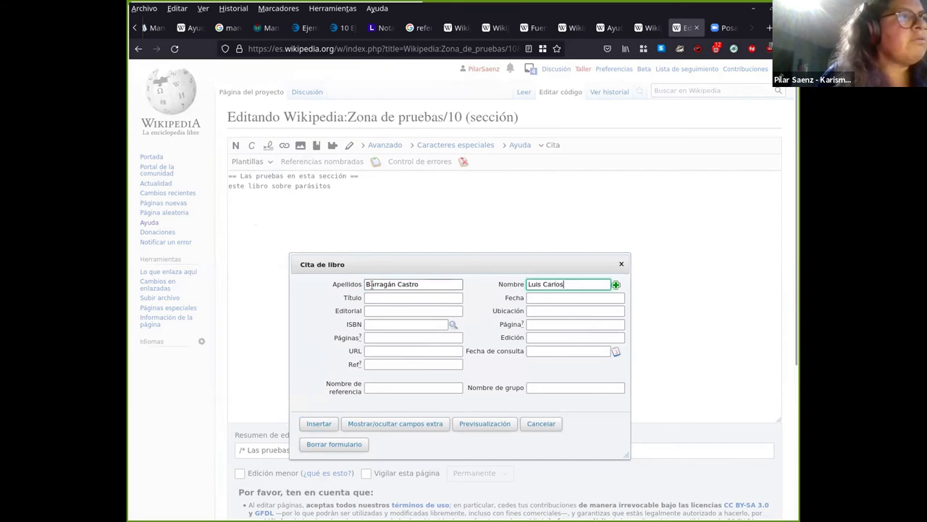
# Set the book citation's title to "Parásitos perfertos" and its date to "junio 2021"
pyautogui.press('Tab')
pyautogui.write('Pa')
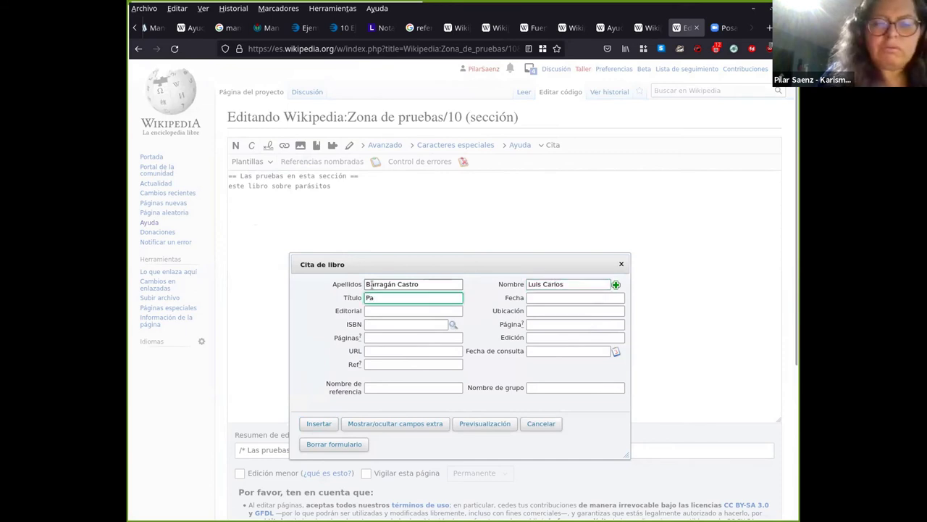
pyautogui.write('rásitos perfertos')
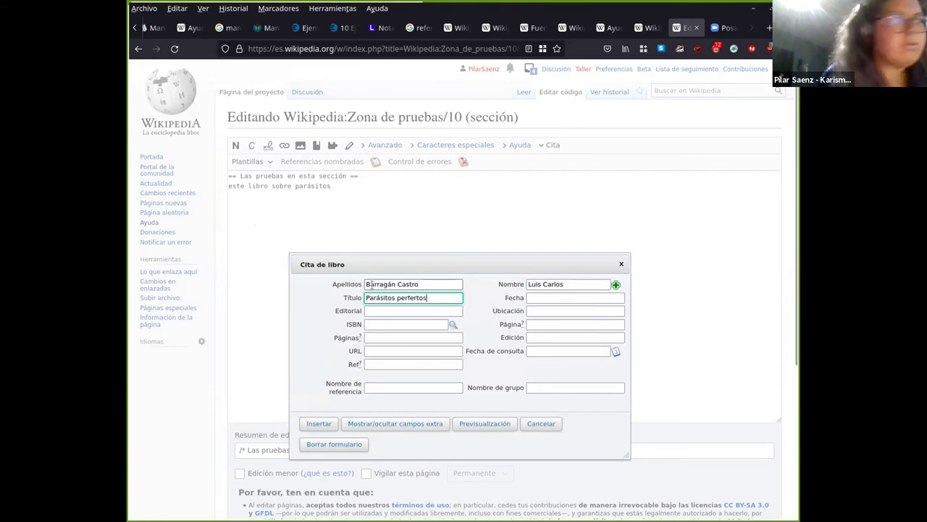
pyautogui.press('Tab')
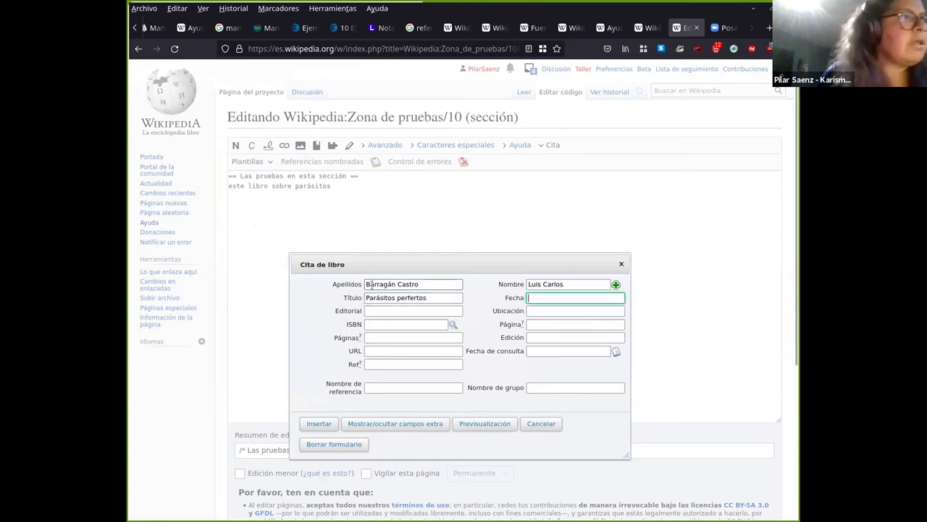
pyautogui.write('junio 2021')
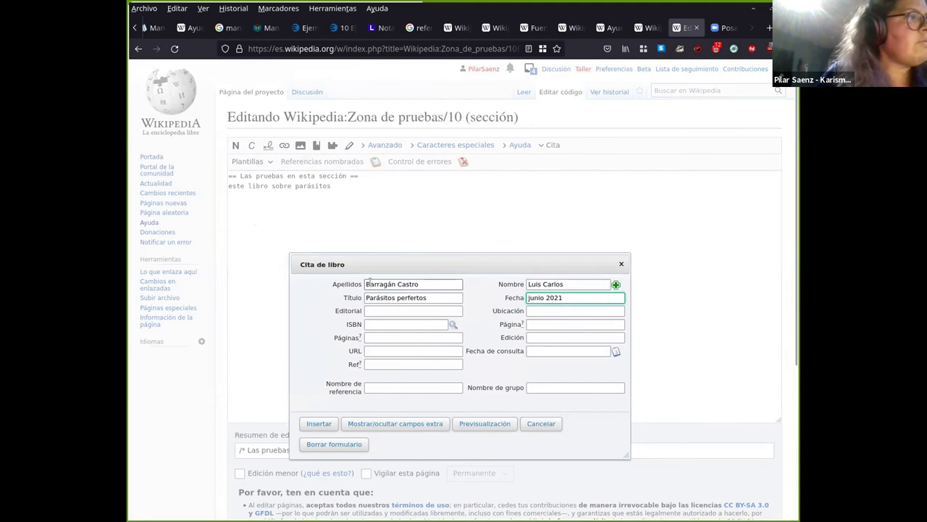
# Set the book citation's publisher (Editorial) to "Vestigio"
pyautogui.press('Tab')
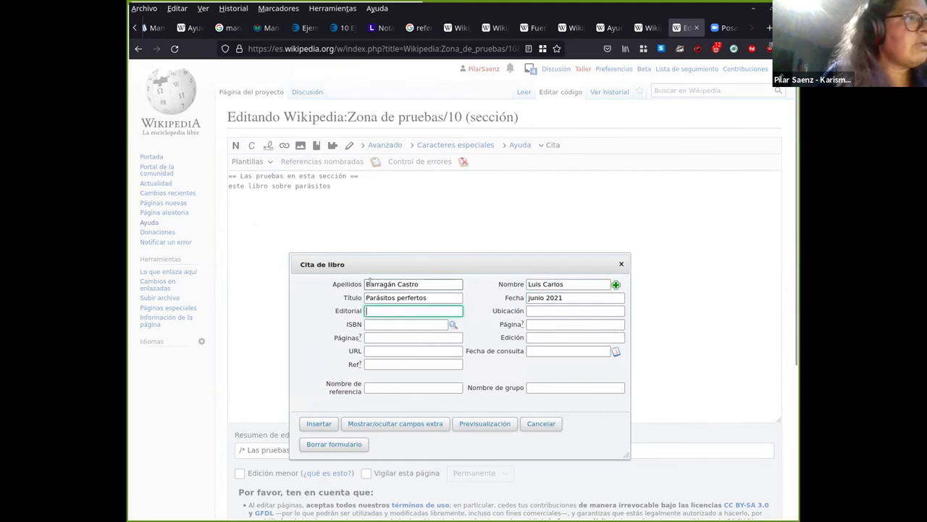
pyautogui.write('VEst')
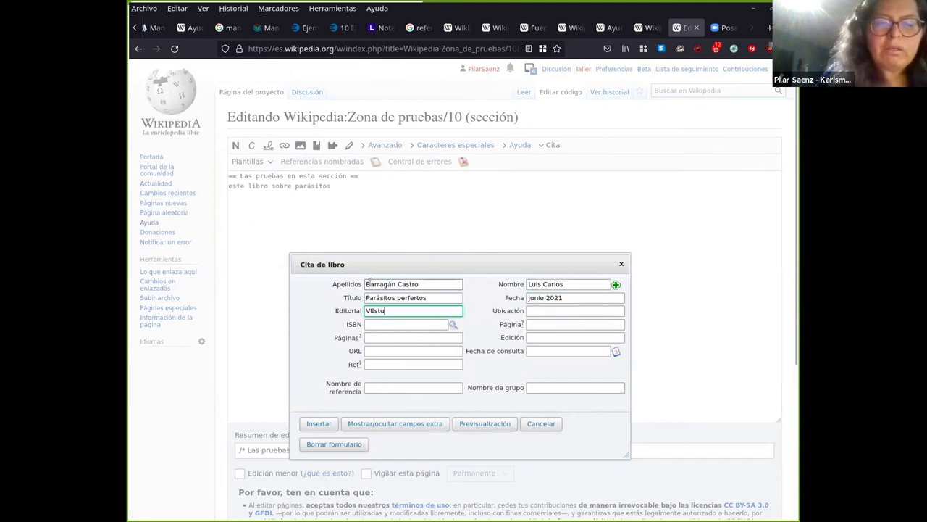
pyautogui.write('igio')
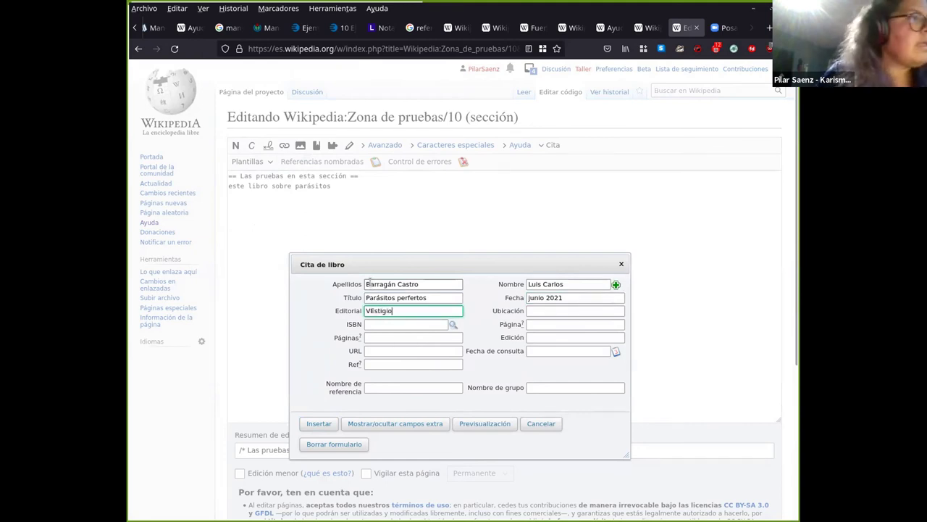
pyautogui.press('BackSpace')
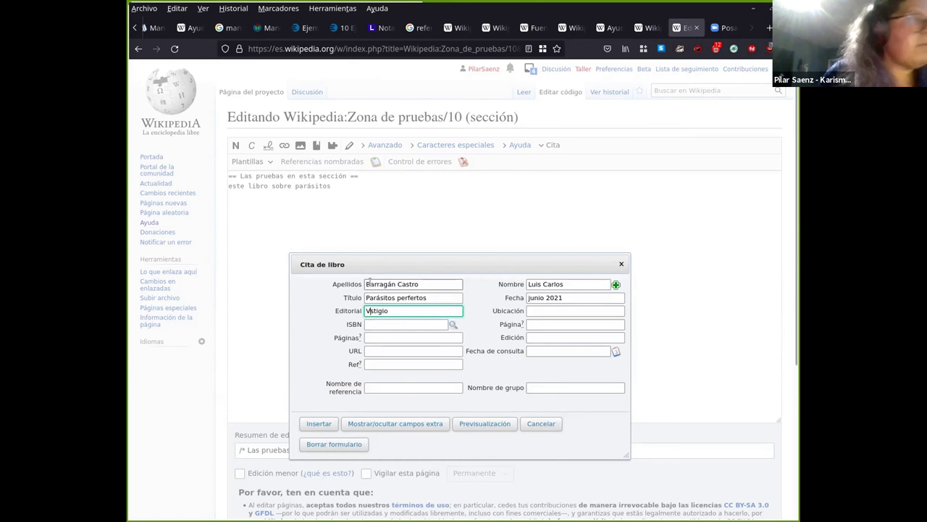
pyautogui.write('e')
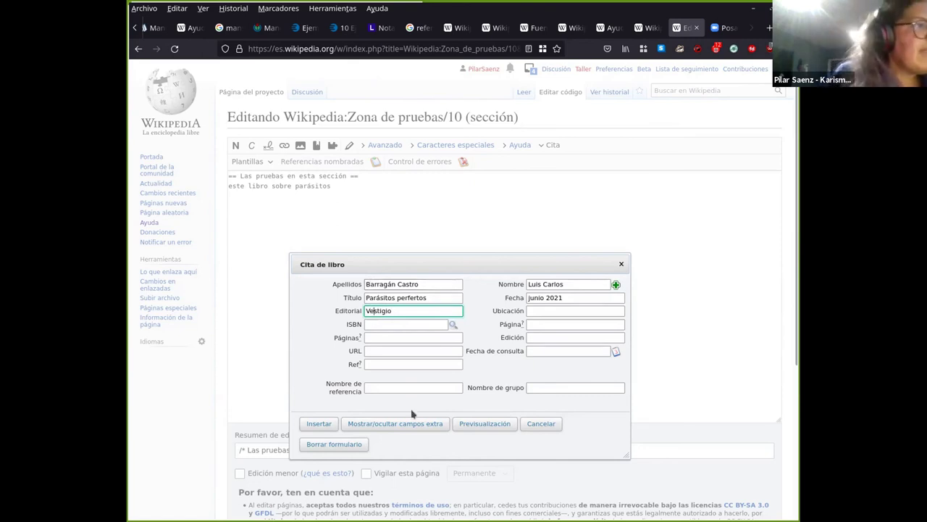
# Preview the book citation's wikitext and insert the citation after "parásitos"
pyautogui.click(484, 427)
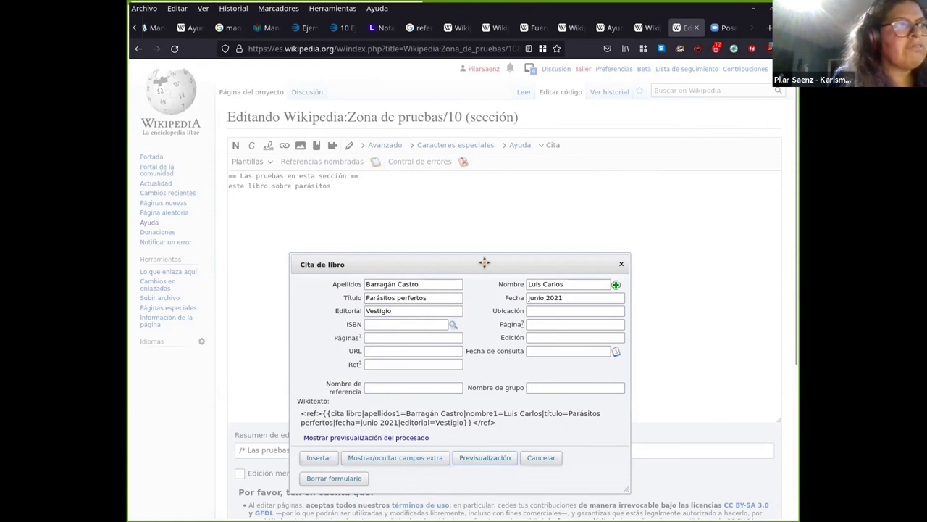
pyautogui.moveTo(477, 265); pyautogui.dragTo(491, 202)
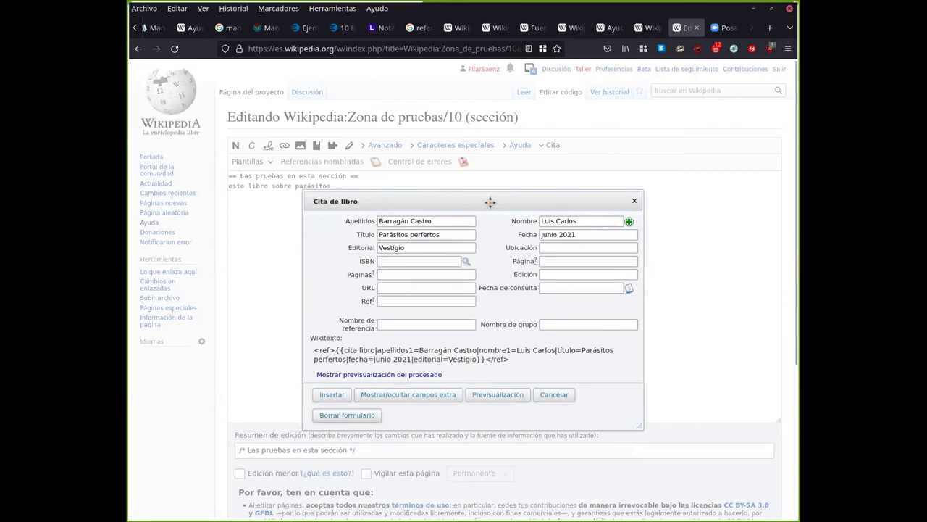
pyautogui.click(333, 396)
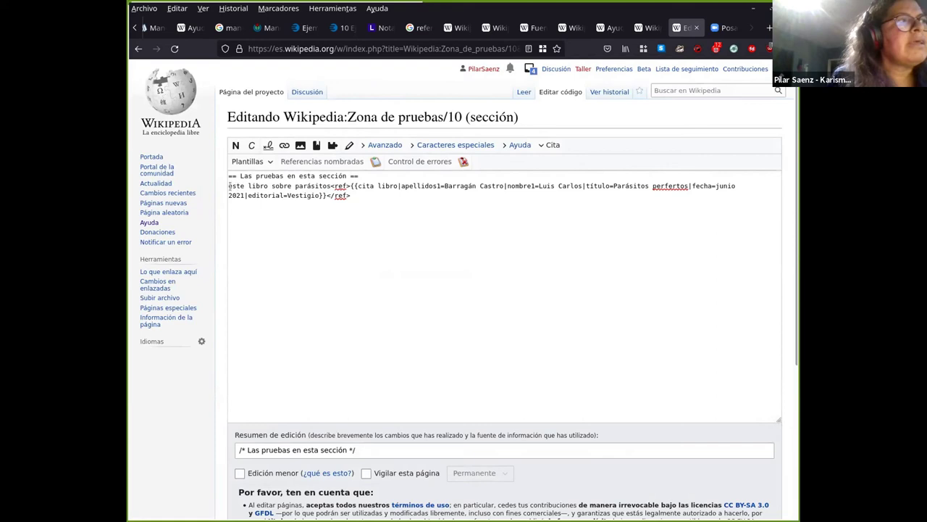
# Complete the sentence after the inserted reference with "me gusta mucho."
pyautogui.click(351, 196)
pyautogui.write('me ')
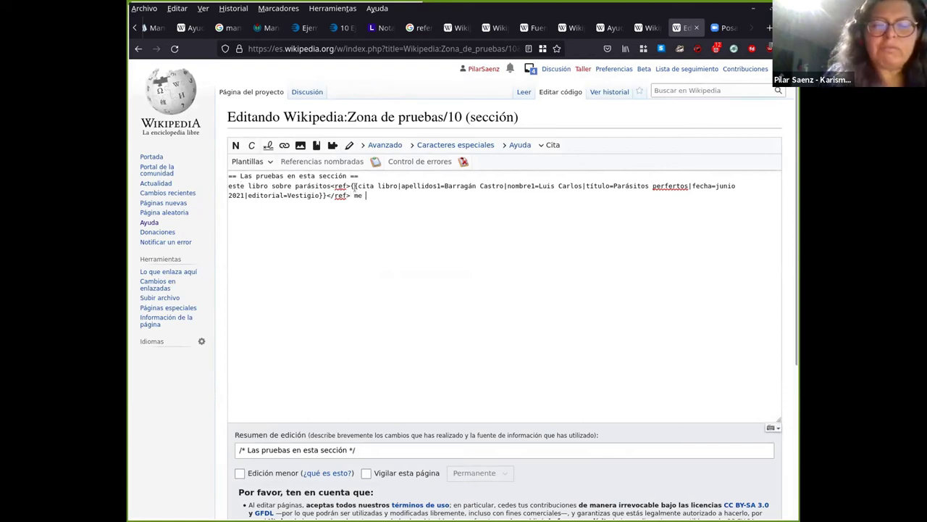
pyautogui.write('gusta mucho.')
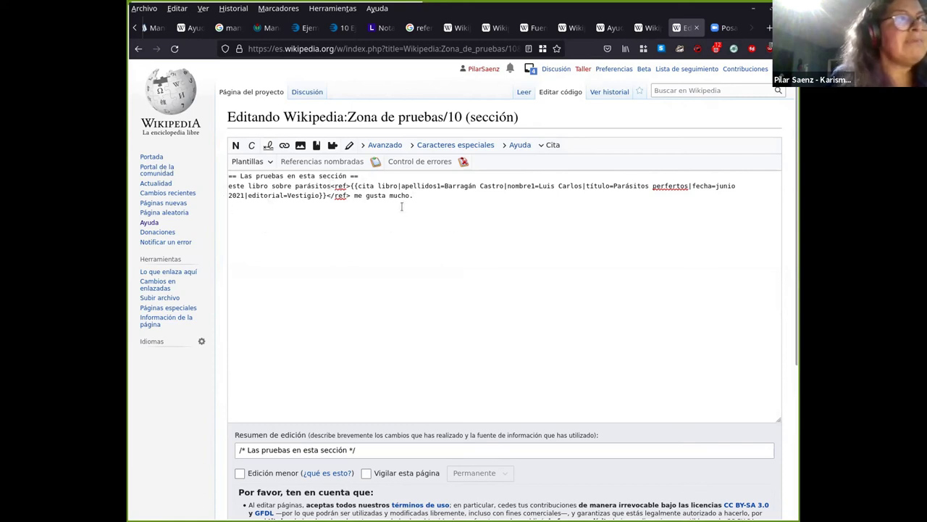
# Preview the edited section to check the sentence about the parasite book and its rendered reference
pyautogui.scroll(-3, 382, 287)
pyautogui.scroll(2, 382, 287)
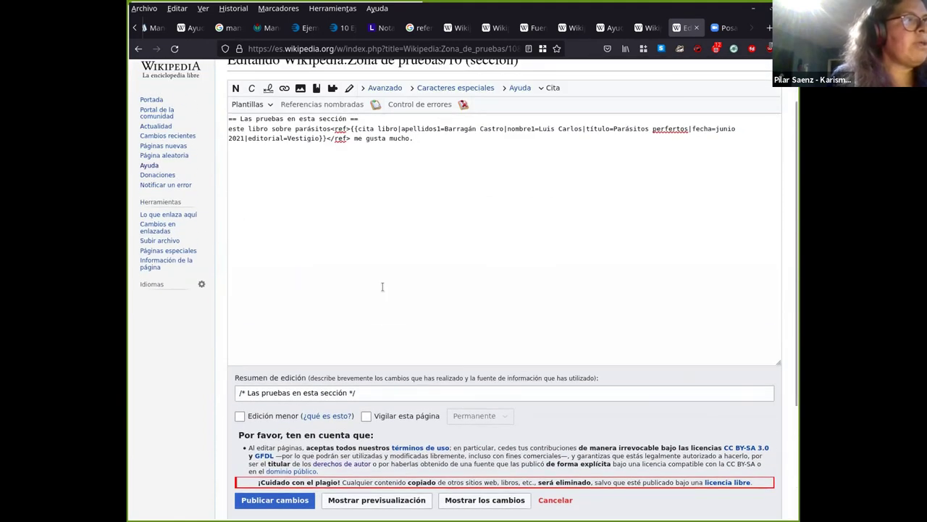
pyautogui.click(354, 501)
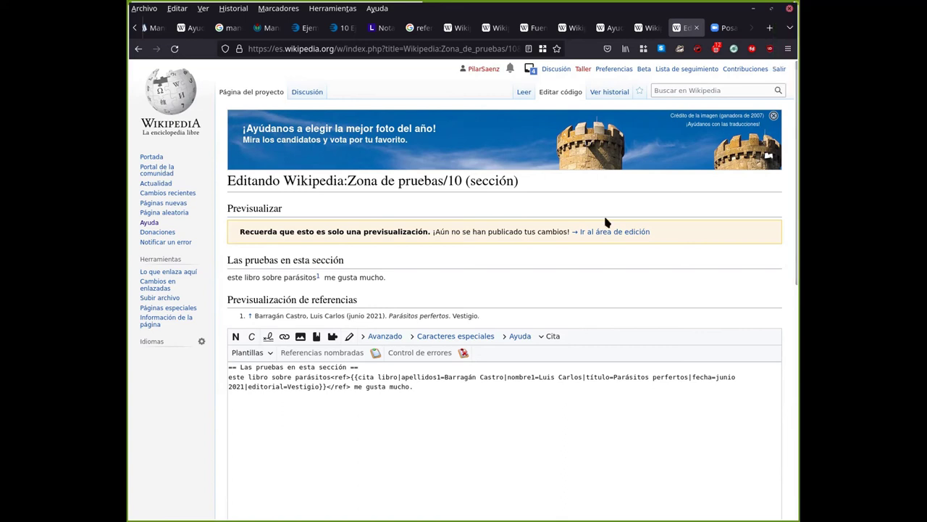
pyautogui.scroll(-1, 456, 273)
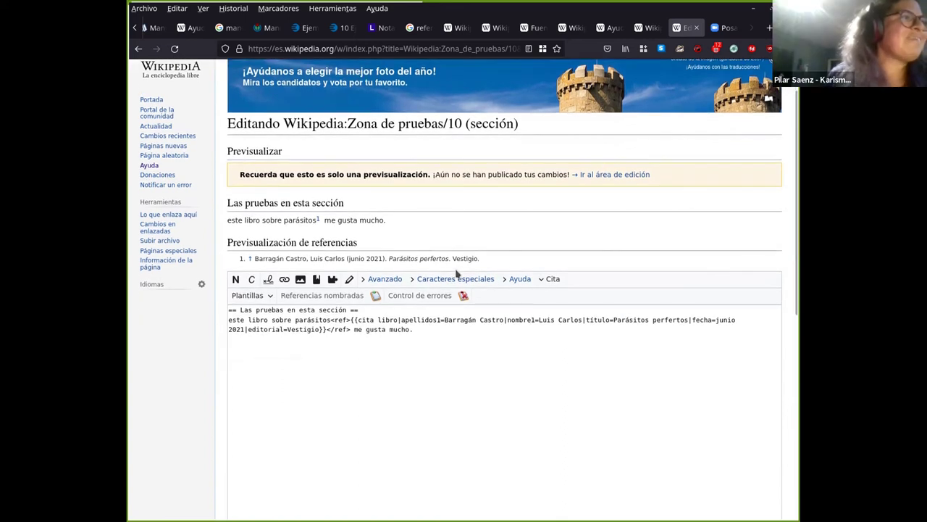
# Start a "cita web" citation after "me gusta mucho." and set its work (Obra) to "Artículo de prensa"
pyautogui.click(429, 329)
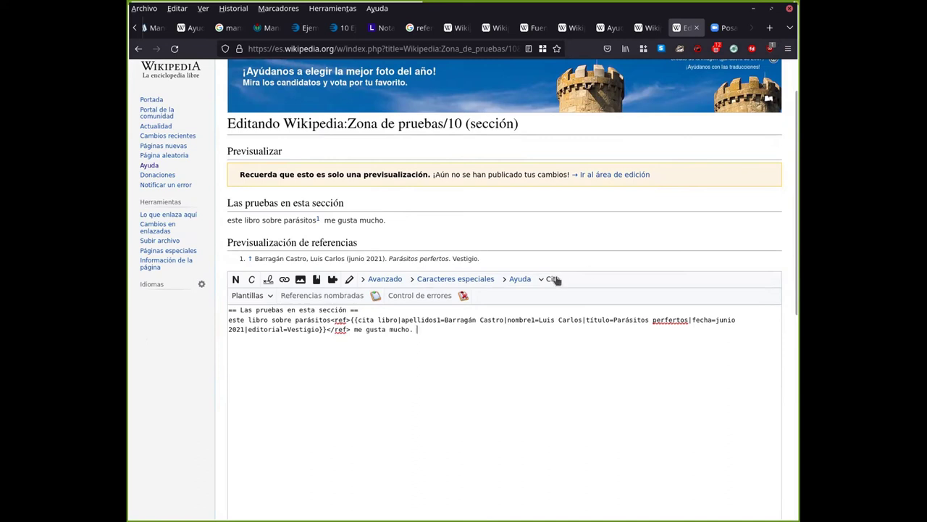
pyautogui.click(261, 296)
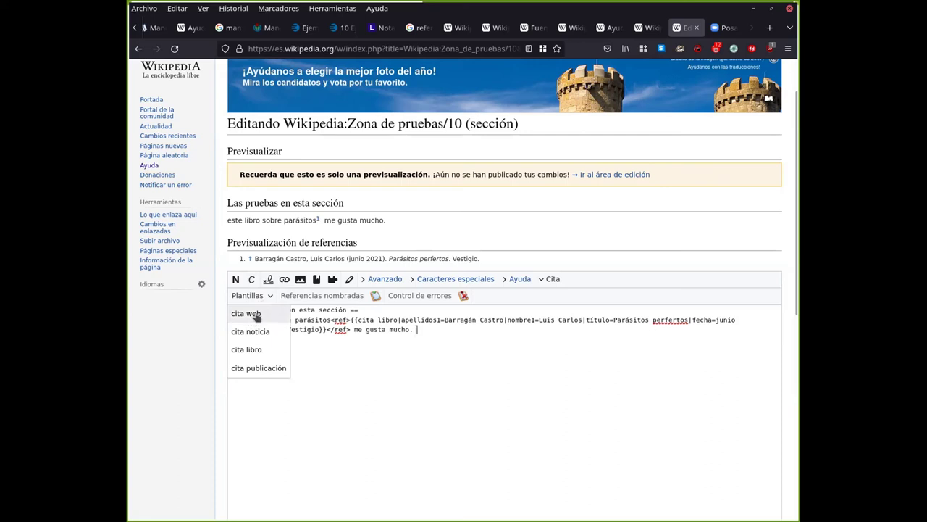
pyautogui.click(246, 313)
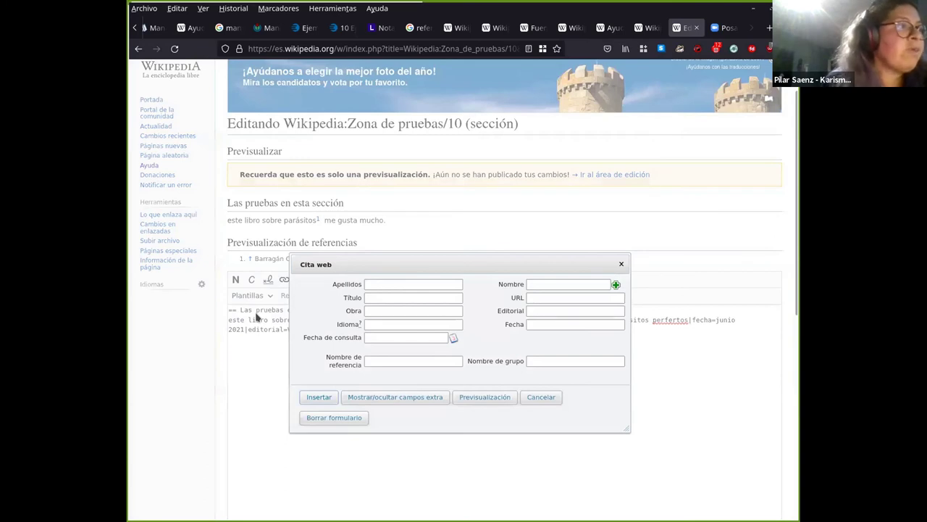
pyautogui.click(382, 313)
pyautogui.write('Articula de prensa')
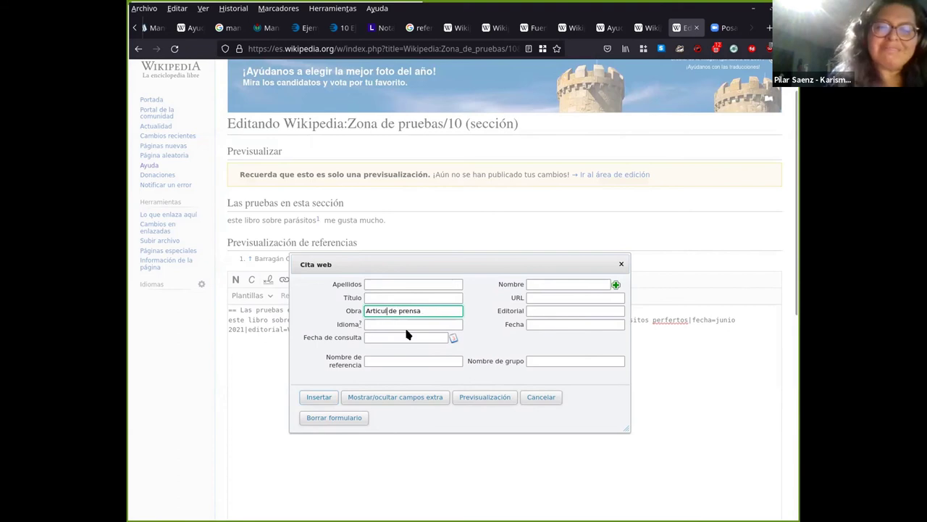
pyautogui.write('o')
pyautogui.press('Left')
pyautogui.press('Left')
pyautogui.press('Left')
pyautogui.press('Left')
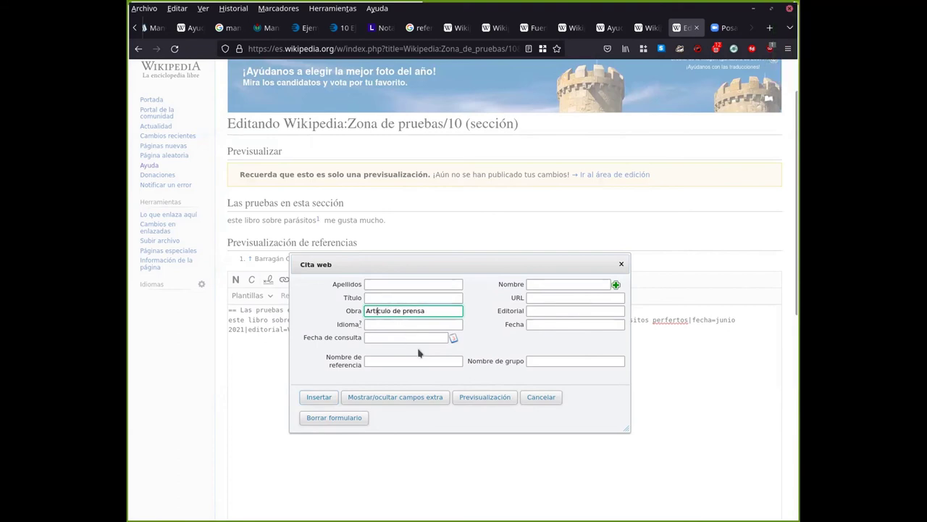
pyautogui.press('BackSpace')
pyautogui.write('í')
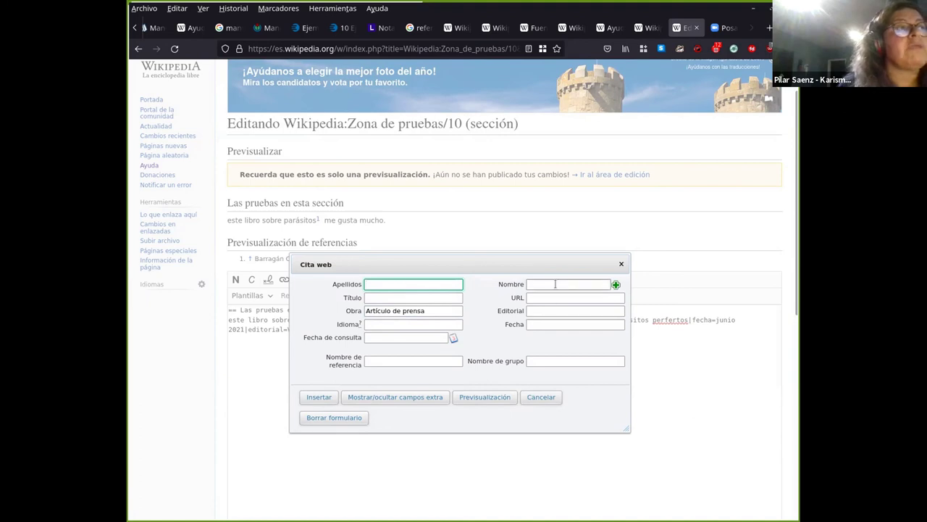
# Set the web citation's title (Título) to "Como editar wikipedia"
pyautogui.click(386, 297)
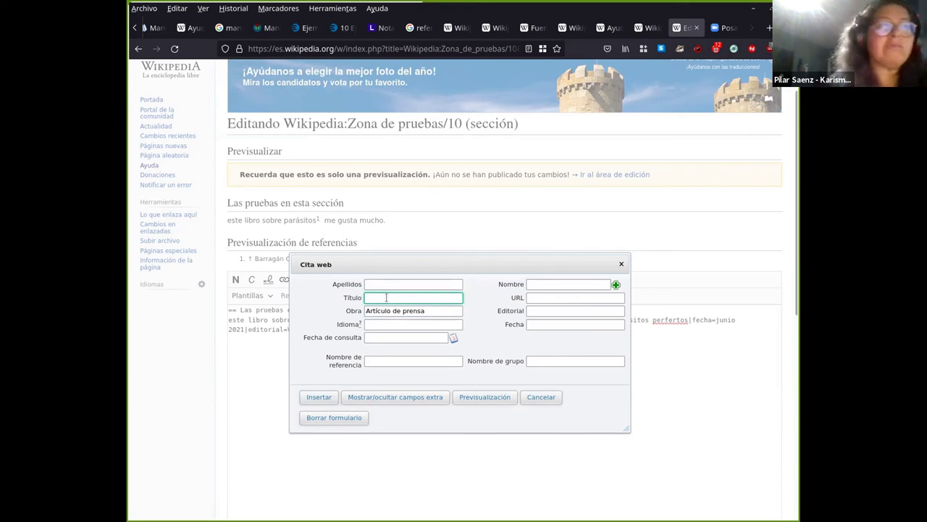
pyautogui.write('Co')
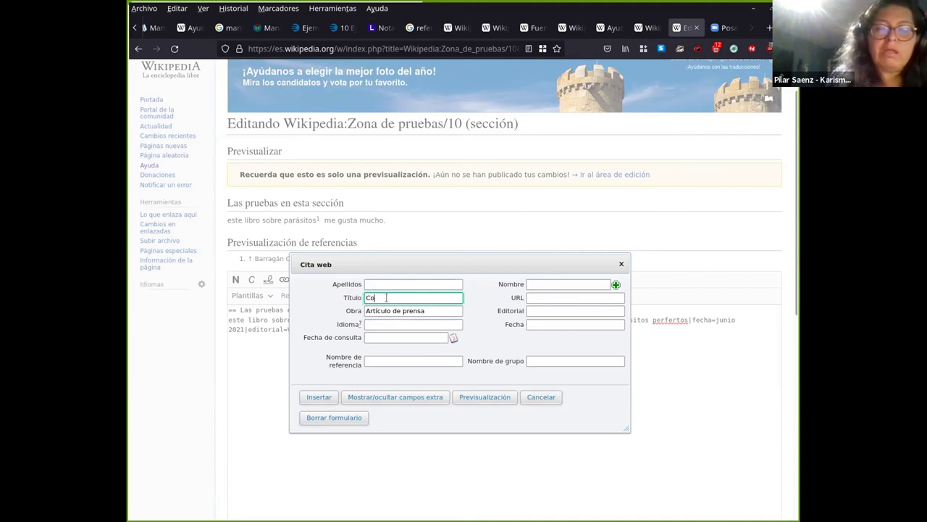
pyautogui.write('mo editar wikipedia')
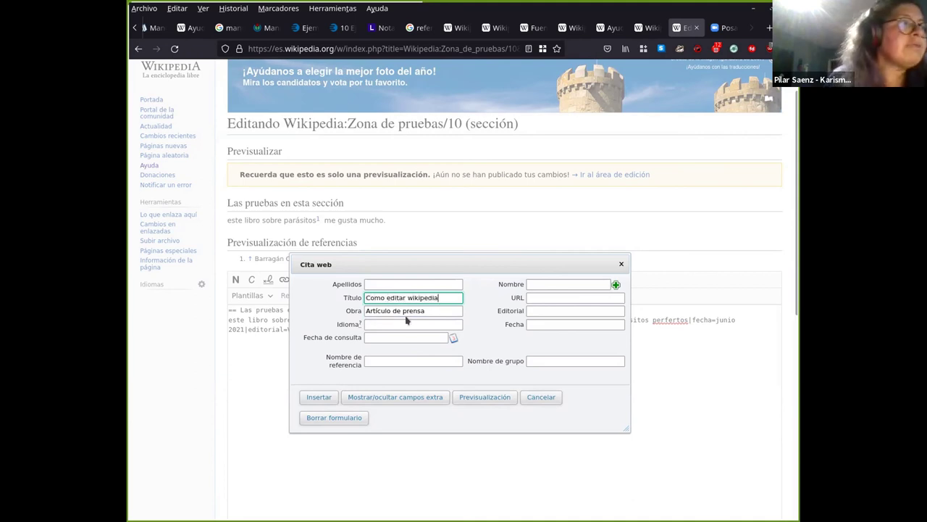
# Replace the web citation's title with "Proxima editaton"
pyautogui.click(433, 307)
pyautogui.tripleClick(439, 295)
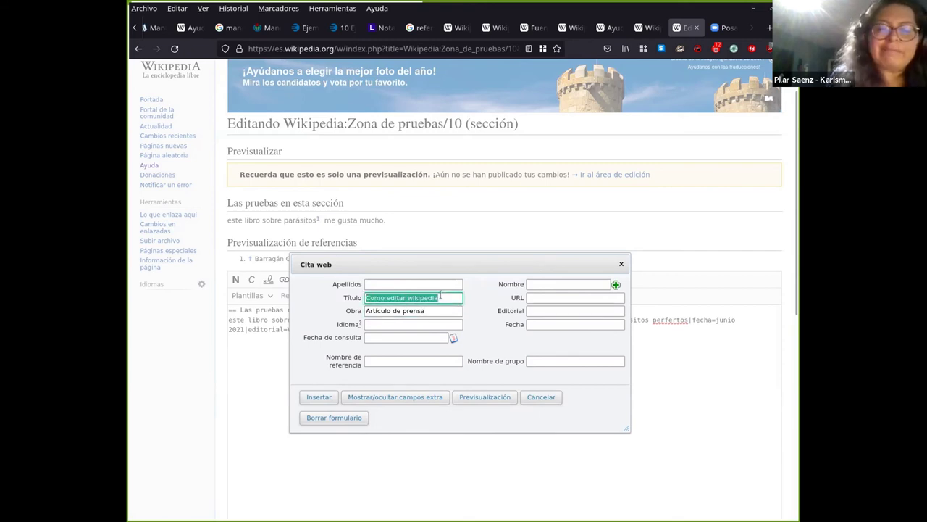
pyautogui.write('Proxid')
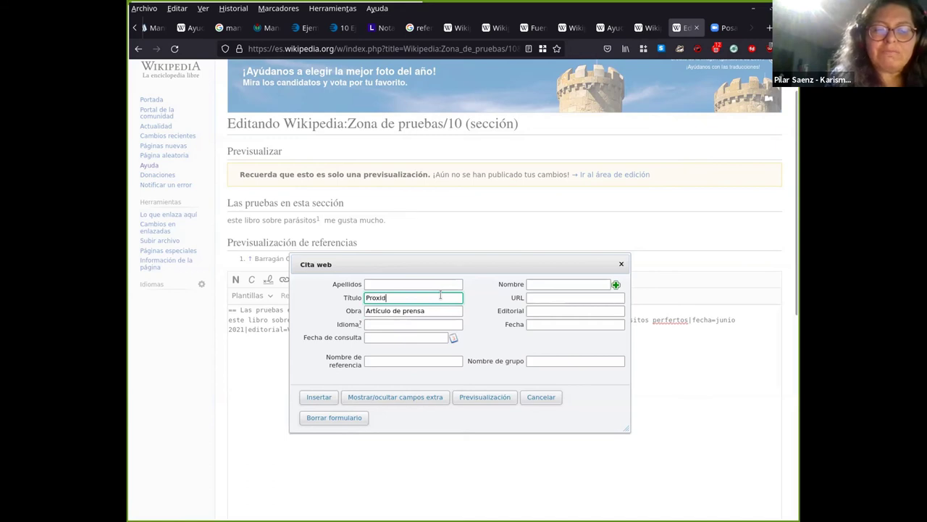
pyautogui.press('BackSpace')
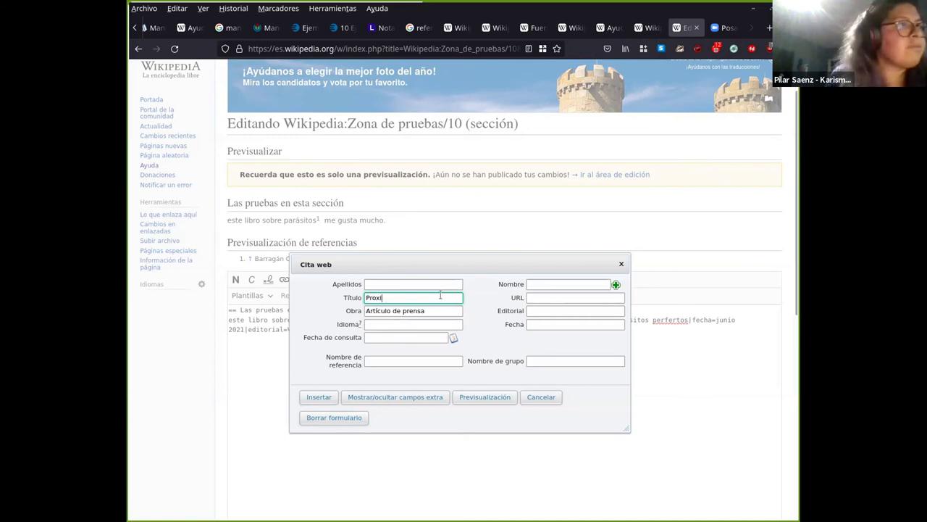
pyautogui.write('ma edlatan')
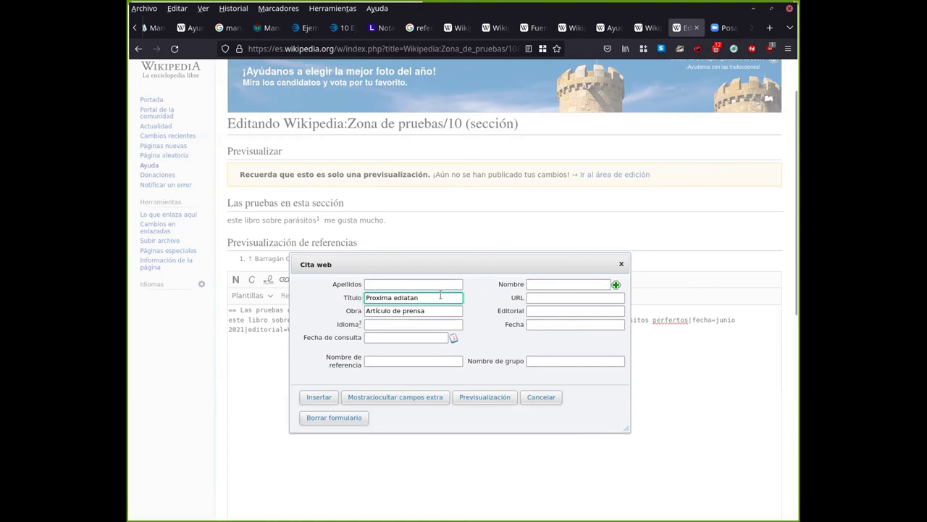
pyautogui.press('BackSpace')
pyautogui.press('BackSpace')
pyautogui.press('BackSpace')
pyautogui.press('BackSpace')
pyautogui.press('BackSpace')
pyautogui.write('itaton')
pyautogui.click(560, 319)
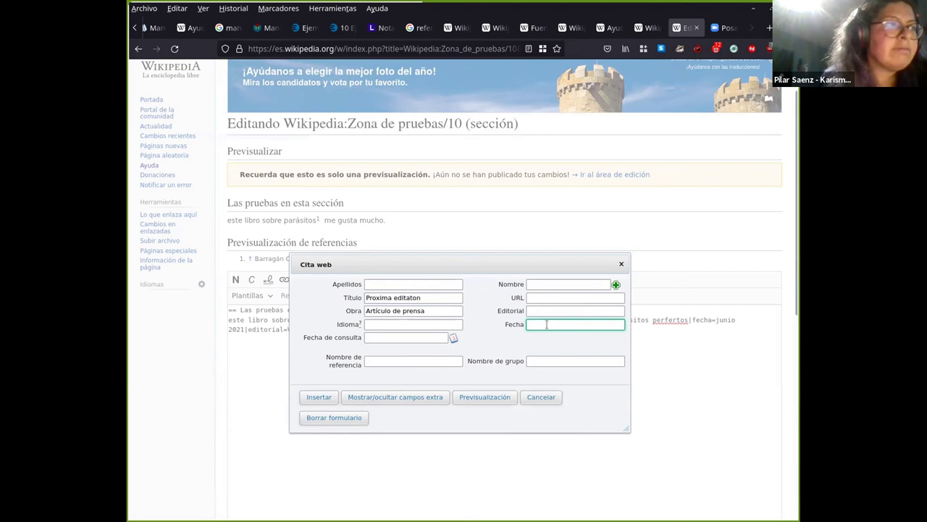
pyautogui.click(378, 336)
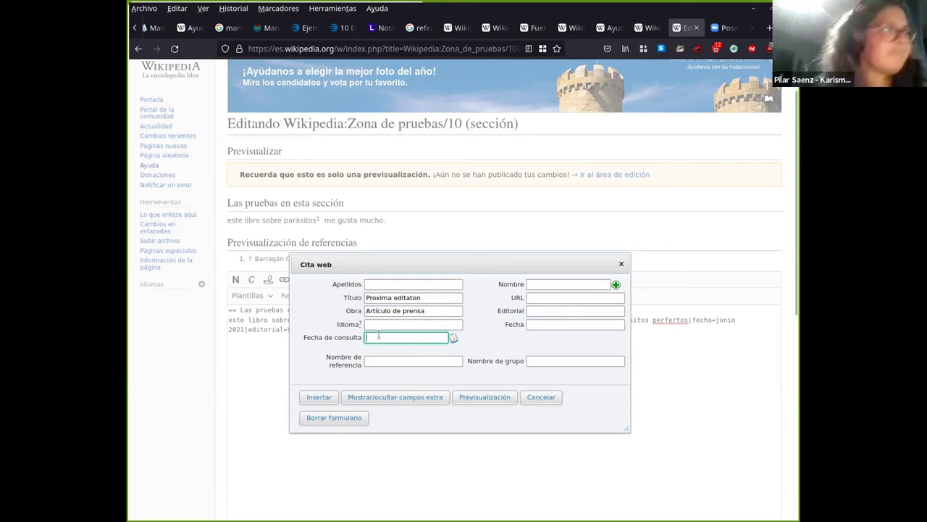
pyautogui.click(383, 360)
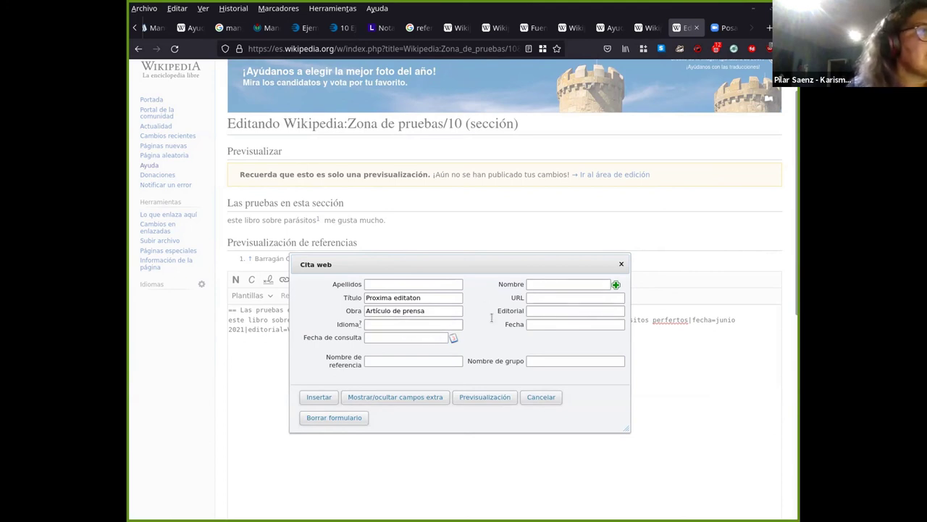
# Copy the address of the Wikipedia:RefToolbar page into the web citation's URL
pyautogui.click(644, 30)
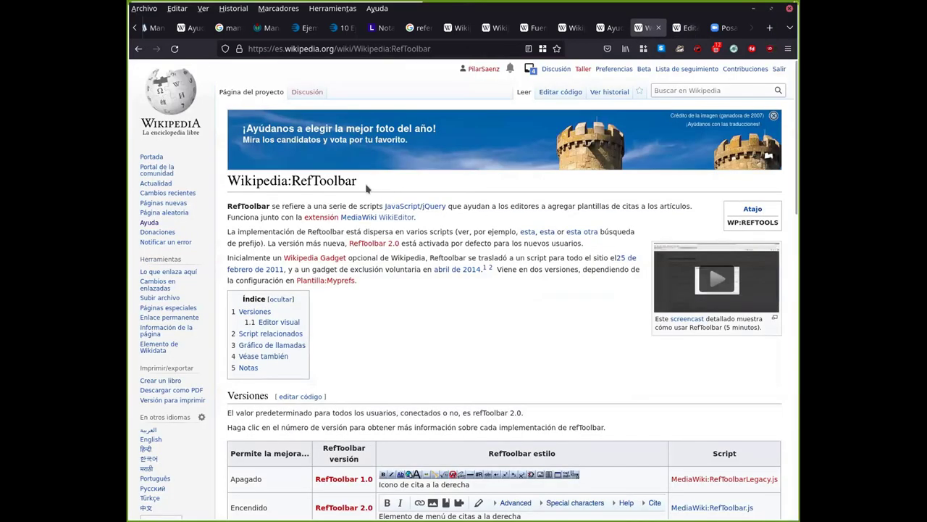
pyautogui.moveTo(358, 178); pyautogui.dragTo(225, 182)
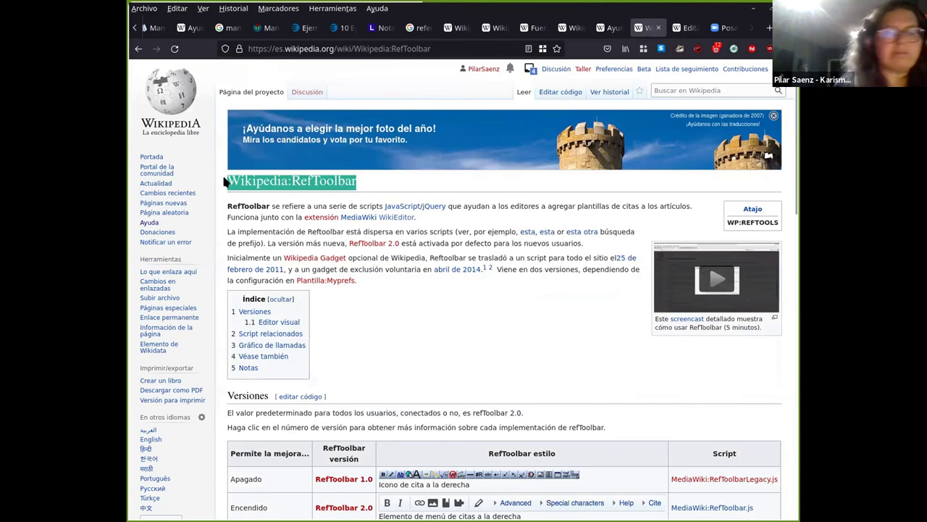
pyautogui.click(303, 48)
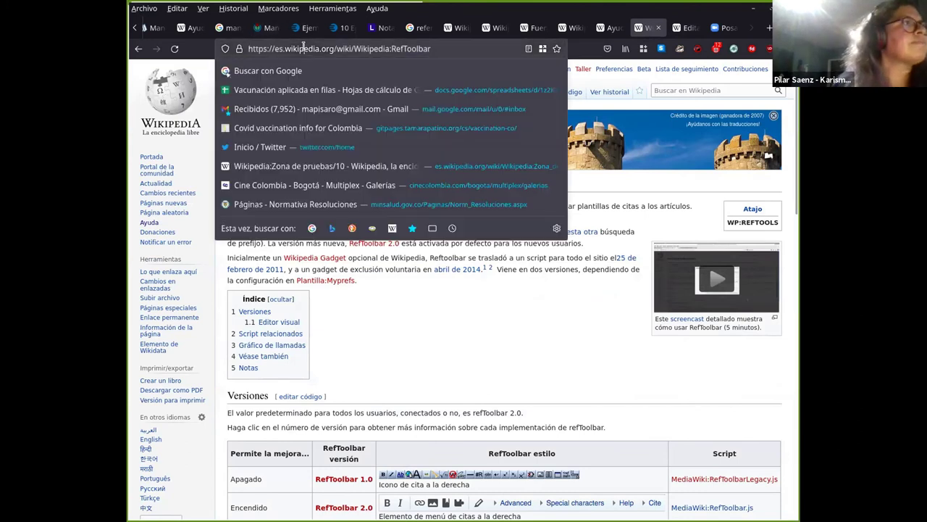
pyautogui.click(688, 27)
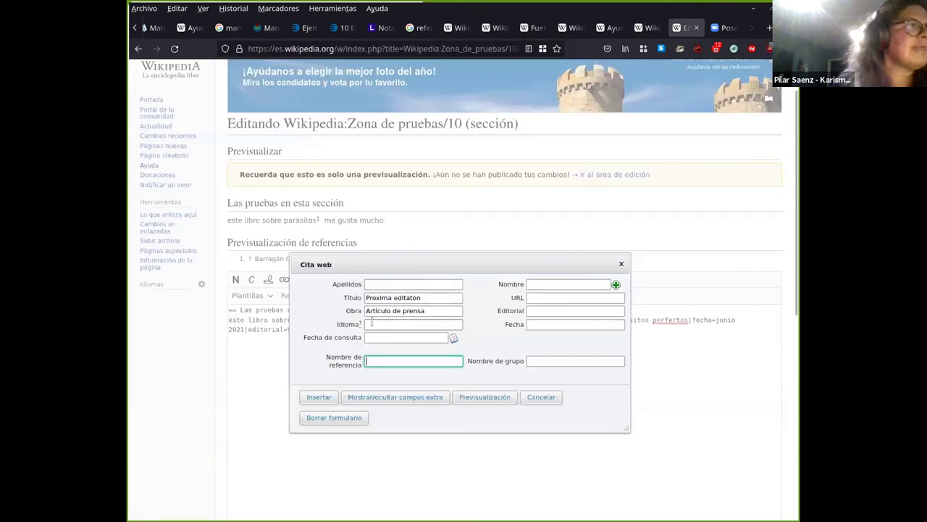
pyautogui.click(541, 297)
pyautogui.hotkey('ctrl', 'v')
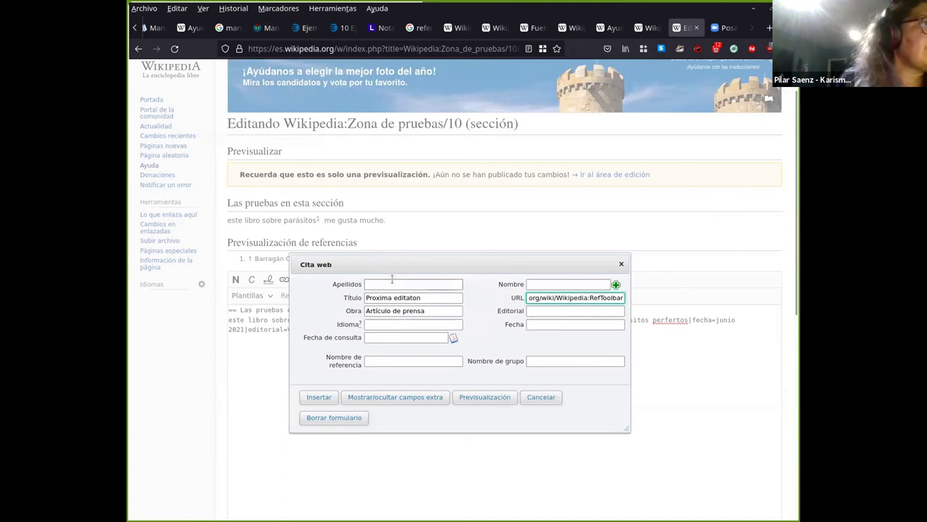
# Change the web citation's title to "reftoolbar" and insert the citation after the sentence
pyautogui.moveTo(420, 299); pyautogui.dragTo(339, 287)
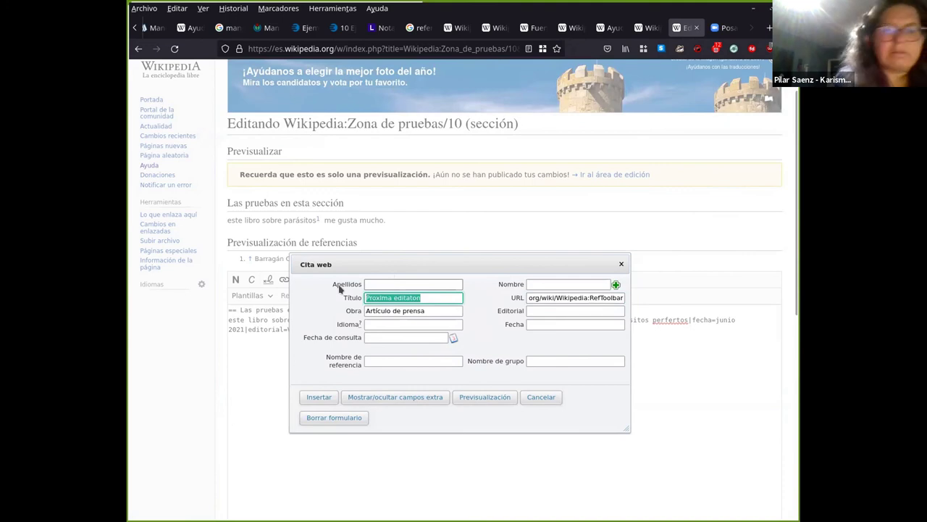
pyautogui.write('reftoolbar')
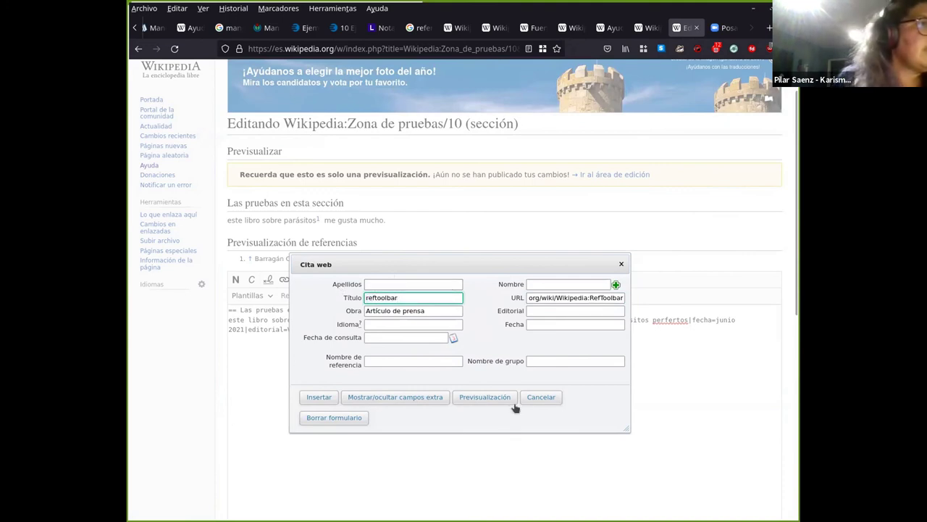
pyautogui.click(317, 397)
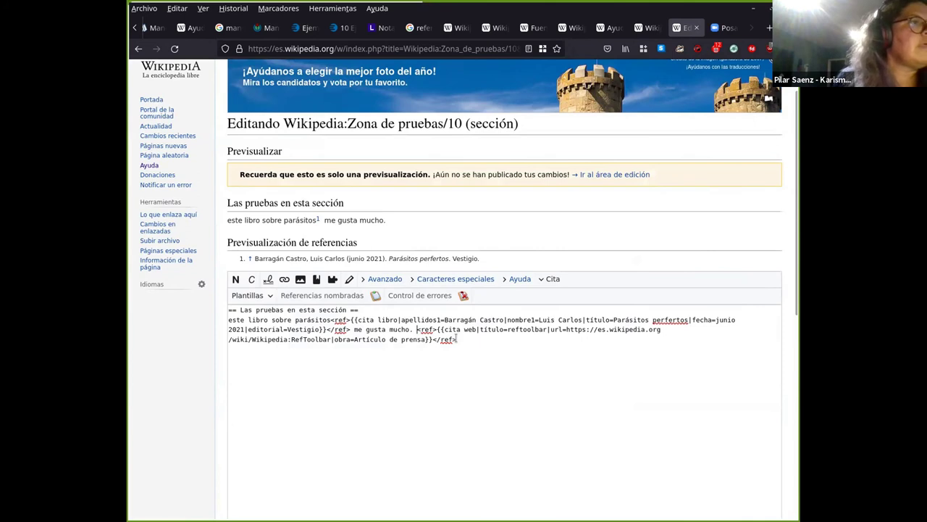
# Preview the edited section to check the rendered book and web references and their superscript links
pyautogui.scroll(-8, 456, 339)
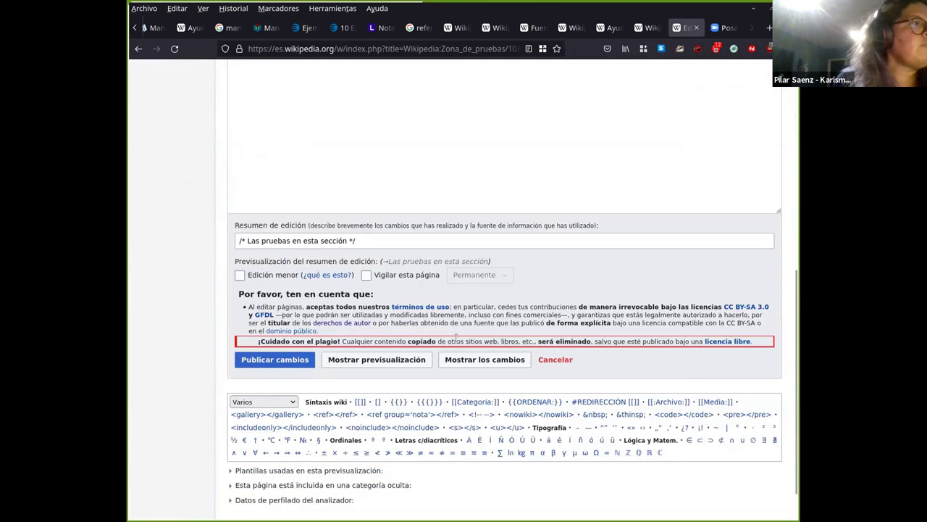
pyautogui.scroll(2, 457, 339)
pyautogui.click(356, 420)
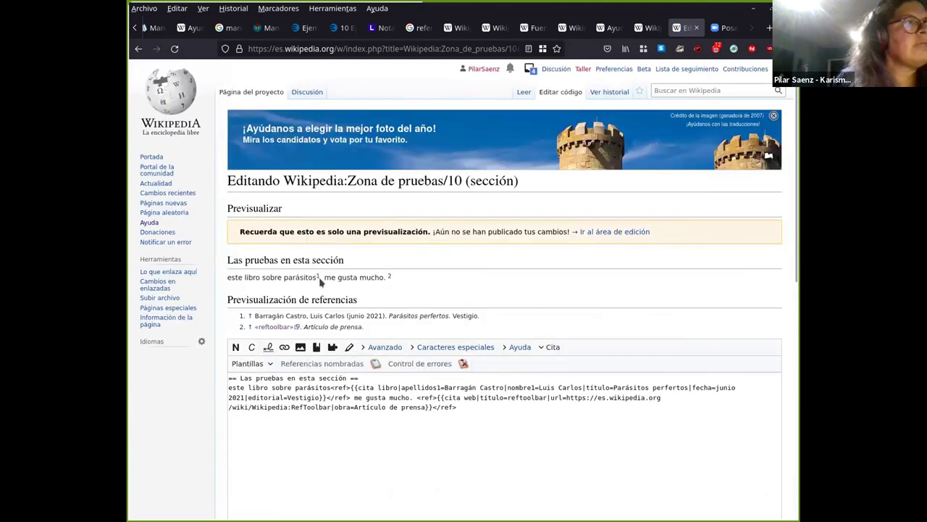
pyautogui.click(317, 278)
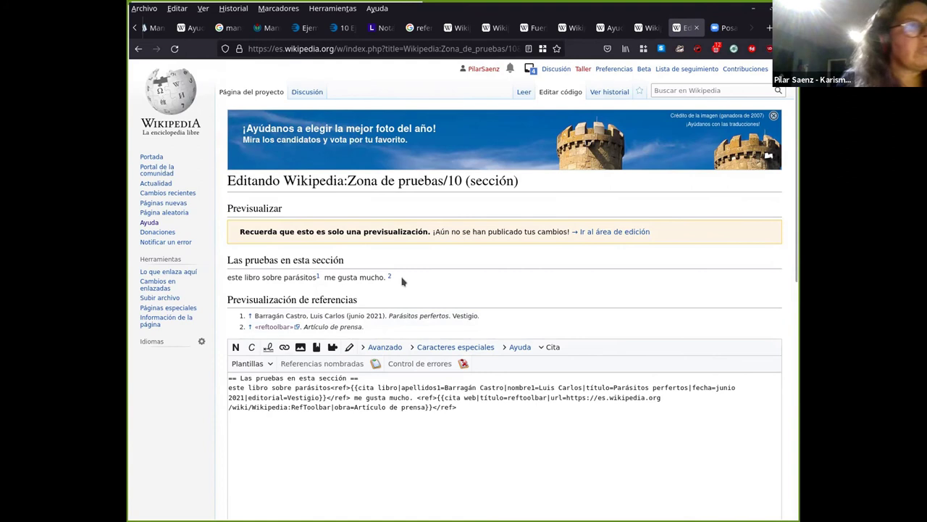
# Review the edit summary and publishing options below the section's wikitext
pyautogui.click(473, 405)
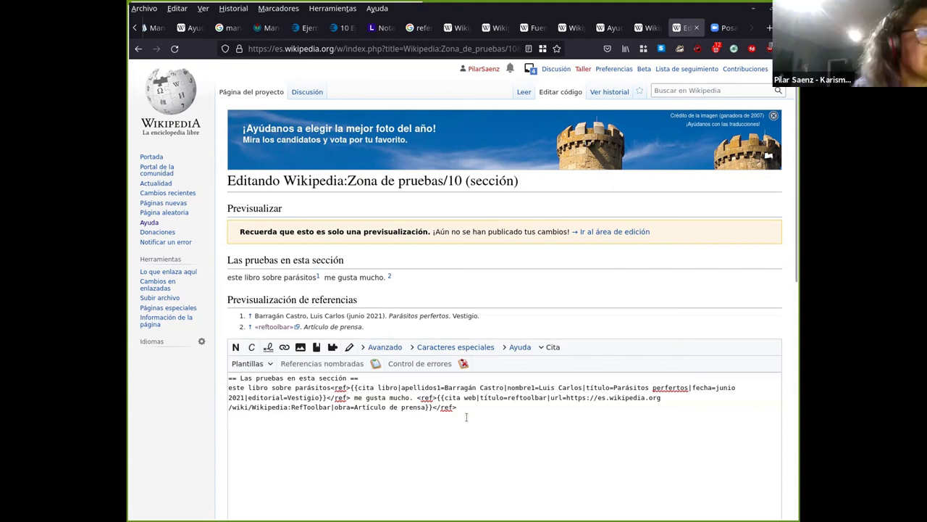
pyautogui.scroll(-5, 466, 414)
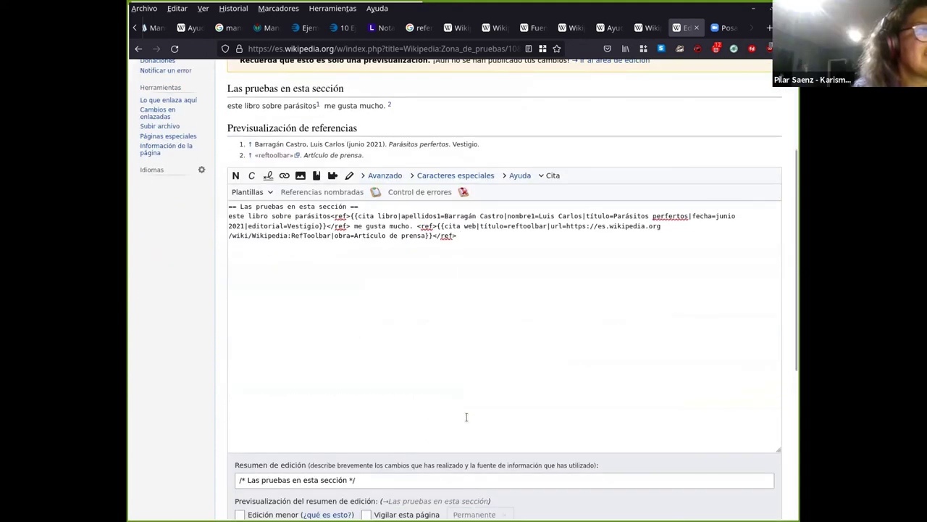
pyautogui.scroll(-5, 467, 417)
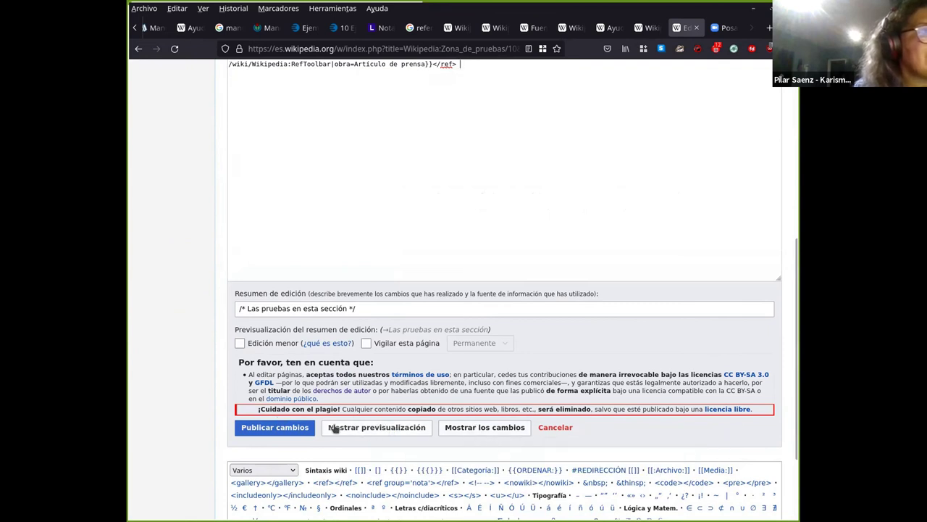
pyautogui.scroll(-2, 482, 163)
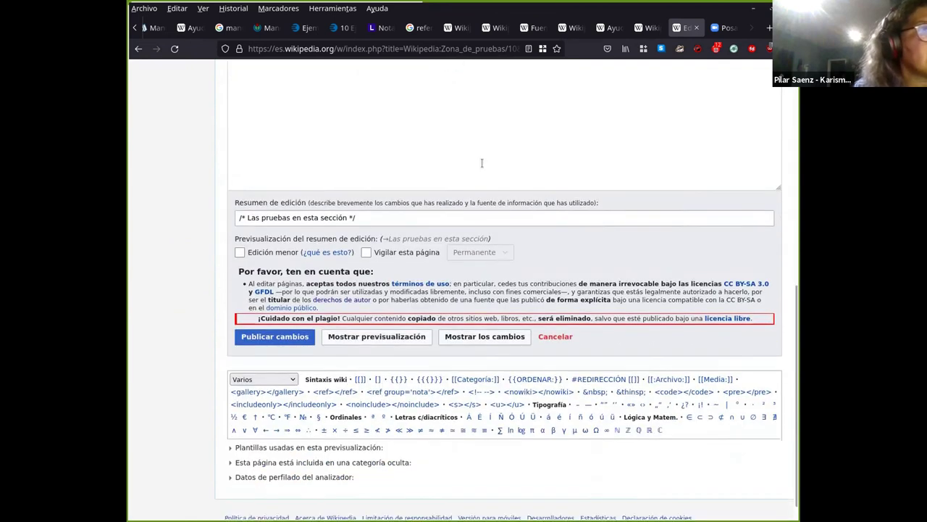
pyautogui.scroll(-1, 482, 163)
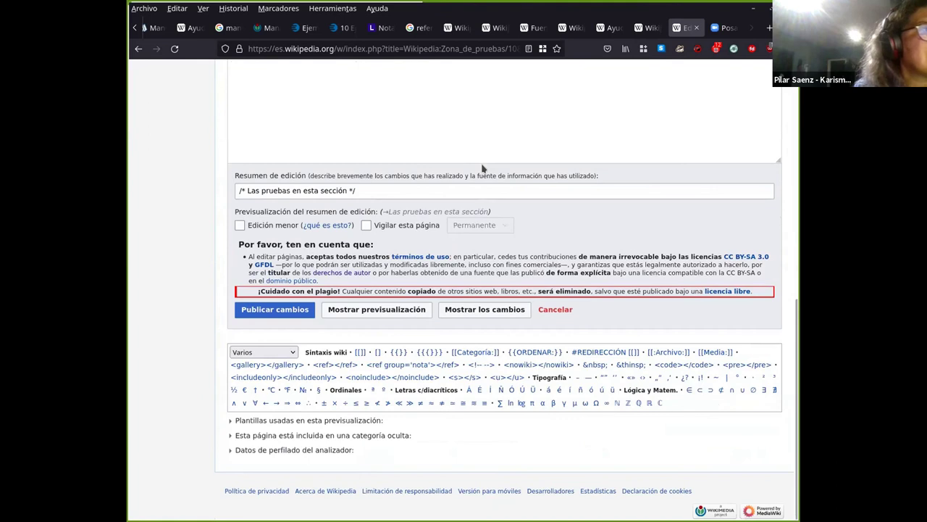